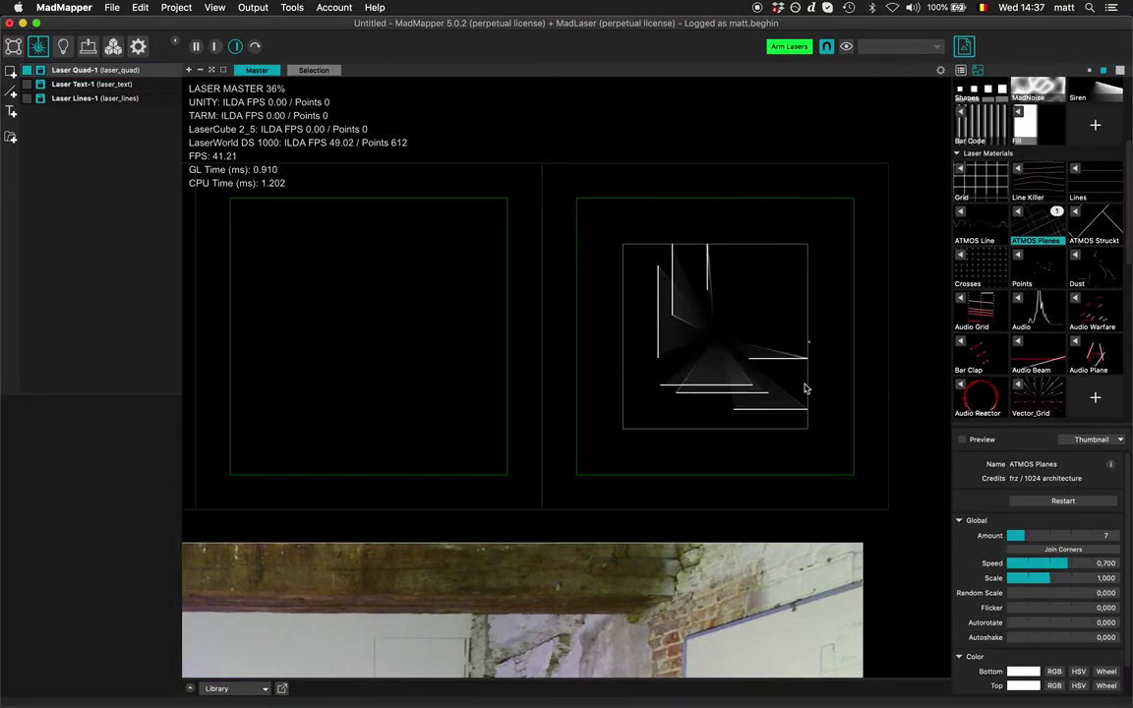
Move Laser Quad-1 from the fourth laser's output frame into the first one, and assign it the Grid material.
{"action": "left_click", "coordinate": [793, 417]}
{"action": "scroll", "coordinate": [793, 417], "scroll_direction": "down", "scroll_amount": 5}
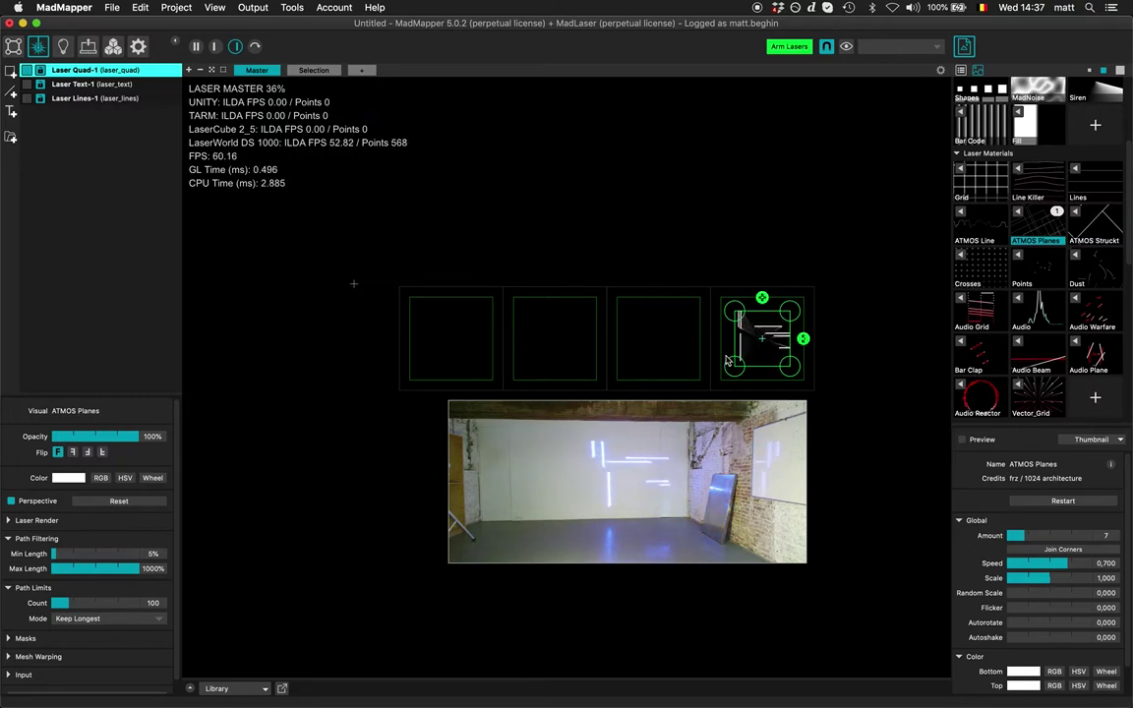
{"action": "left_click_drag", "start_coordinate": [726, 362], "coordinate": [440, 354]}
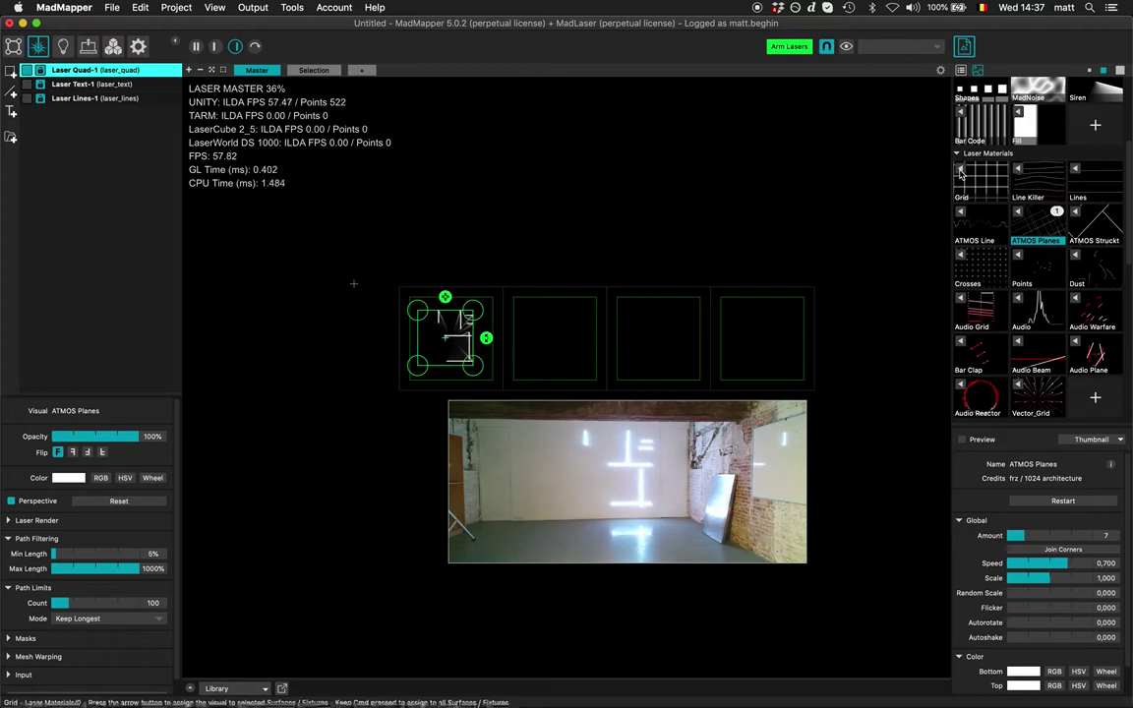
{"action": "left_click", "coordinate": [960, 171]}
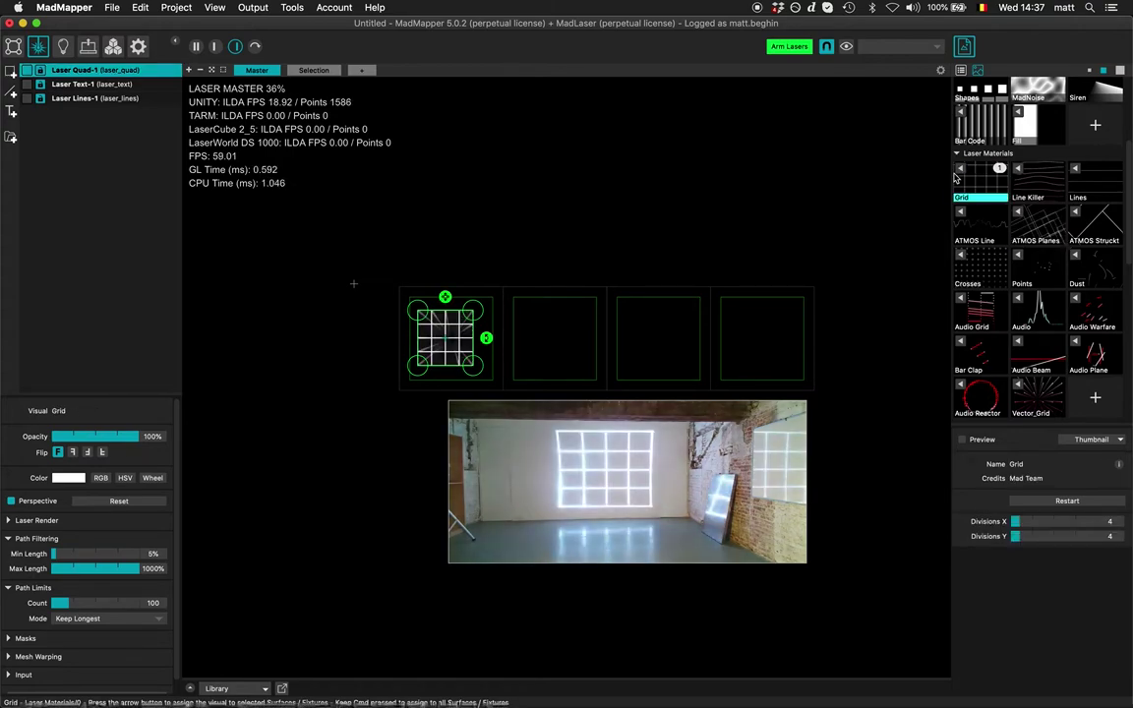
Enlarge the grid quad slightly inside the first laser's frame and set its opacity to 43%.
{"action": "left_click_drag", "start_coordinate": [445, 296], "coordinate": [452, 293]}
{"action": "left_click_drag", "start_coordinate": [447, 336], "coordinate": [443, 335]}
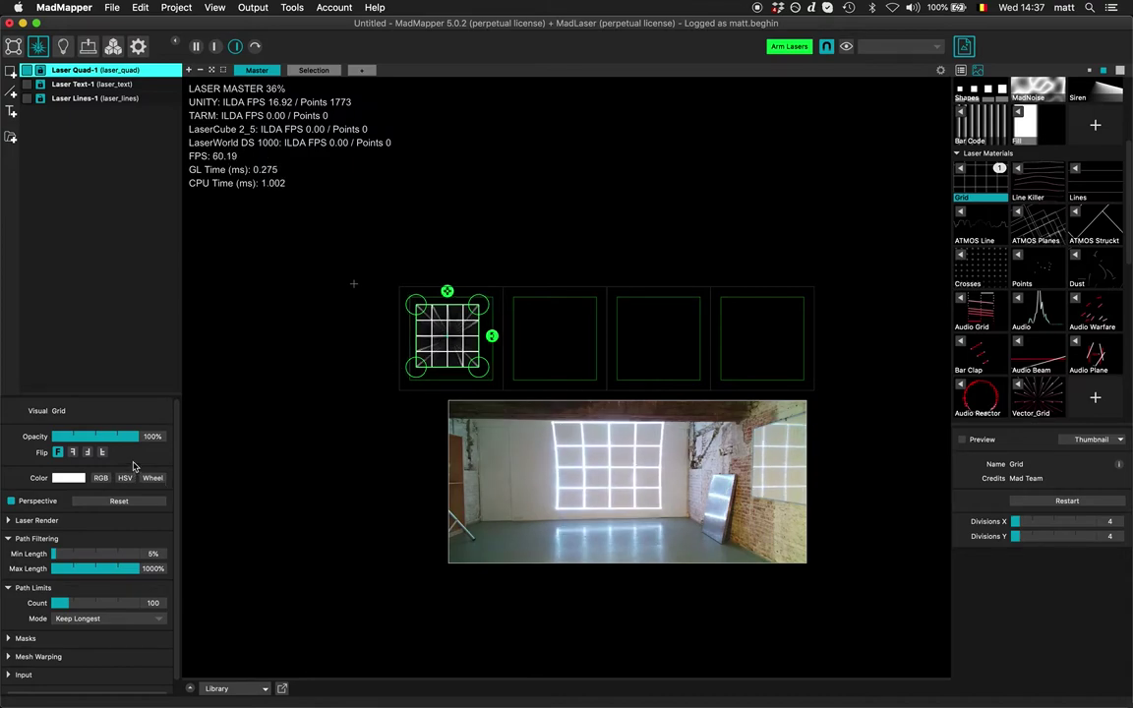
{"action": "left_click_drag", "start_coordinate": [94, 436], "coordinate": [89, 439]}
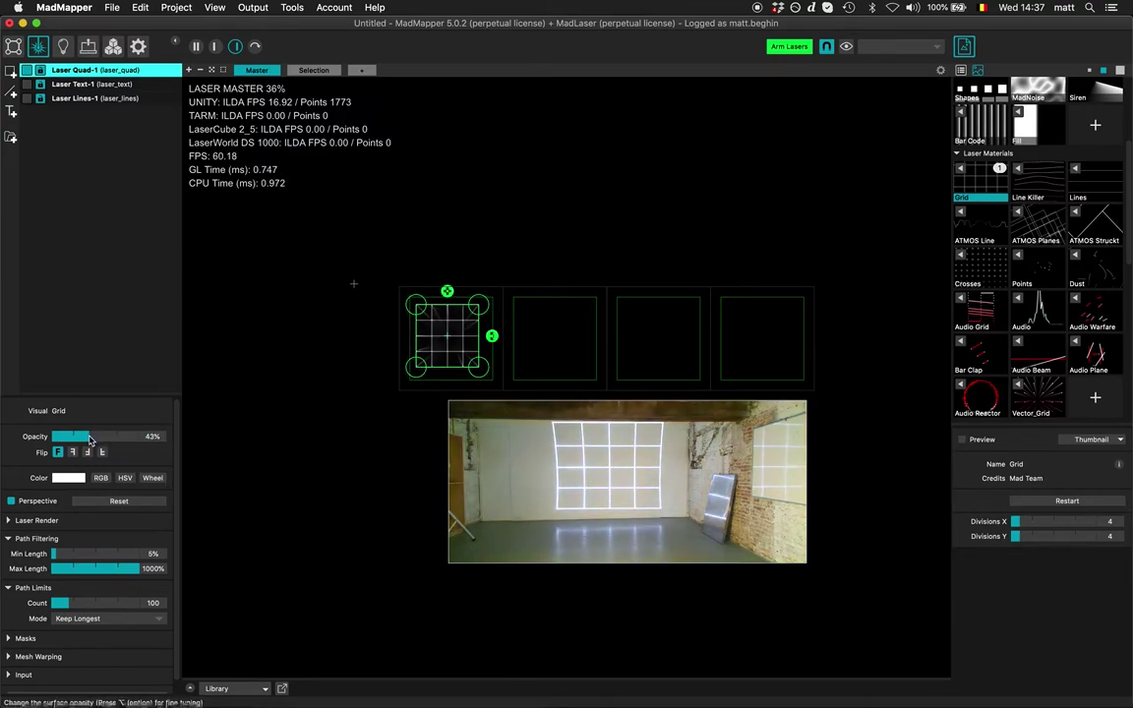
Move the grid quad into the second laser's output frame and scale it down so it projects only on the back wall.
{"action": "left_click_drag", "start_coordinate": [446, 354], "coordinate": [445, 358]}
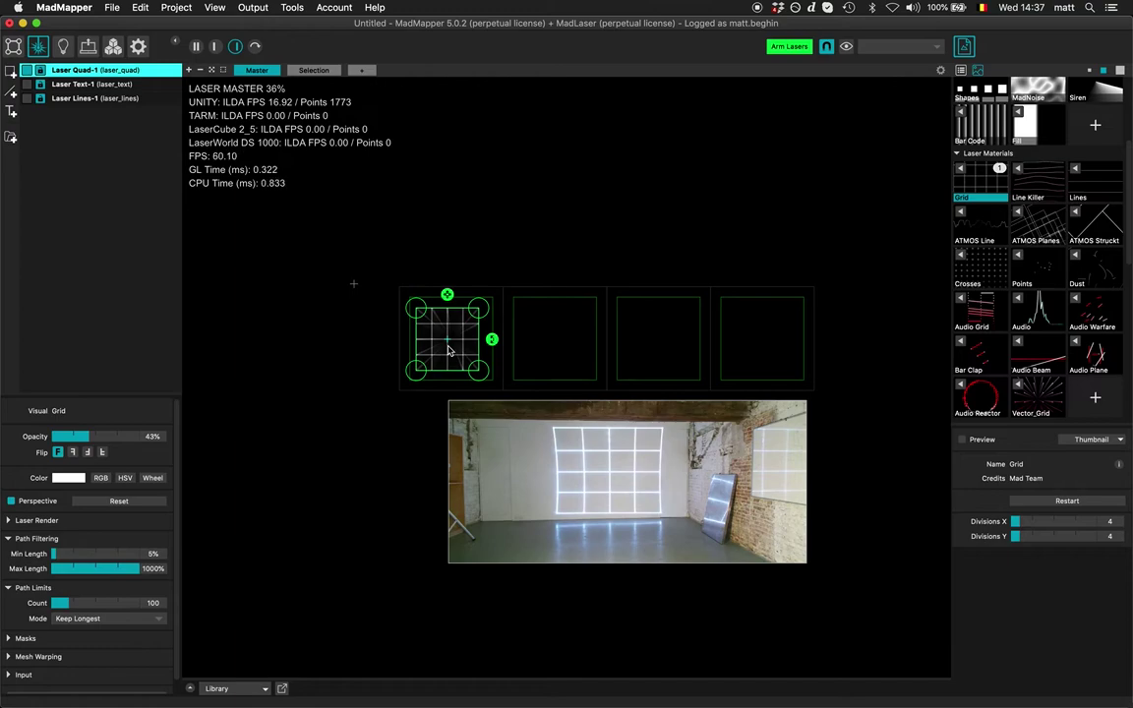
{"action": "left_click_drag", "start_coordinate": [448, 350], "coordinate": [554, 339]}
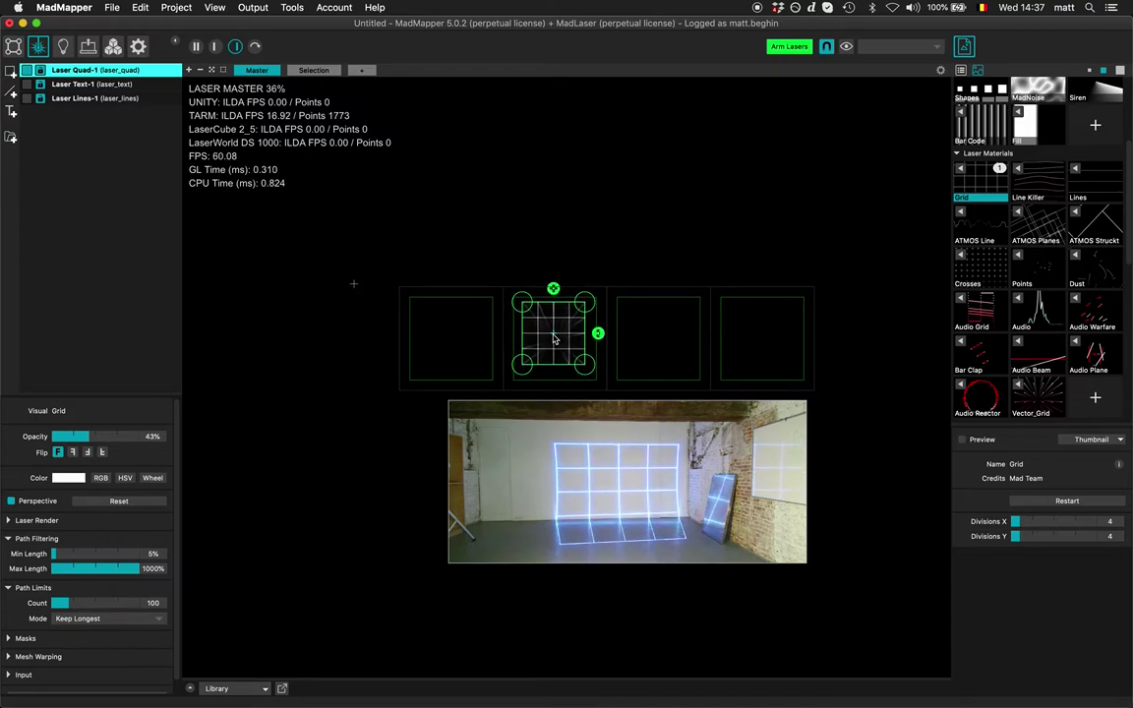
{"action": "left_click_drag", "start_coordinate": [555, 292], "coordinate": [556, 313]}
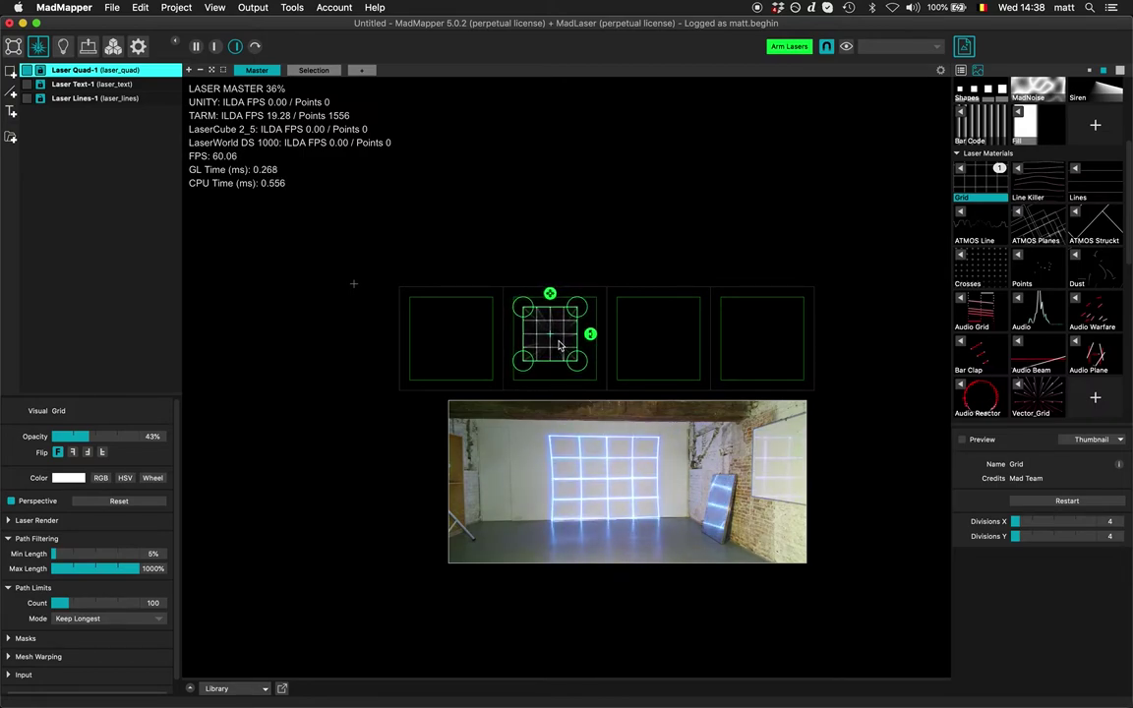
Widen the grid quad using its two right corners, and scale it down around its centre.
{"action": "left_click_drag", "start_coordinate": [563, 341], "coordinate": [589, 365]}
{"action": "left_click", "coordinate": [580, 306]}
{"action": "left_click", "coordinate": [579, 362], "text": "shift"}
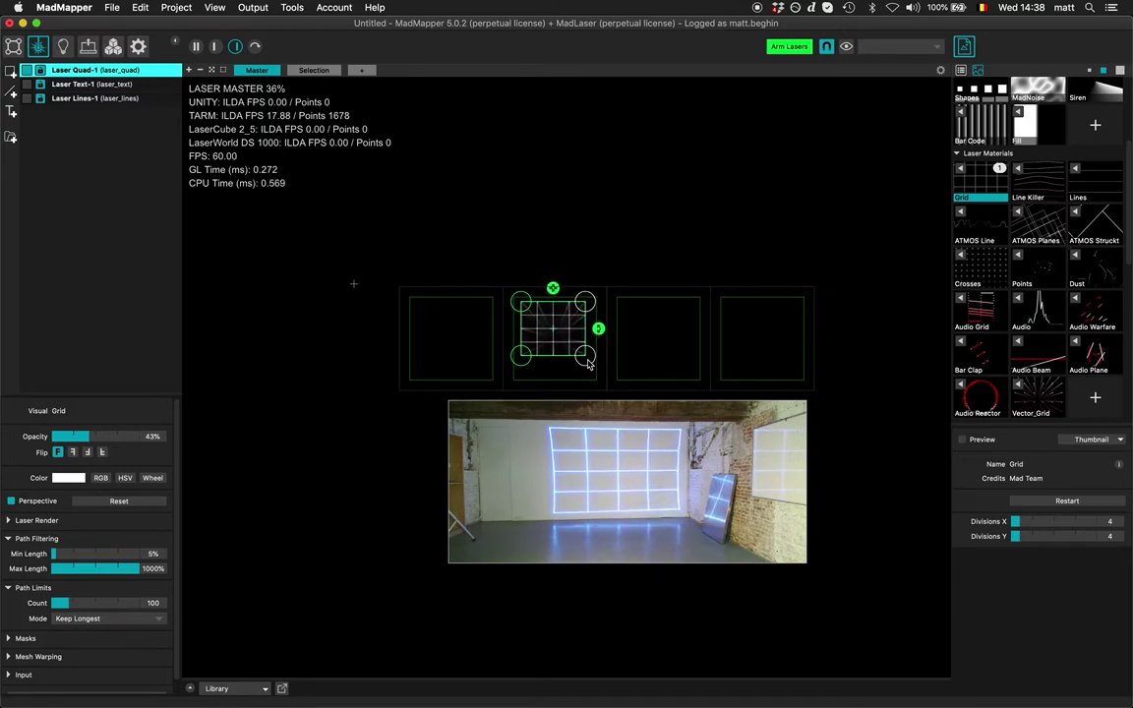
{"action": "scroll", "coordinate": [558, 356], "scroll_direction": "up", "scroll_amount": 3}
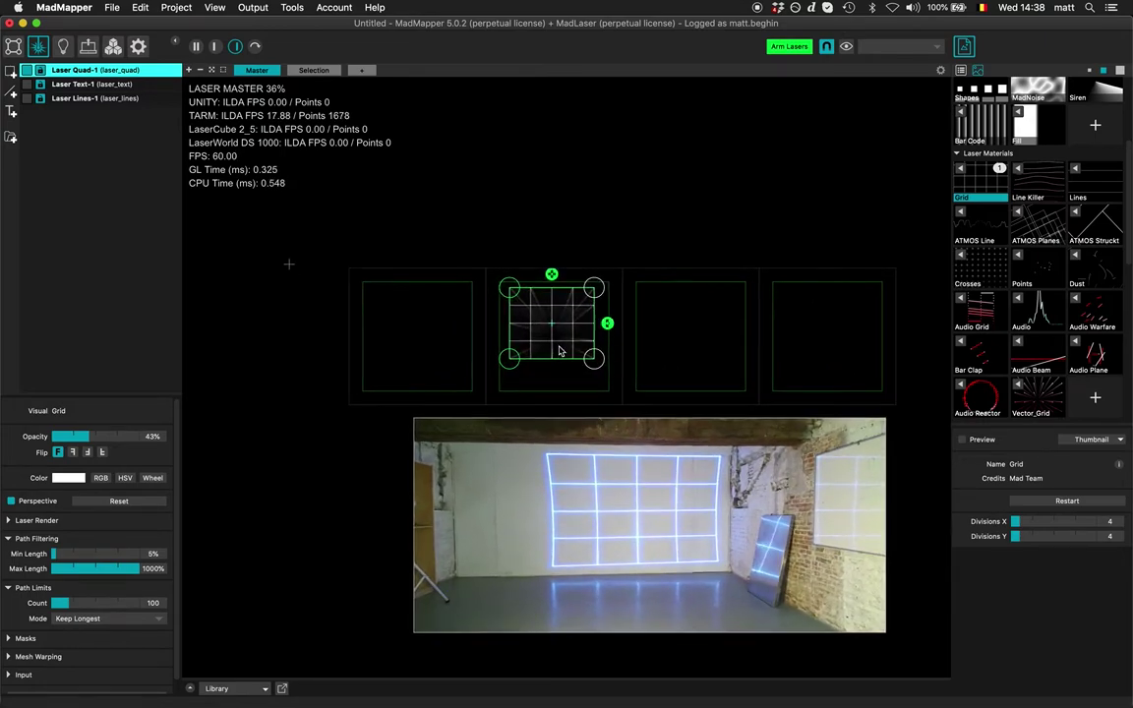
{"action": "left_click_drag", "start_coordinate": [552, 282], "coordinate": [552, 286]}
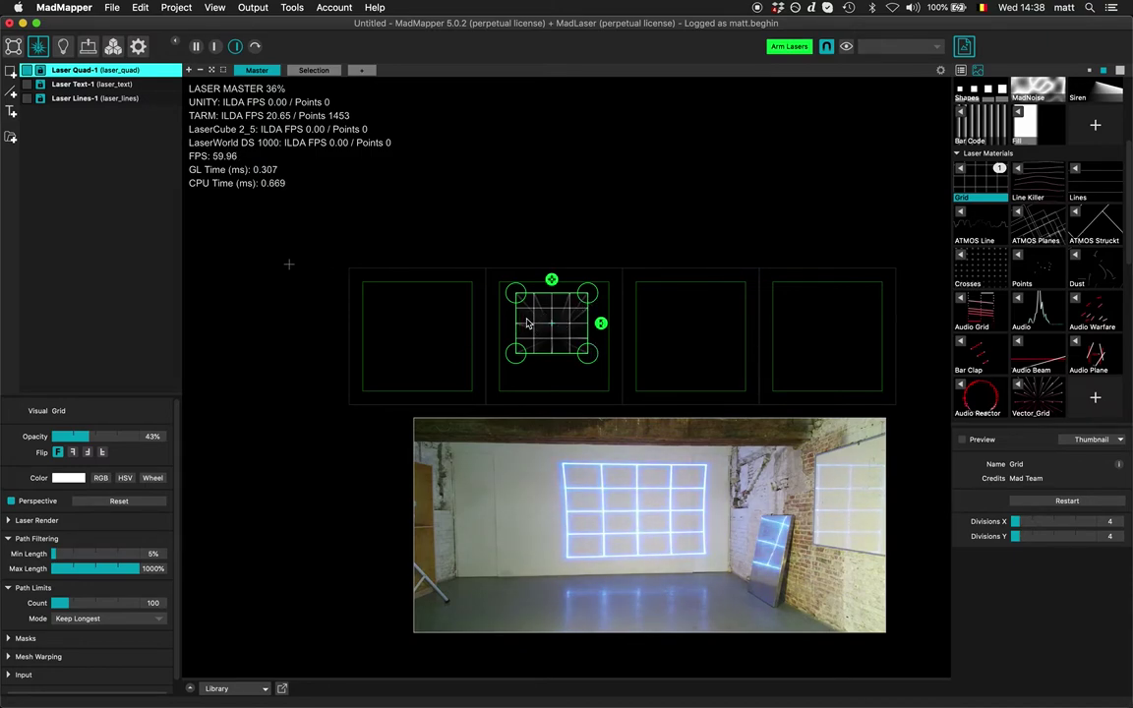
Add a mesh warping point halfway down the grid quad's left edge and adjust the warped grid to look straight.
{"action": "mouse_move", "coordinate": [516, 294]}
{"action": "left_mouse_down"}
{"action": "mouse_move", "coordinate": [536, 315]}
{"action": "mouse_move", "coordinate": [512, 300]}
{"action": "left_mouse_up"}
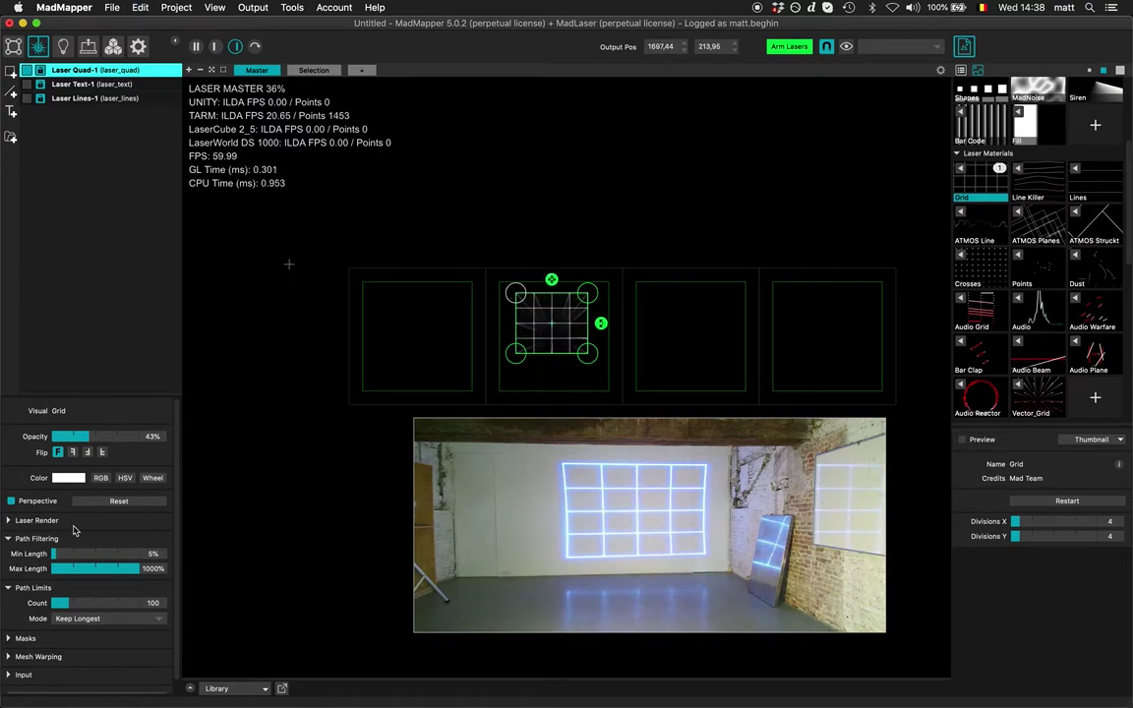
{"action": "scroll", "coordinate": [73, 531], "scroll_direction": "down", "scroll_amount": 1}
{"action": "left_click", "coordinate": [9, 644]}
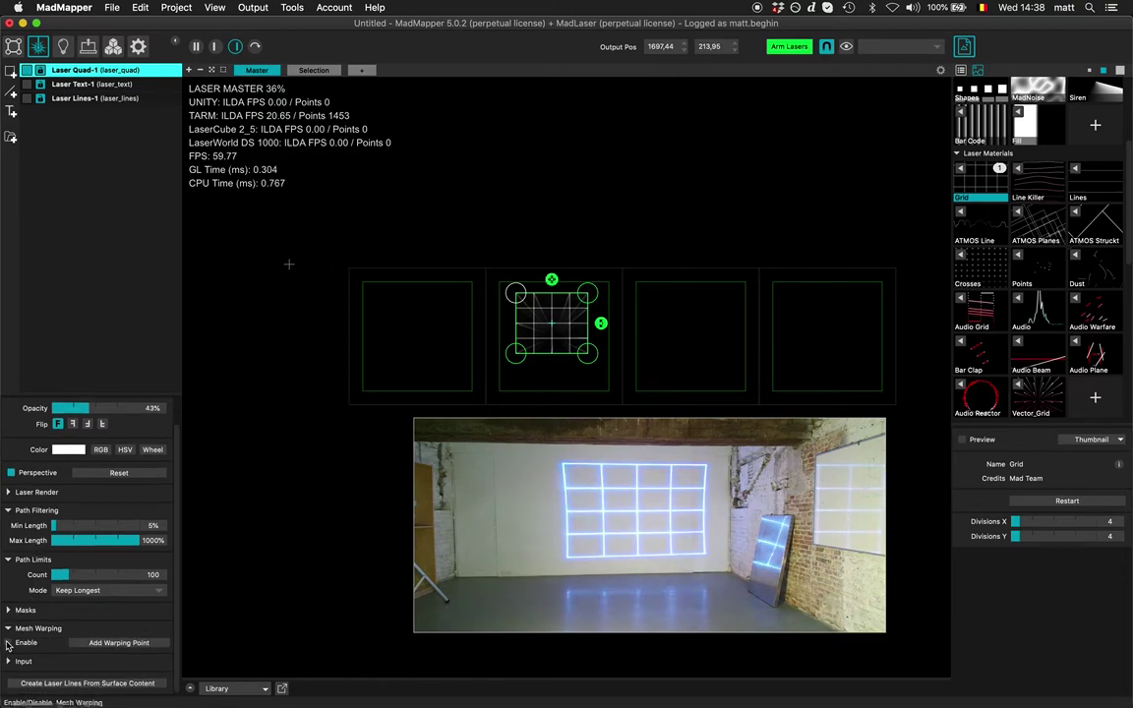
{"action": "left_click", "coordinate": [94, 643]}
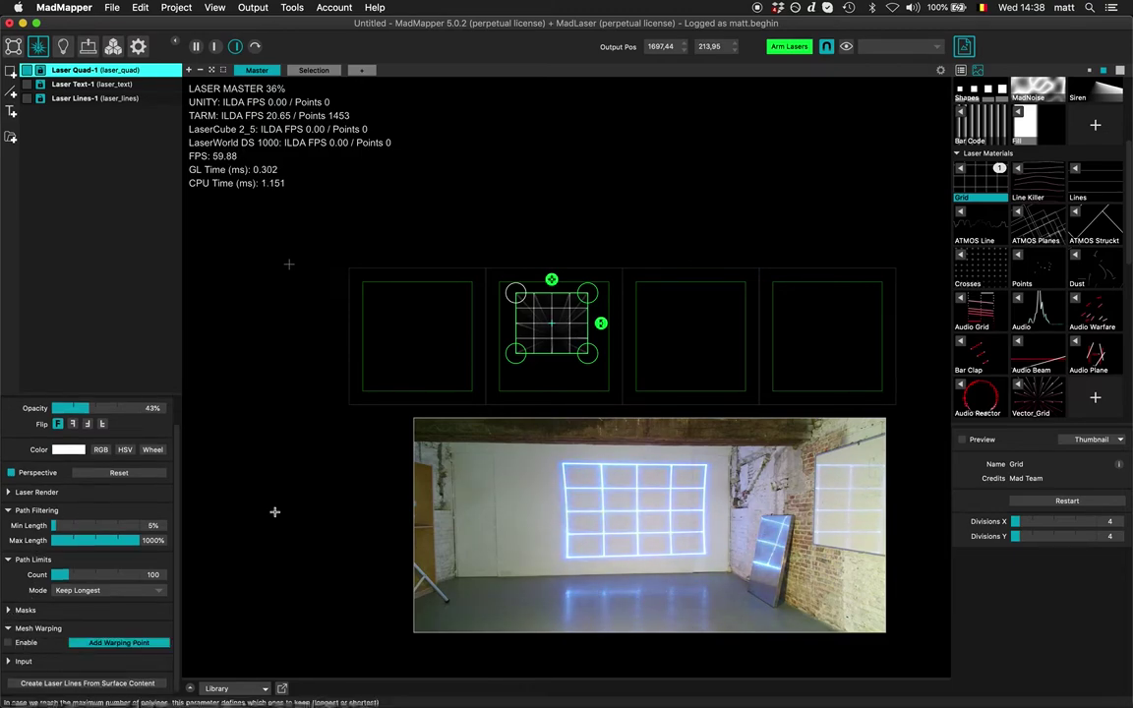
{"action": "left_click", "coordinate": [516, 323]}
{"action": "left_click_drag", "start_coordinate": [517, 323], "coordinate": [517, 327]}
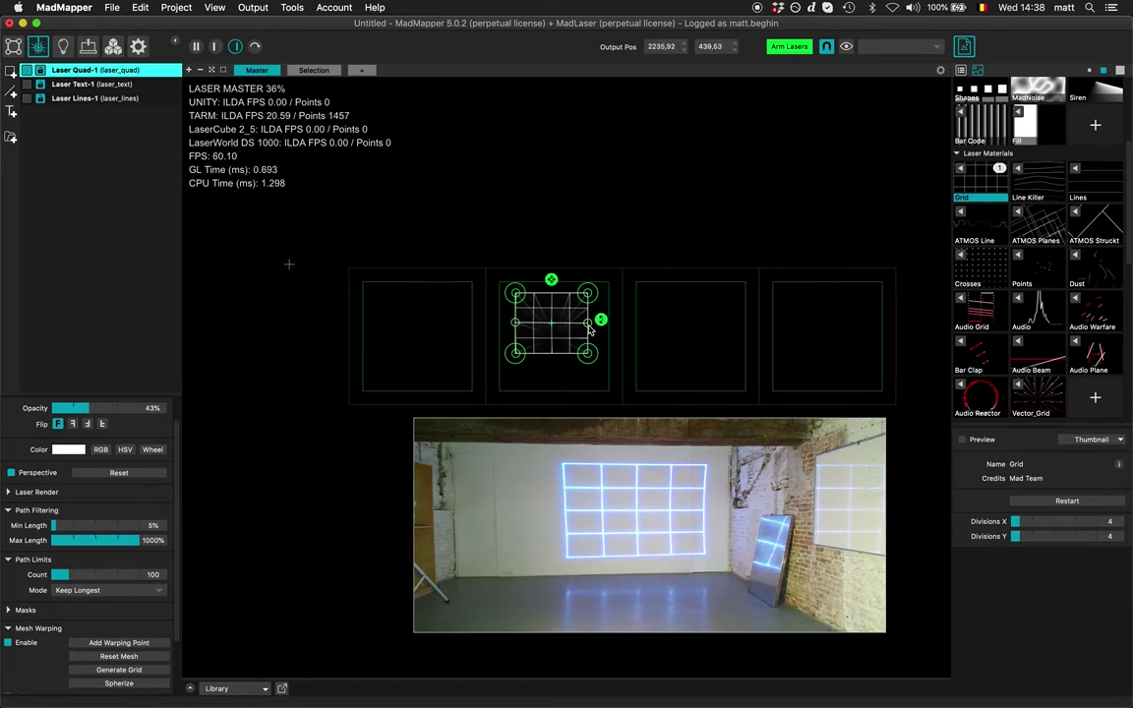
Adjust the warping point on the grid's right edge and nudge the bottom-right corner to about 2240.97, 672.66.
{"action": "left_click_drag", "start_coordinate": [588, 326], "coordinate": [590, 325]}
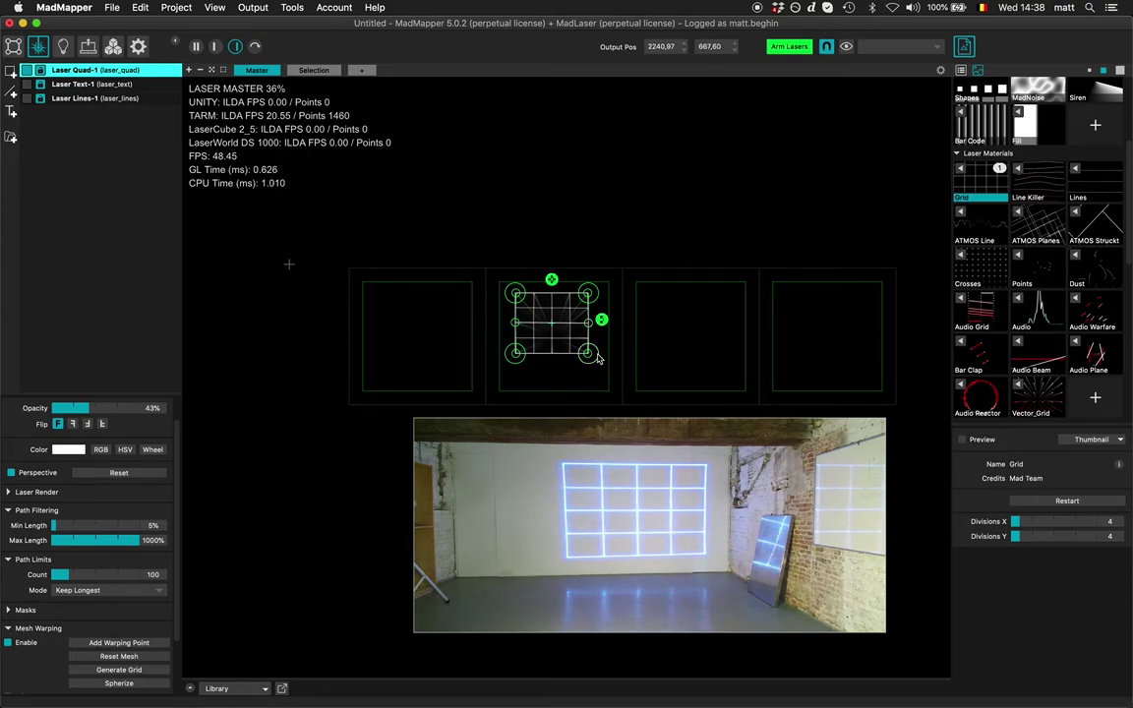
{"action": "key", "text": "Down"}
{"action": "key", "text": "Down"}
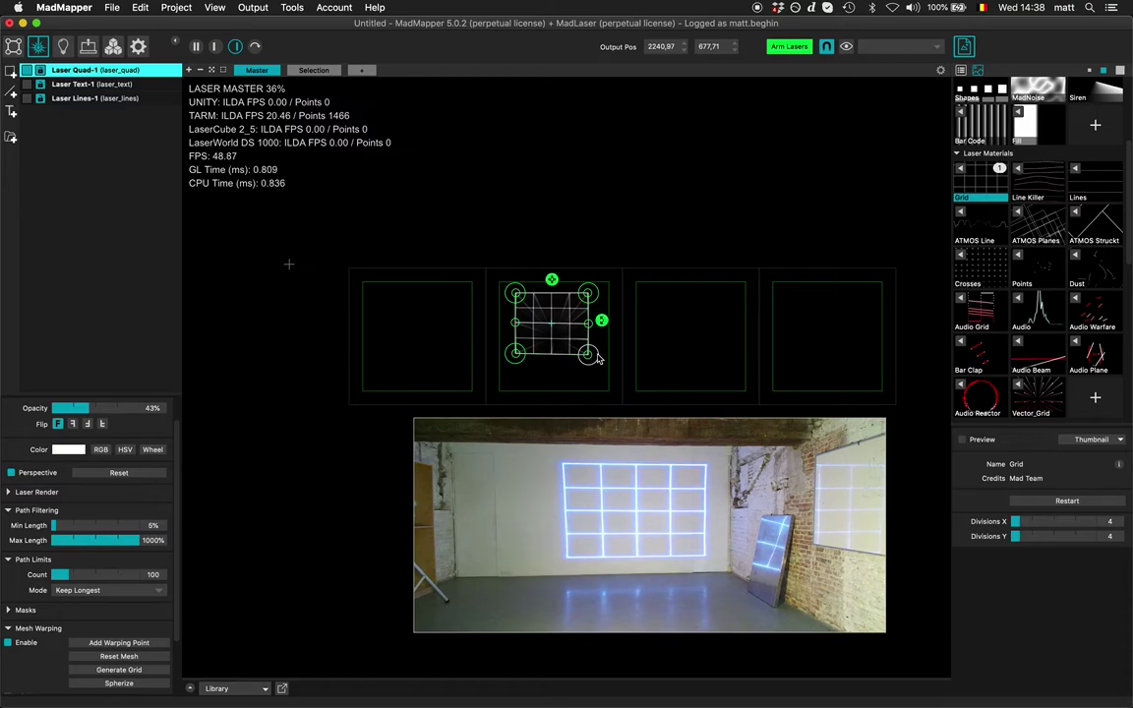
{"action": "key", "text": "Up"}
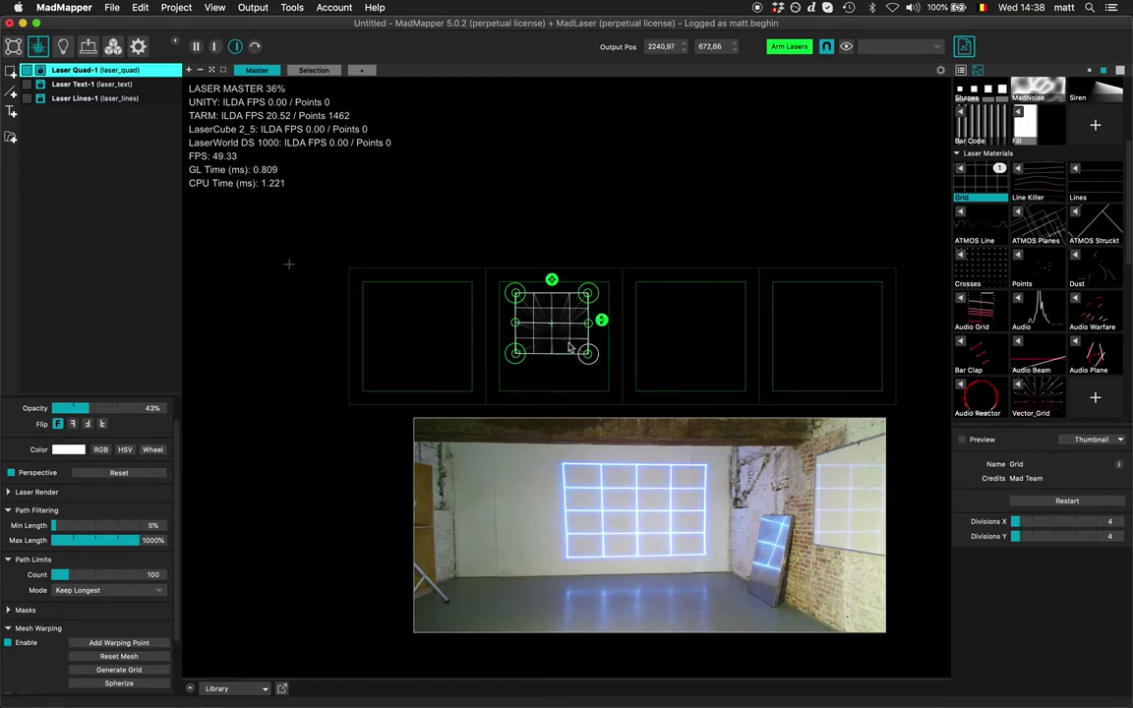
{"action": "left_click_drag", "start_coordinate": [573, 341], "coordinate": [565, 343]}
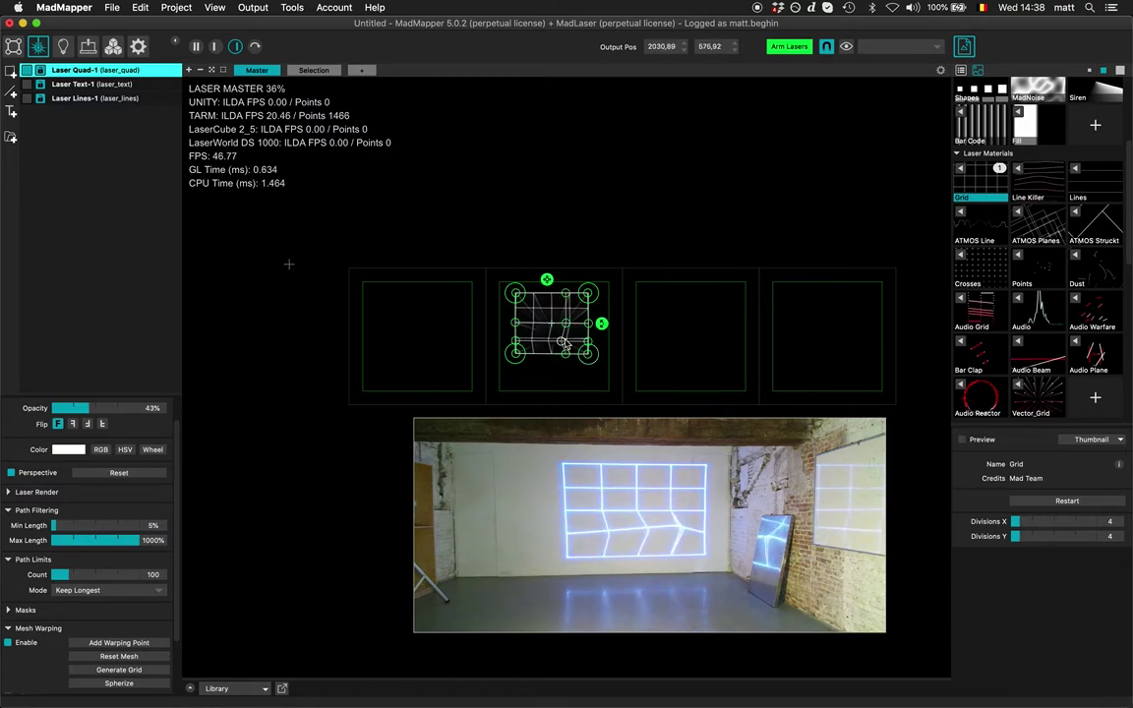
{"action": "key", "text": "Delete"}
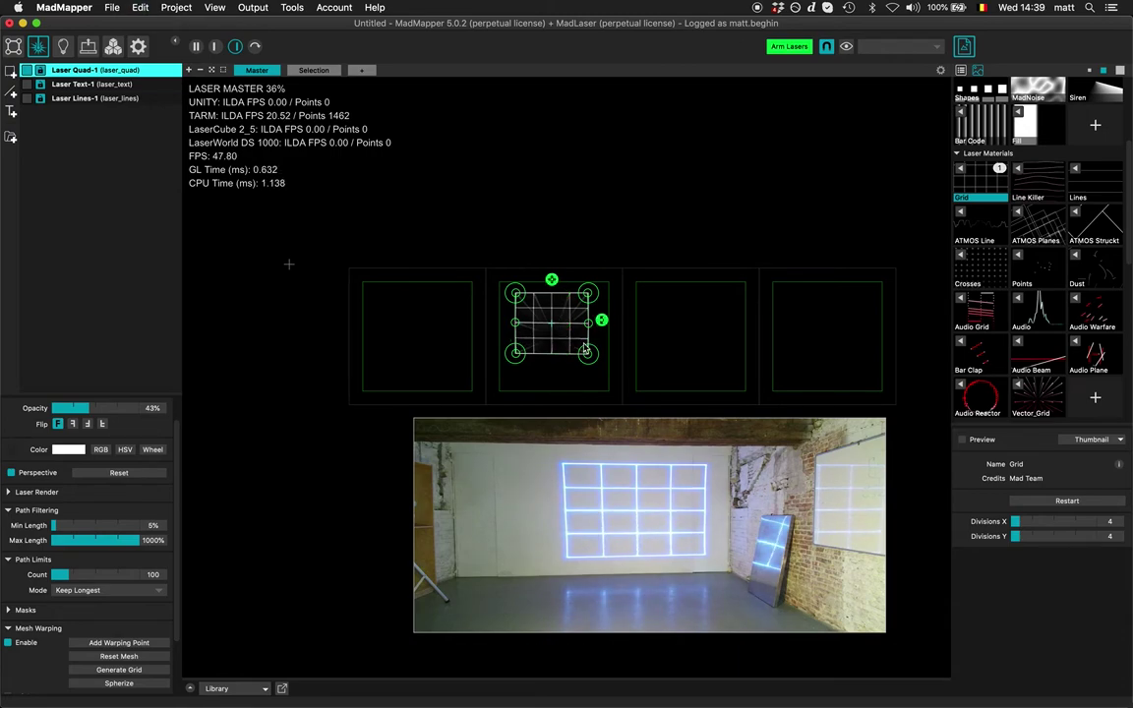
{"action": "left_click", "coordinate": [140, 7]}
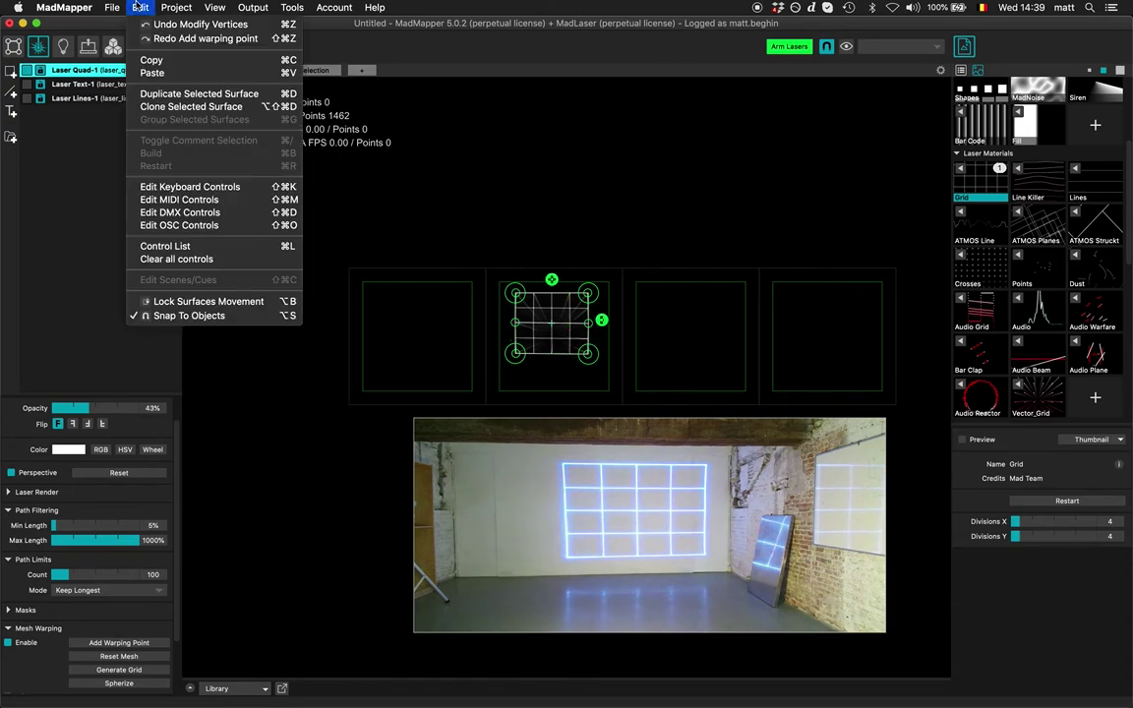
{"action": "mouse_move", "coordinate": [285, 15]}
{"action": "mouse_move", "coordinate": [140, 7]}
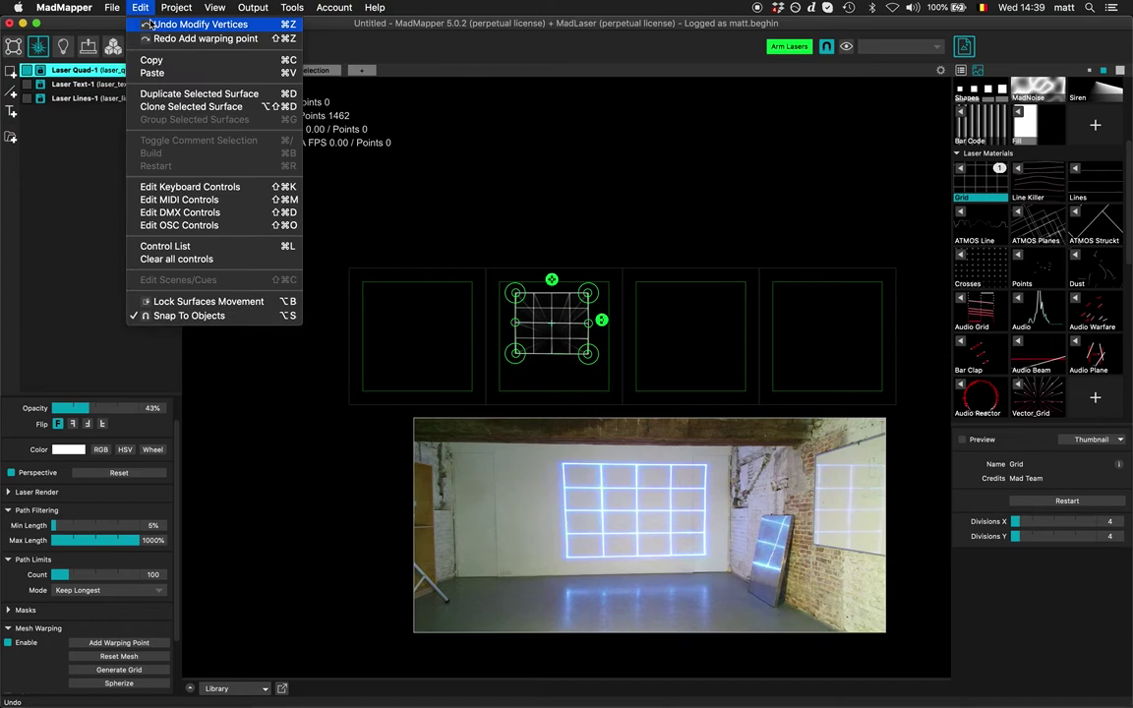
{"action": "left_click", "coordinate": [551, 345]}
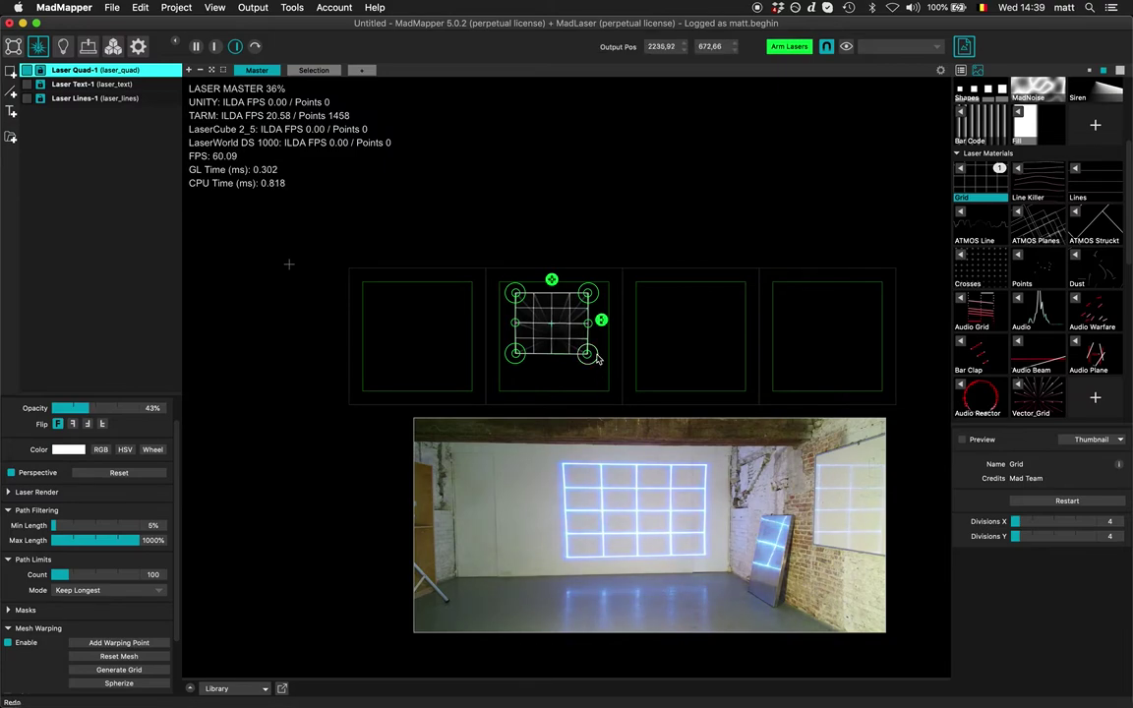
Nudge the grid's bottom-right corner slightly to the right, and duplicate the quad into the first laser's output frame.
{"action": "key", "text": "Right"}
{"action": "key", "text": "Right"}
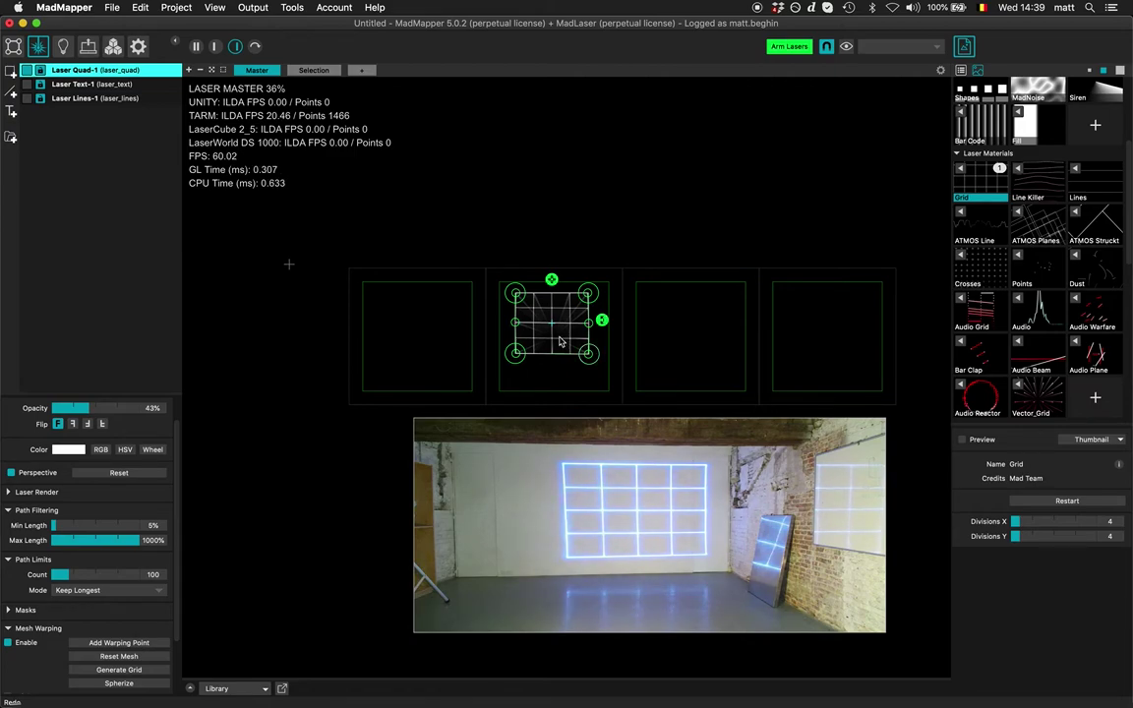
{"action": "key", "text": "super+d"}
{"action": "left_click_drag", "start_coordinate": [559, 342], "coordinate": [417, 289]}
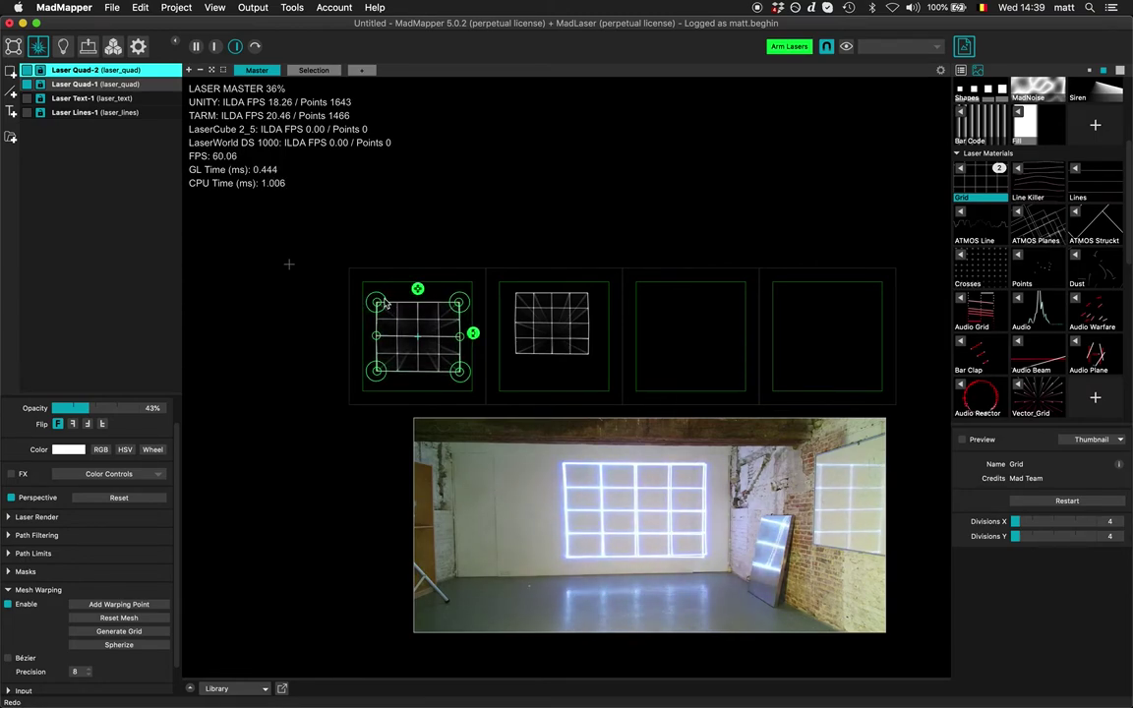
Fine-tune the duplicate's top-left corner to about 645.99, 284.53 so it overlaps the second laser's grid on the wall.
{"action": "left_click", "coordinate": [385, 304]}
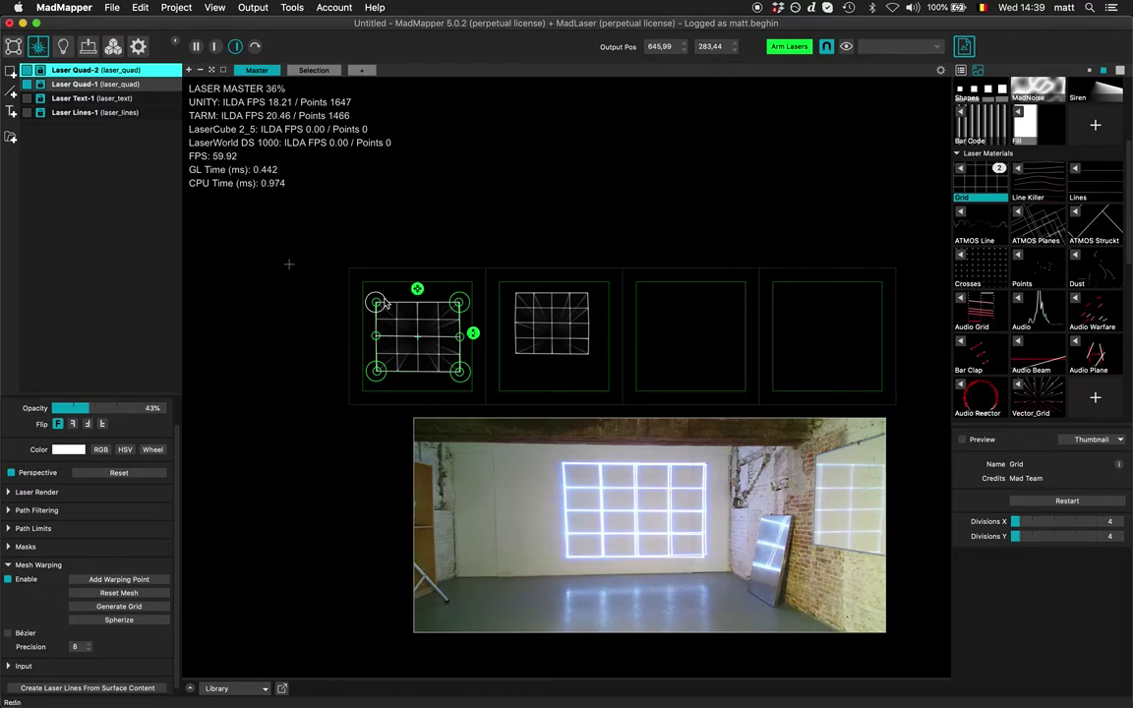
{"action": "scroll", "coordinate": [385, 303], "scroll_direction": "up", "scroll_amount": 10}
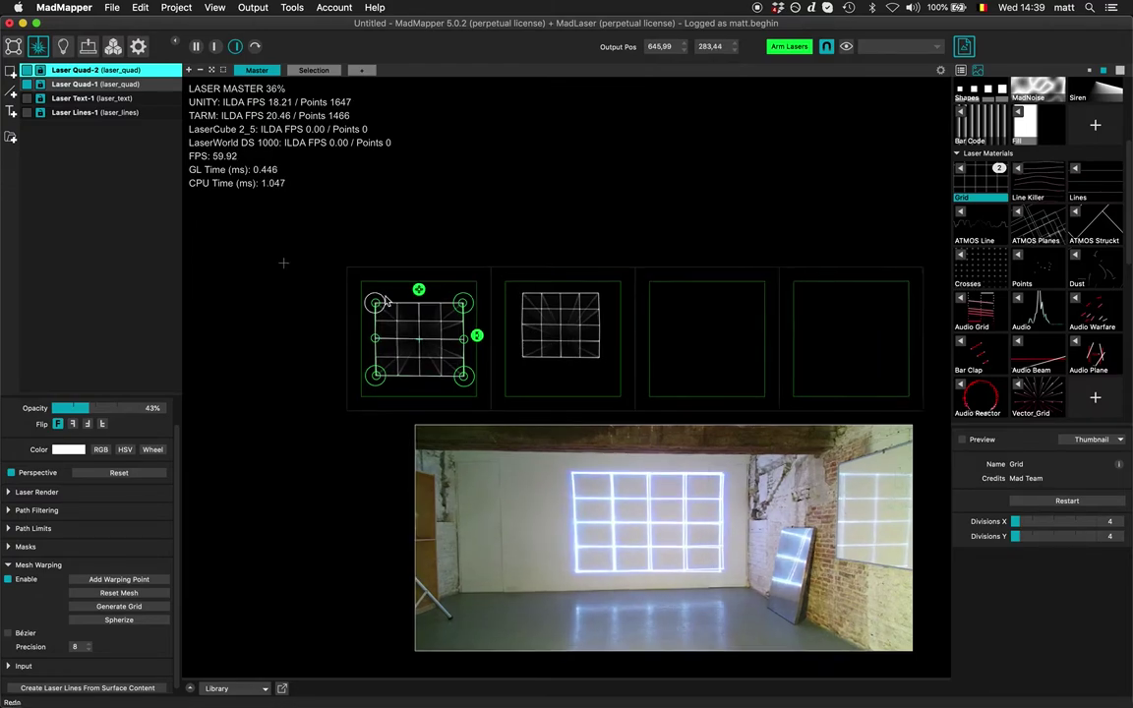
{"action": "scroll", "coordinate": [346, 315], "scroll_direction": "up", "scroll_amount": 5}
{"action": "scroll", "coordinate": [346, 316], "scroll_direction": "down", "scroll_amount": 1}
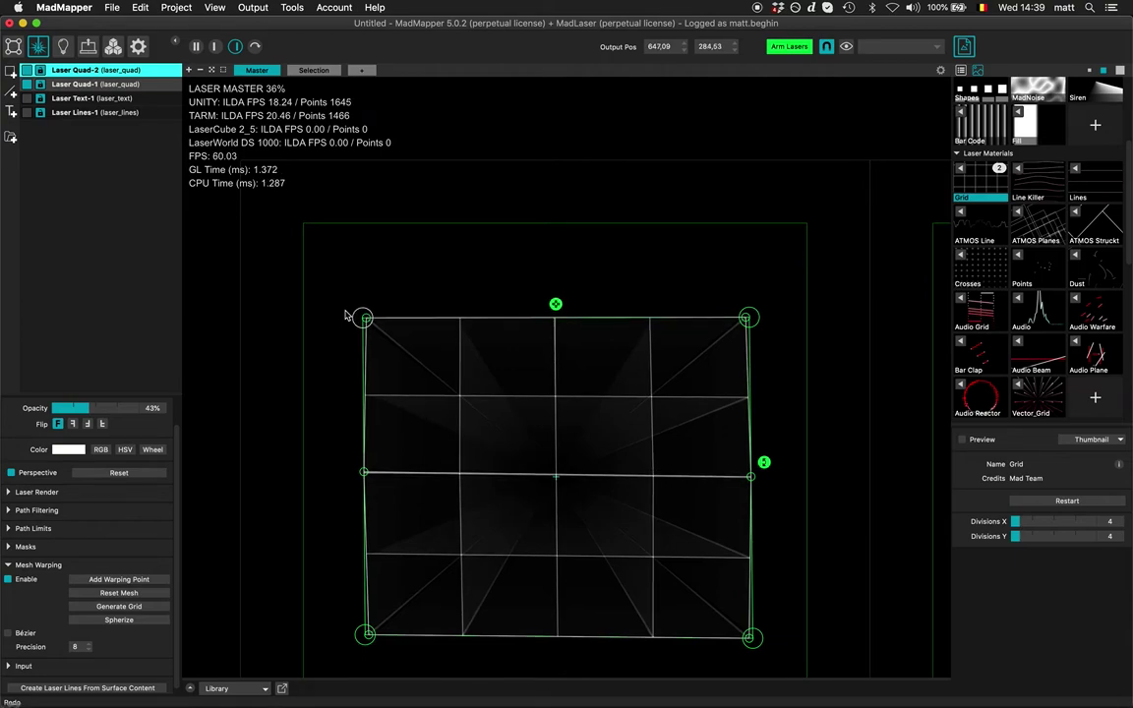
{"action": "scroll", "coordinate": [488, 417], "scroll_direction": "down", "scroll_amount": 3}
{"action": "scroll", "coordinate": [490, 420], "scroll_direction": "down", "scroll_amount": 5}
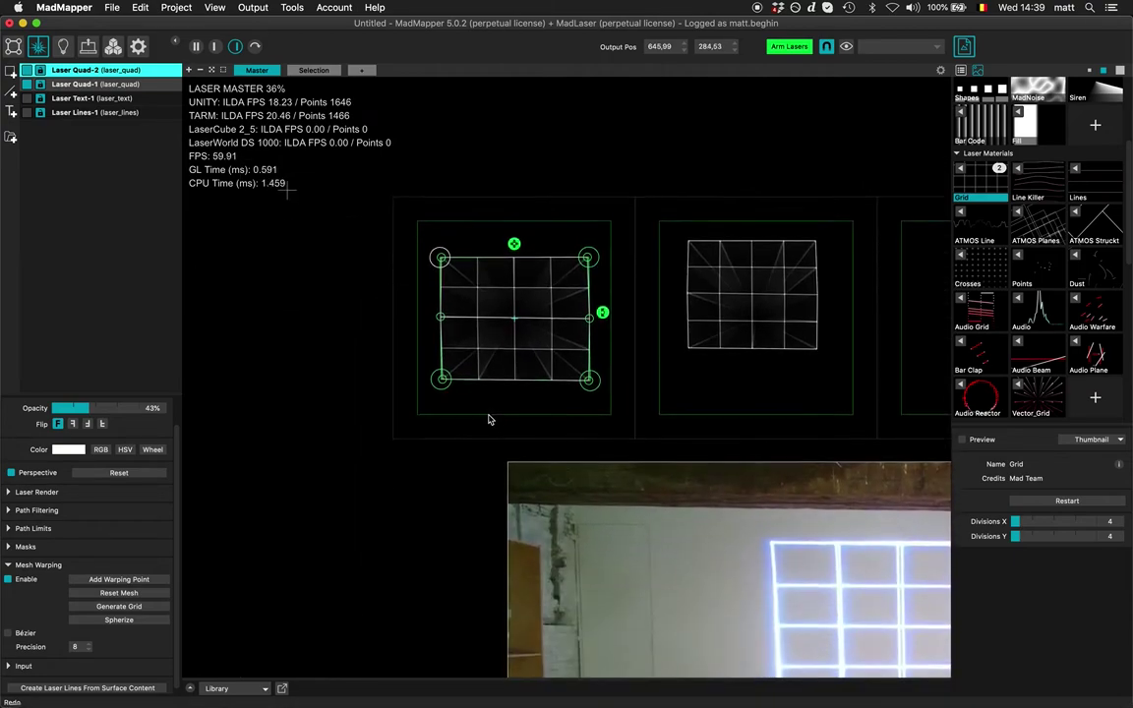
{"action": "scroll", "coordinate": [490, 420], "scroll_direction": "right", "scroll_amount": 3}
{"action": "scroll", "coordinate": [529, 299], "scroll_direction": "down", "scroll_amount": 3}
{"action": "scroll", "coordinate": [529, 300], "scroll_direction": "right", "scroll_amount": 4}
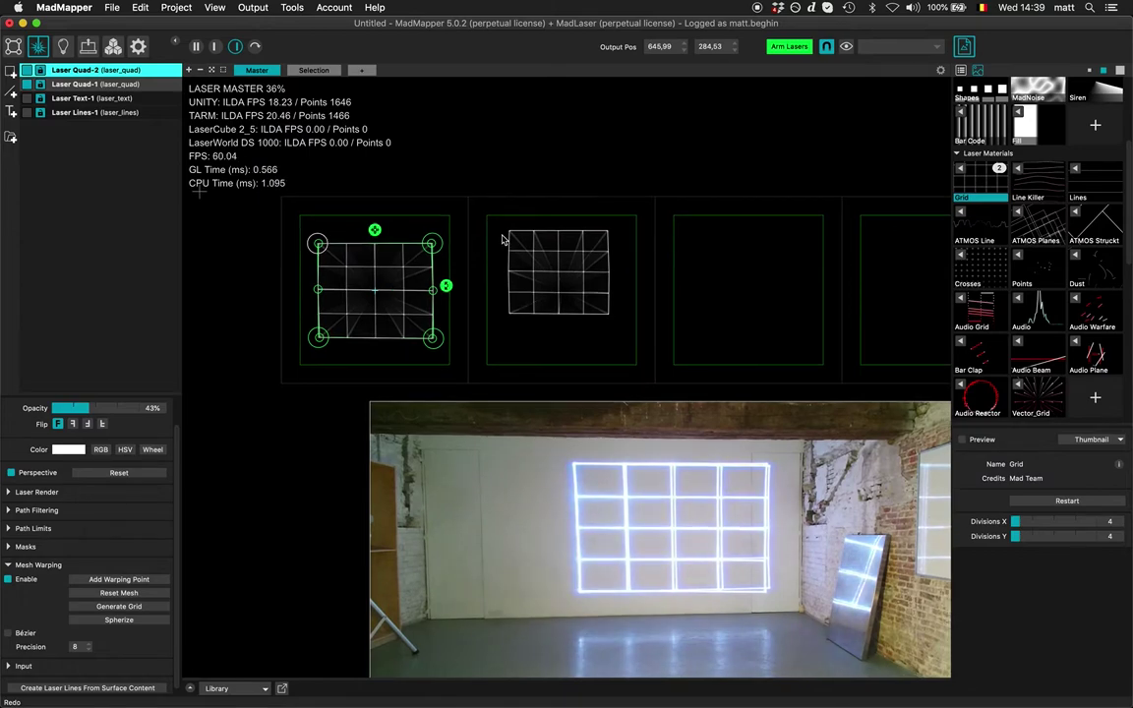
Align the duplicate's top-right corner with the other projection and nudge its bottom-right corner to about 1296.40, 787.41.
{"action": "left_click", "coordinate": [436, 244]}
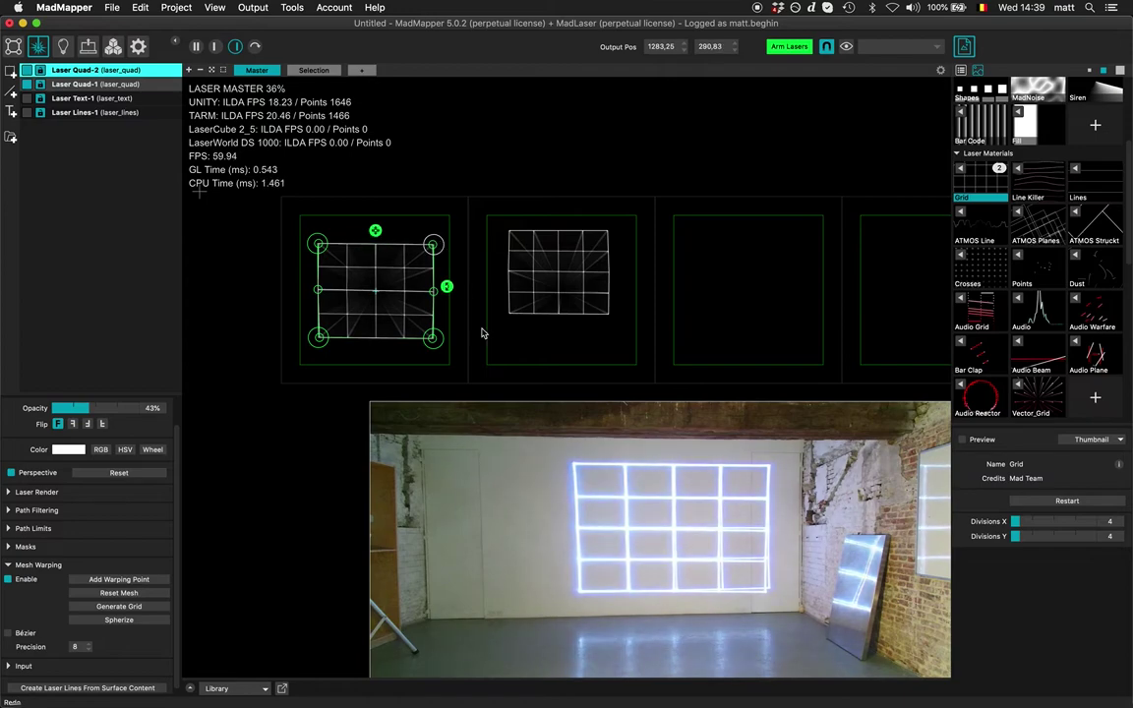
{"action": "key", "text": "Right"}
{"action": "key", "text": "Right"}
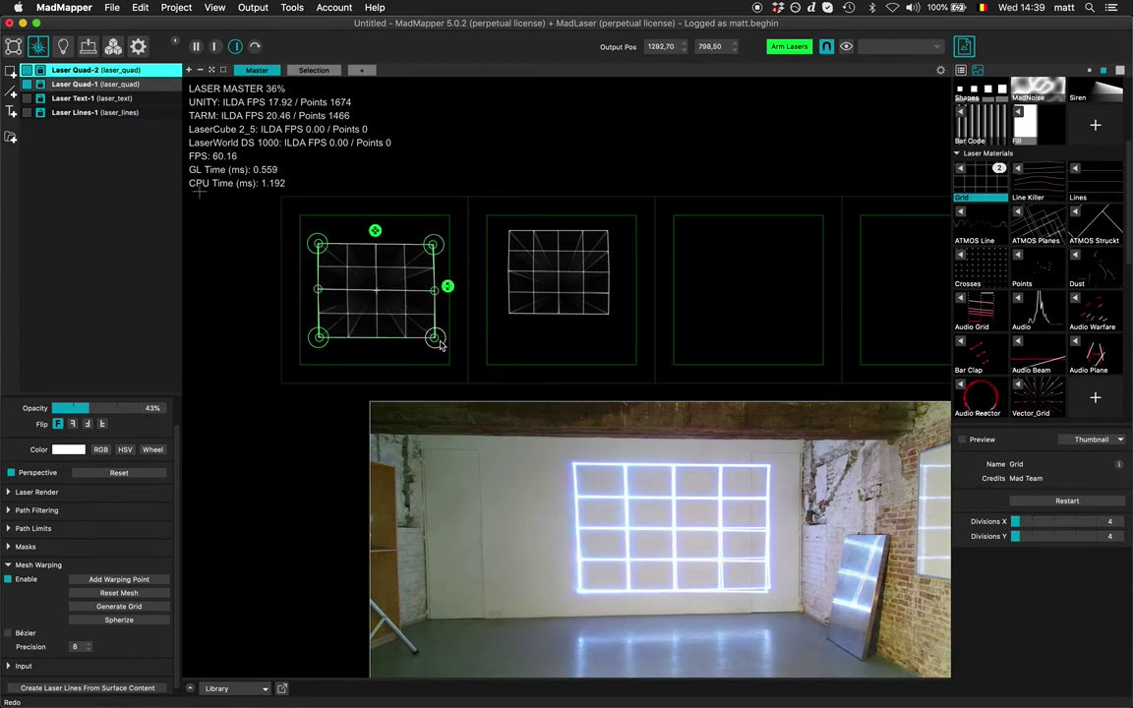
{"action": "key", "text": "Up"}
{"action": "key", "text": "Up"}
{"action": "key", "text": "Up"}
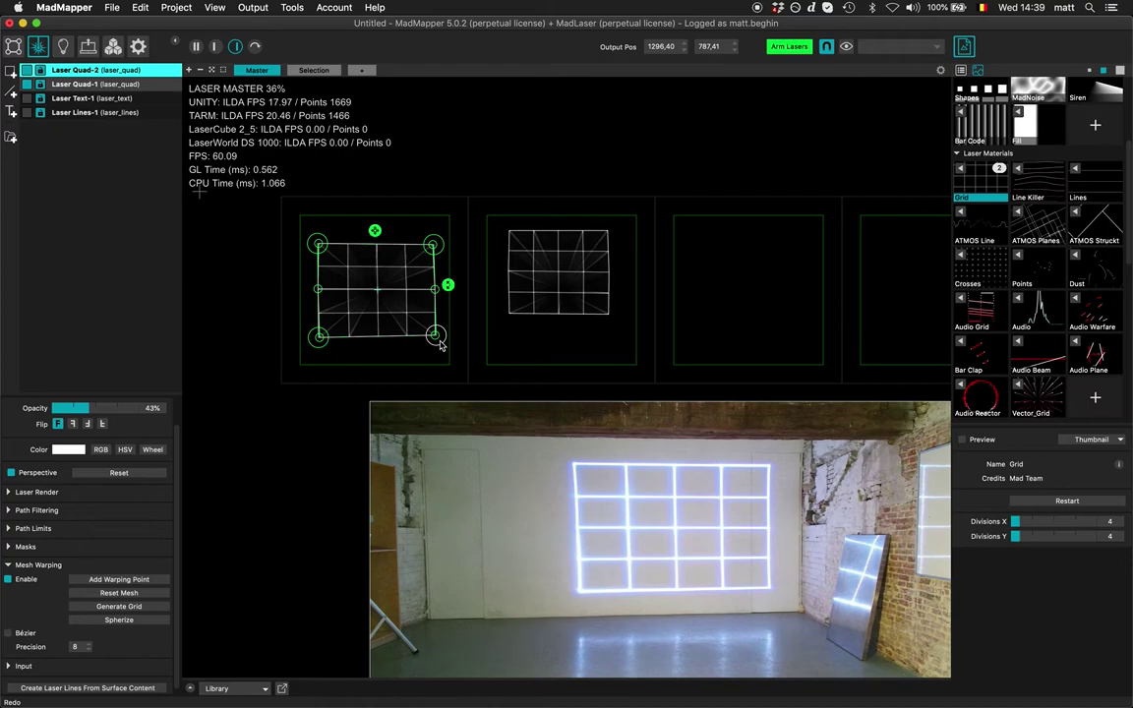
Nudge the duplicate's bottom-left corner down to about 651.05, 803.83.
{"action": "left_click", "coordinate": [319, 344]}
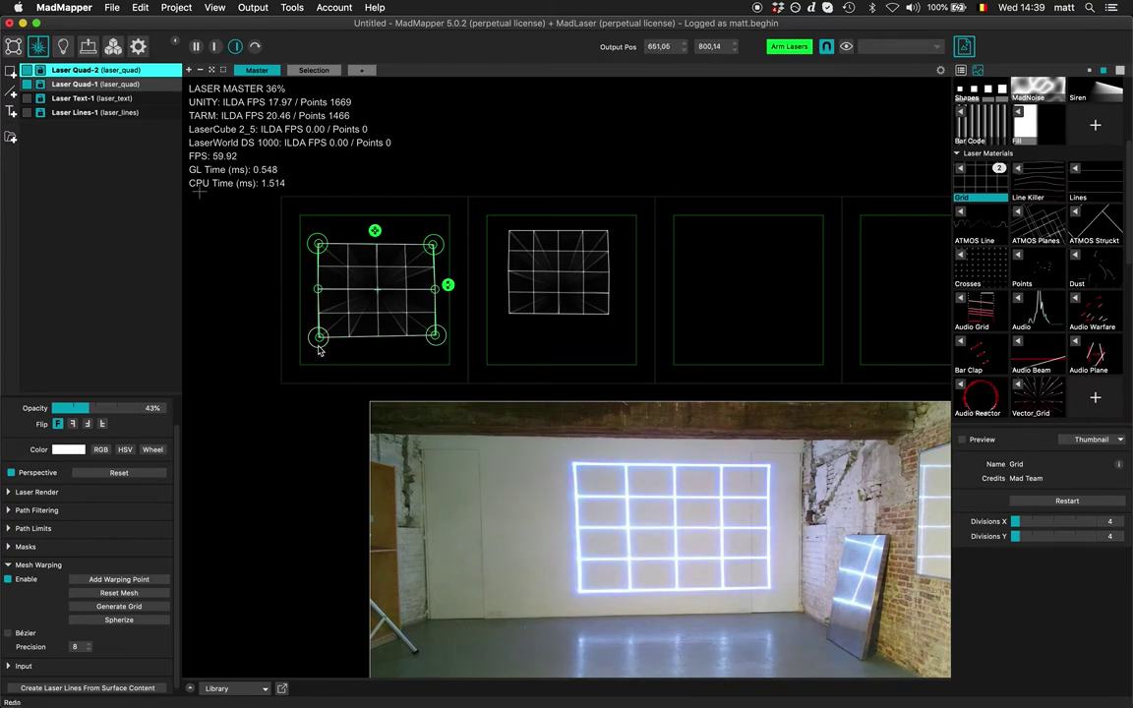
{"action": "key", "text": "Down"}
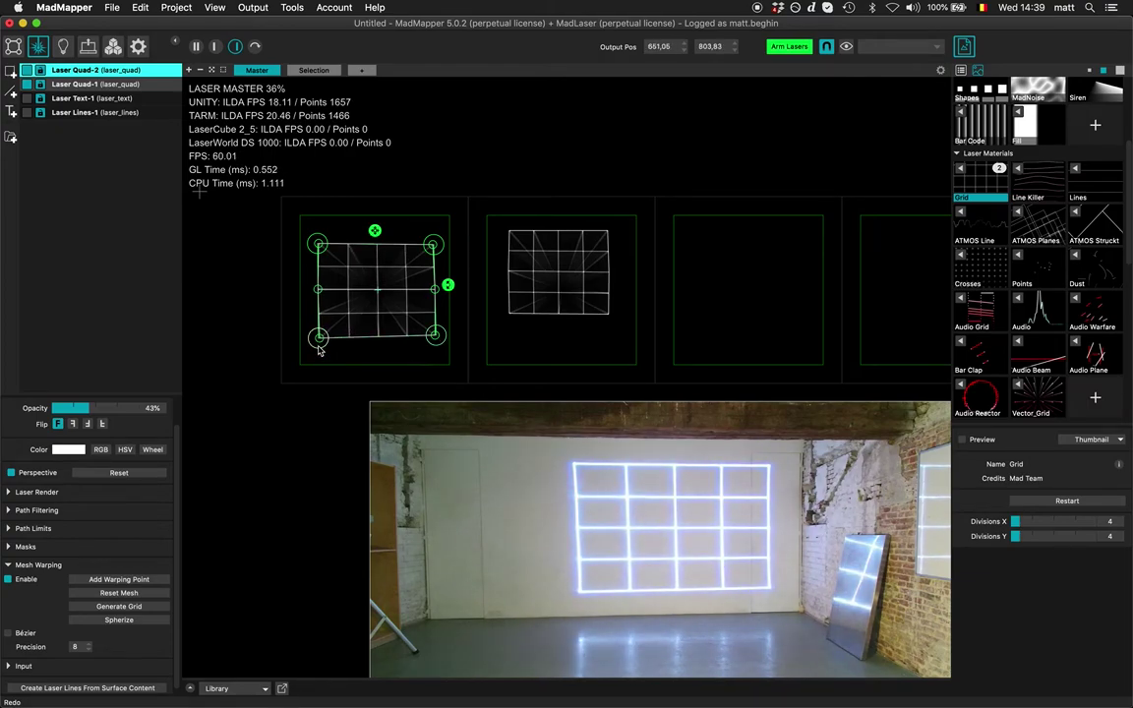
Duplicate the grid quad in the second laser's output frame and place the copy in the third output frame.
{"action": "scroll", "coordinate": [319, 352], "scroll_direction": "down", "scroll_amount": 5}
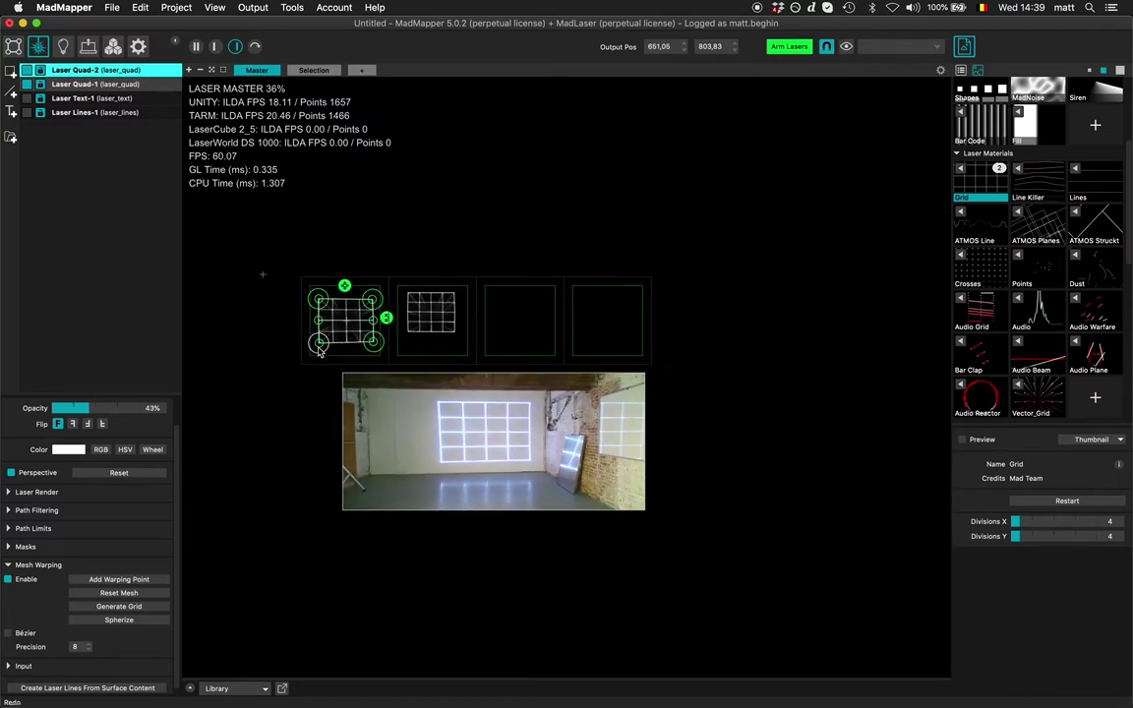
{"action": "scroll", "coordinate": [319, 351], "scroll_direction": "right", "scroll_amount": 5}
{"action": "left_click", "coordinate": [344, 311]}
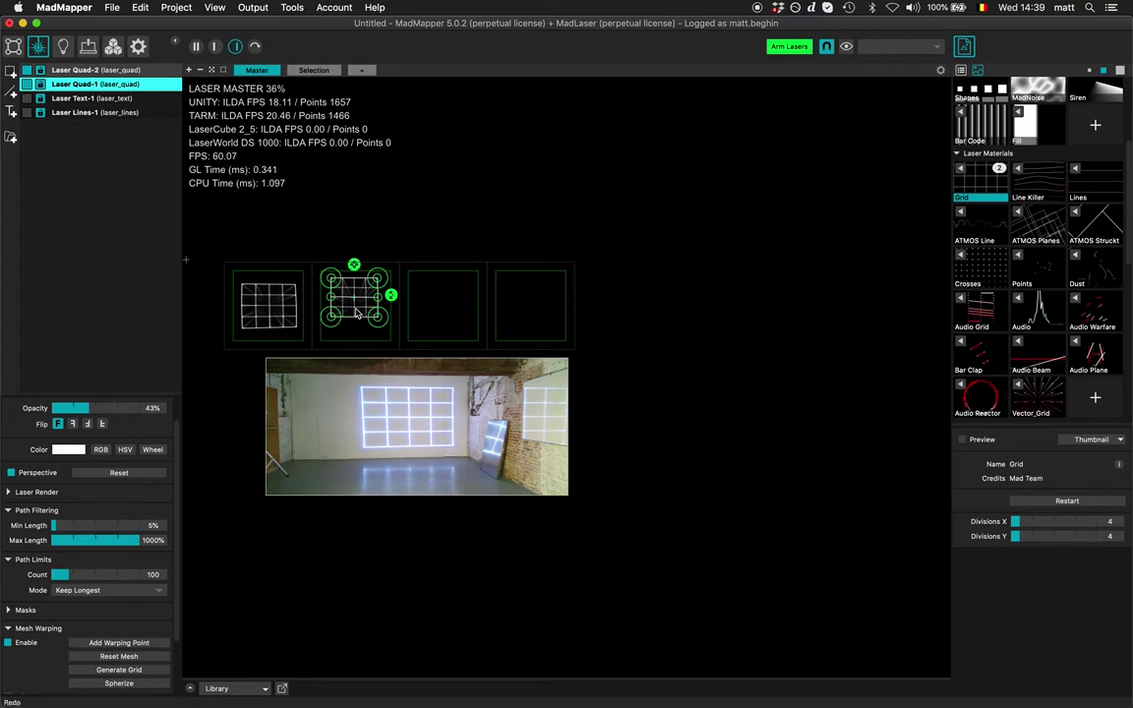
{"action": "key", "text": "super+d"}
{"action": "left_click_drag", "start_coordinate": [357, 313], "coordinate": [439, 335]}
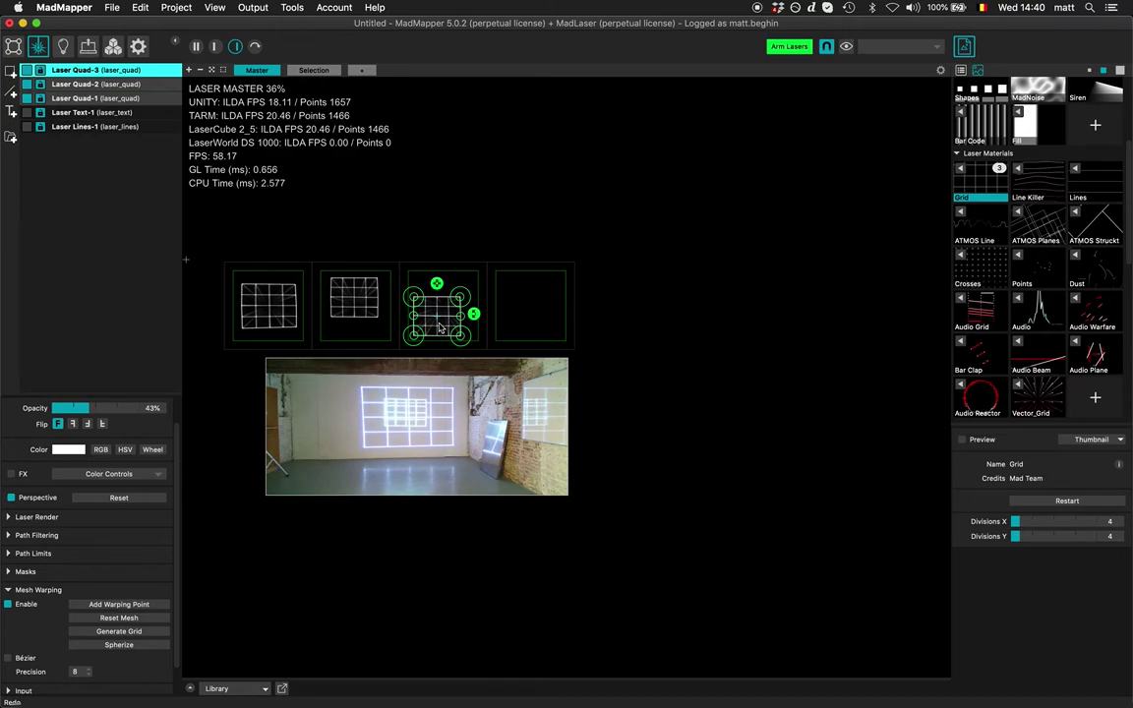
Move the duplicated quad into the fourth laser's output frame and rescale it to roughly fit the grid on the wall.
{"action": "mouse_move", "coordinate": [438, 283]}
{"action": "left_mouse_down"}
{"action": "mouse_move", "coordinate": [439, 273]}
{"action": "mouse_move", "coordinate": [449, 308]}
{"action": "mouse_move", "coordinate": [436, 277]}
{"action": "mouse_move", "coordinate": [447, 296]}
{"action": "left_mouse_up"}
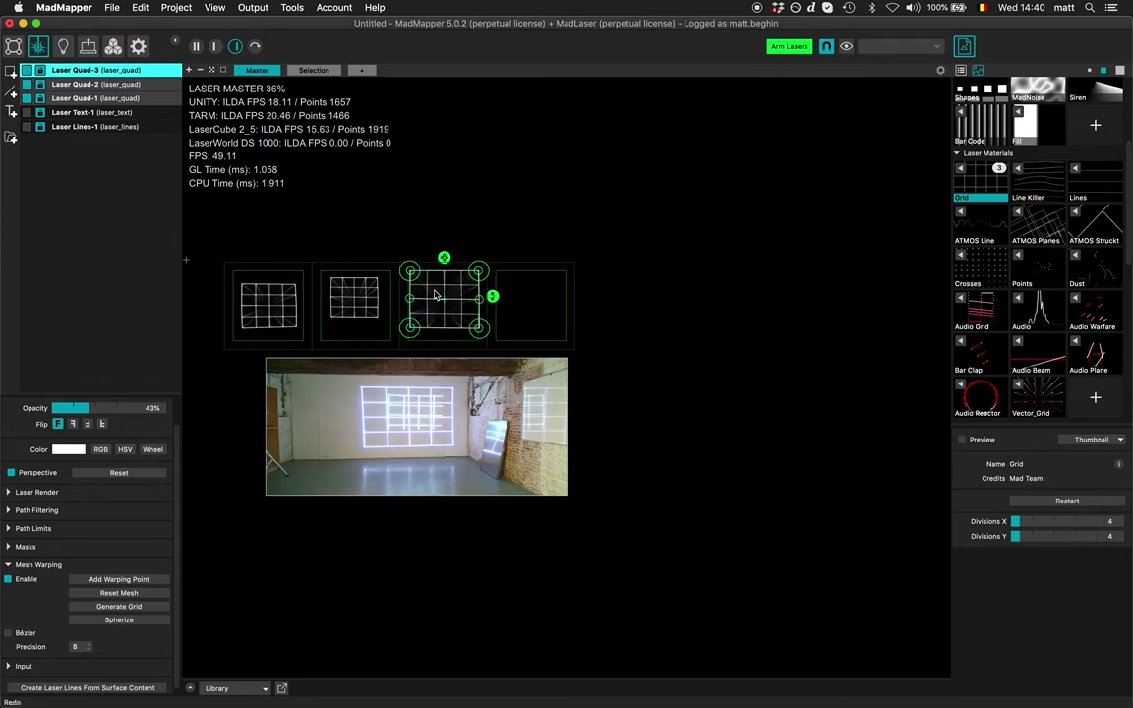
{"action": "left_click_drag", "start_coordinate": [443, 313], "coordinate": [525, 309]}
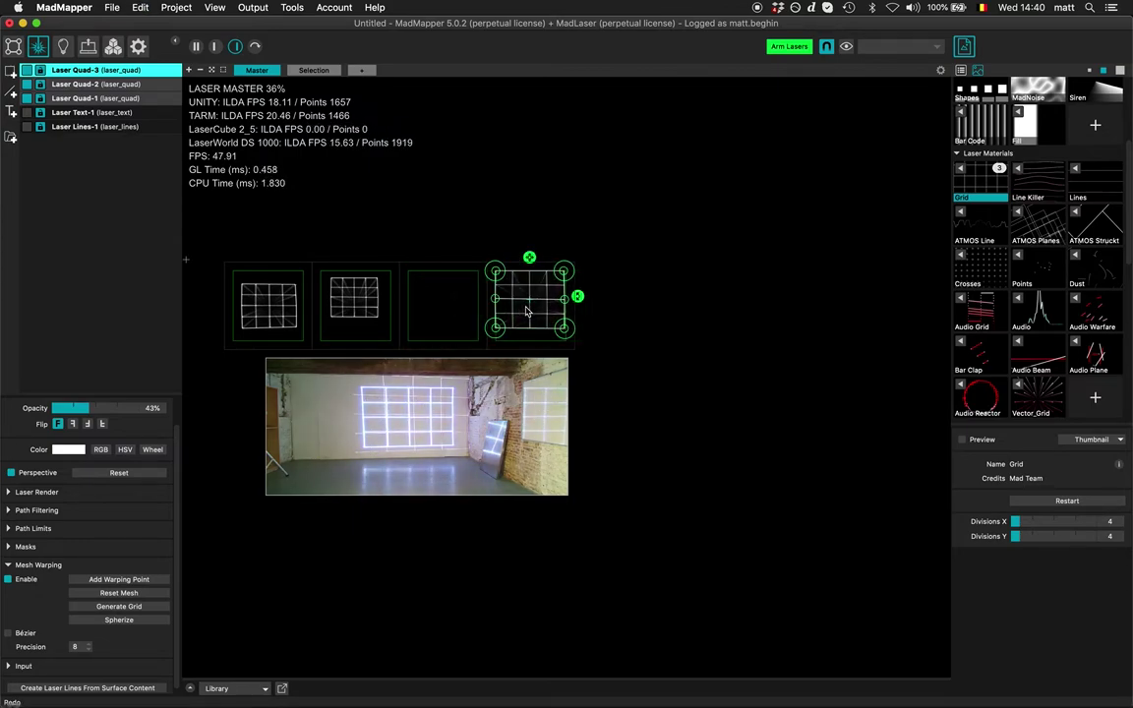
{"action": "left_click_drag", "start_coordinate": [529, 258], "coordinate": [535, 277]}
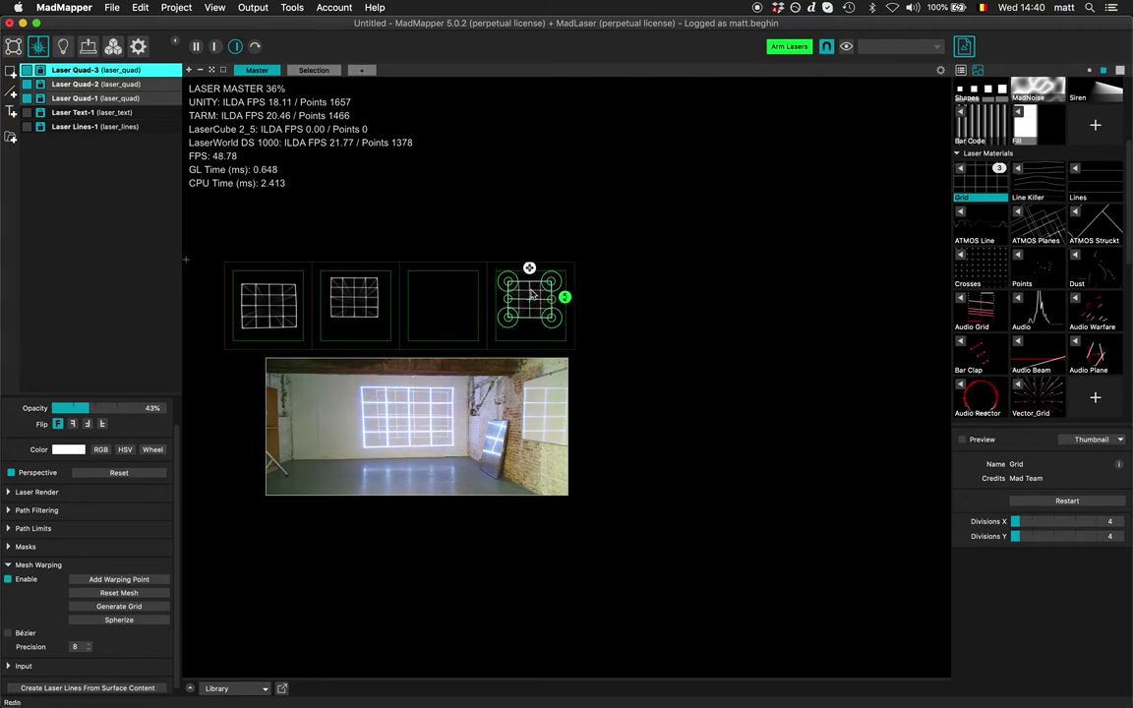
Enlarge the fourth laser's quad and pull its top-left corner into alignment with the grid on the wall.
{"action": "scroll", "coordinate": [532, 294], "scroll_direction": "up", "scroll_amount": 3}
{"action": "scroll", "coordinate": [533, 293], "scroll_direction": "down", "scroll_amount": 4}
{"action": "scroll", "coordinate": [536, 232], "scroll_direction": "up", "scroll_amount": 3}
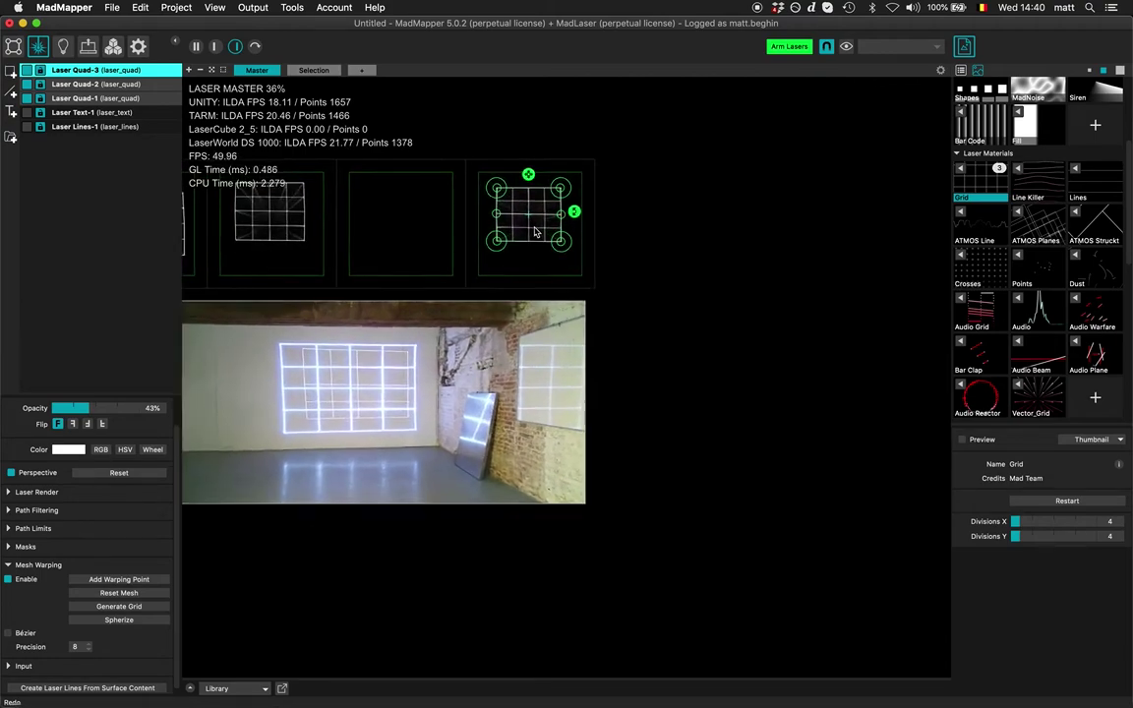
{"action": "scroll", "coordinate": [535, 232], "scroll_direction": "up", "scroll_amount": 2}
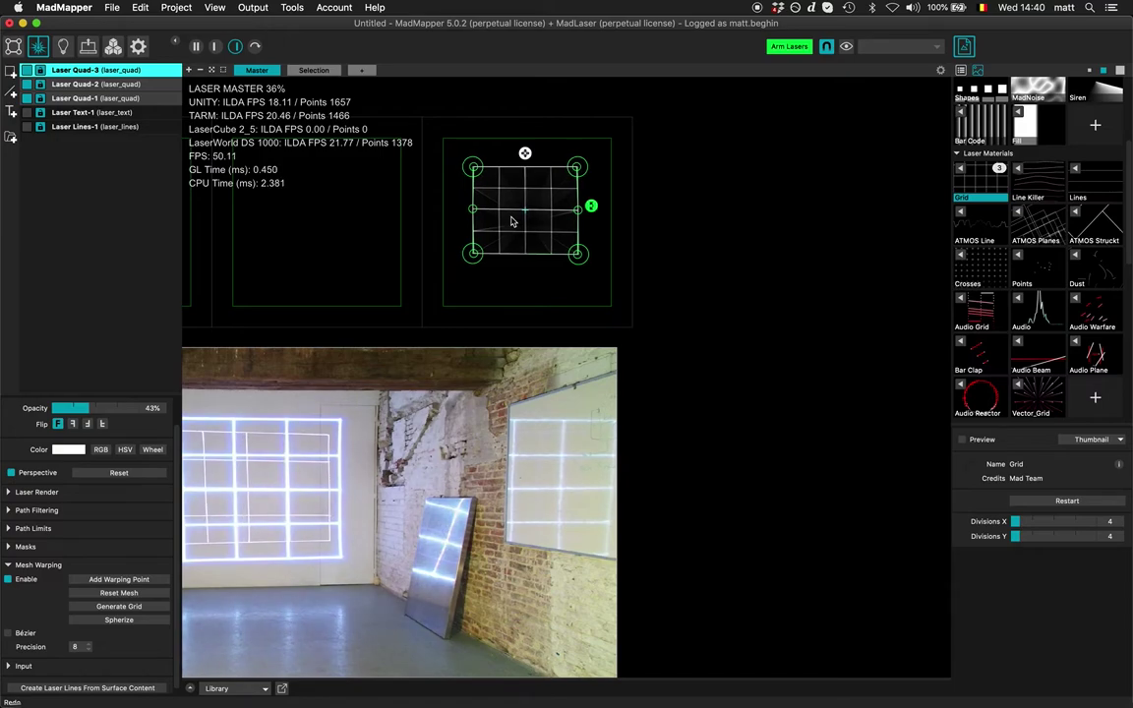
{"action": "scroll", "coordinate": [511, 221], "scroll_direction": "left", "scroll_amount": 5}
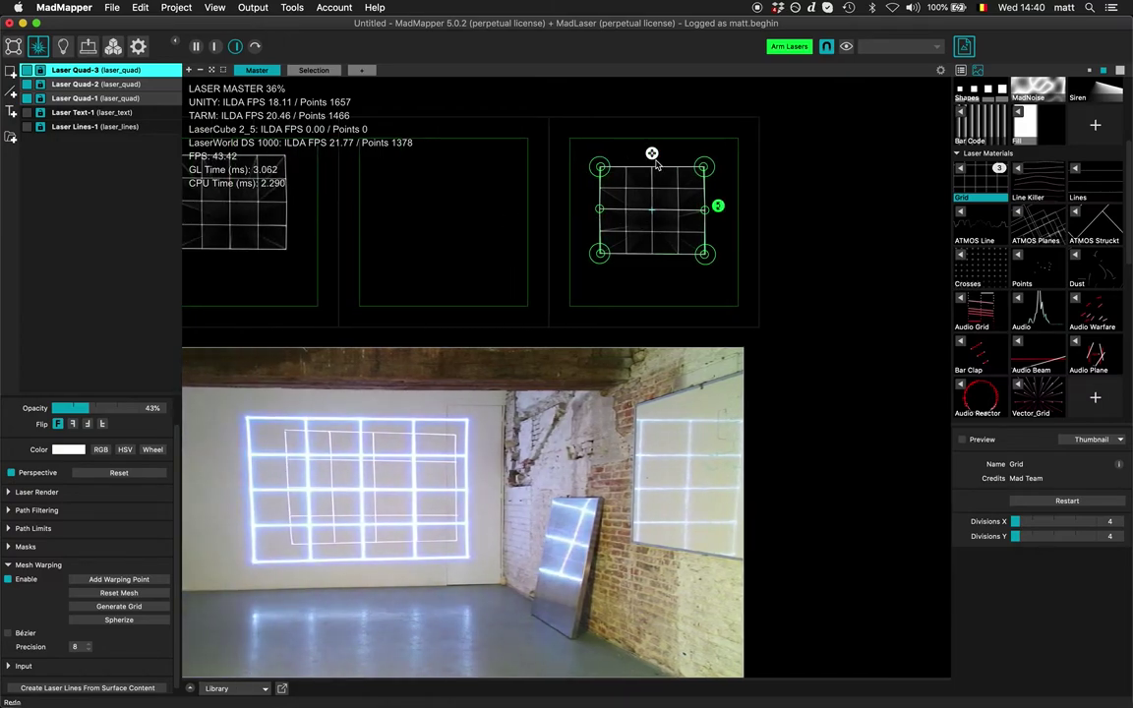
{"action": "left_click_drag", "start_coordinate": [651, 153], "coordinate": [587, 156]}
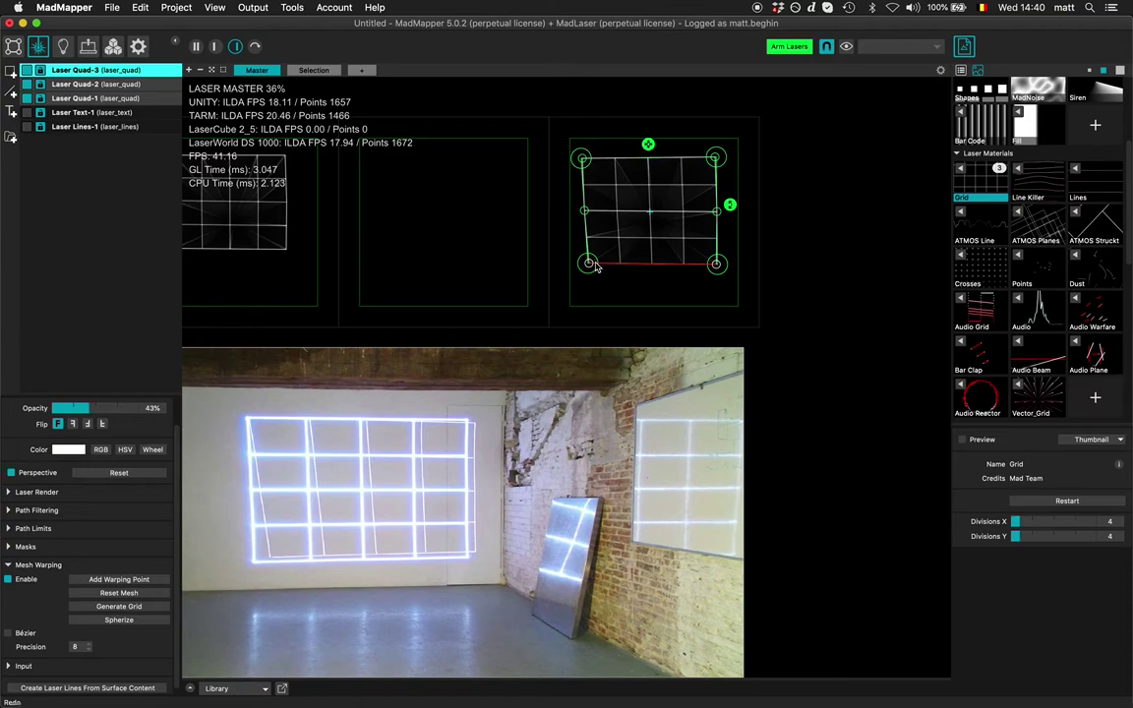
Align the quad's bottom-left and top-right corners with the wall grid and fine-tune its bottom-right corner to about 4308.43, 765.20.
{"action": "left_click_drag", "start_coordinate": [586, 272], "coordinate": [584, 271]}
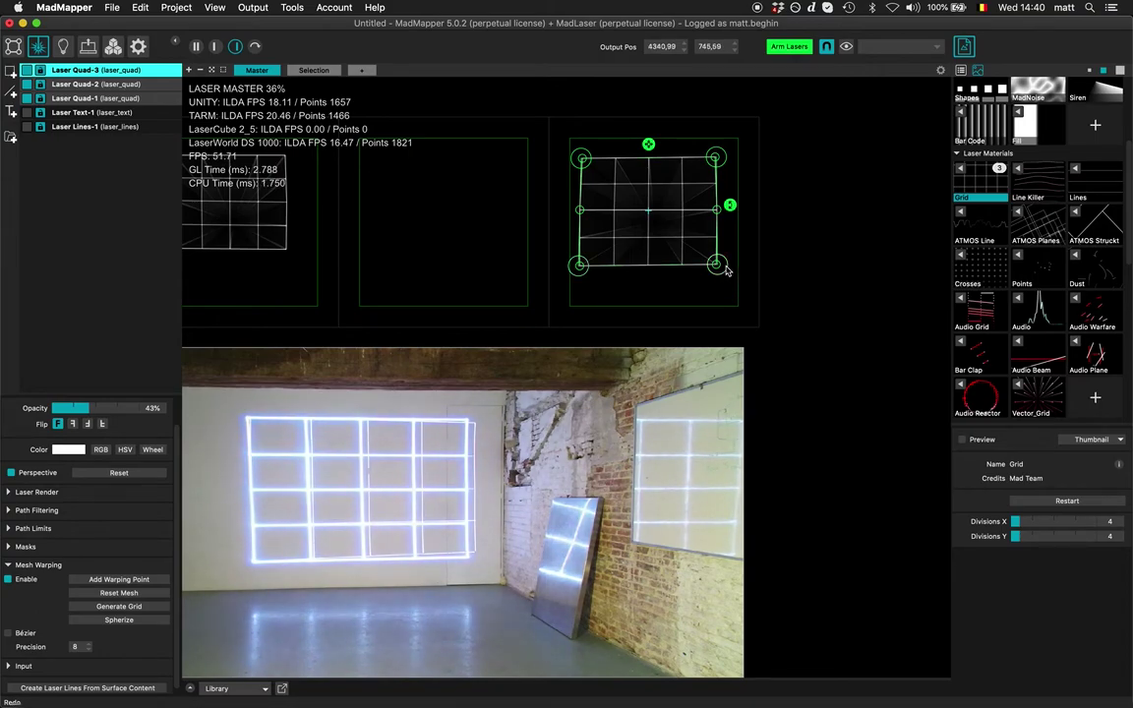
{"action": "left_click_drag", "start_coordinate": [717, 265], "coordinate": [720, 269]}
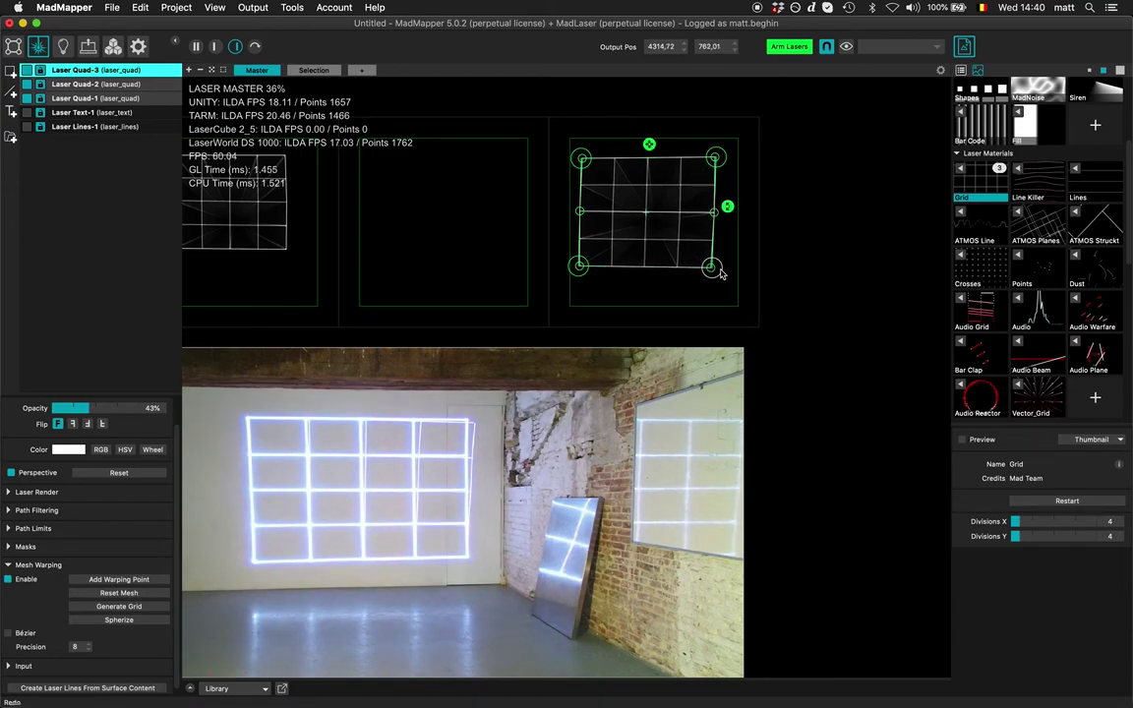
{"action": "left_click_drag", "start_coordinate": [720, 160], "coordinate": [717, 157]}
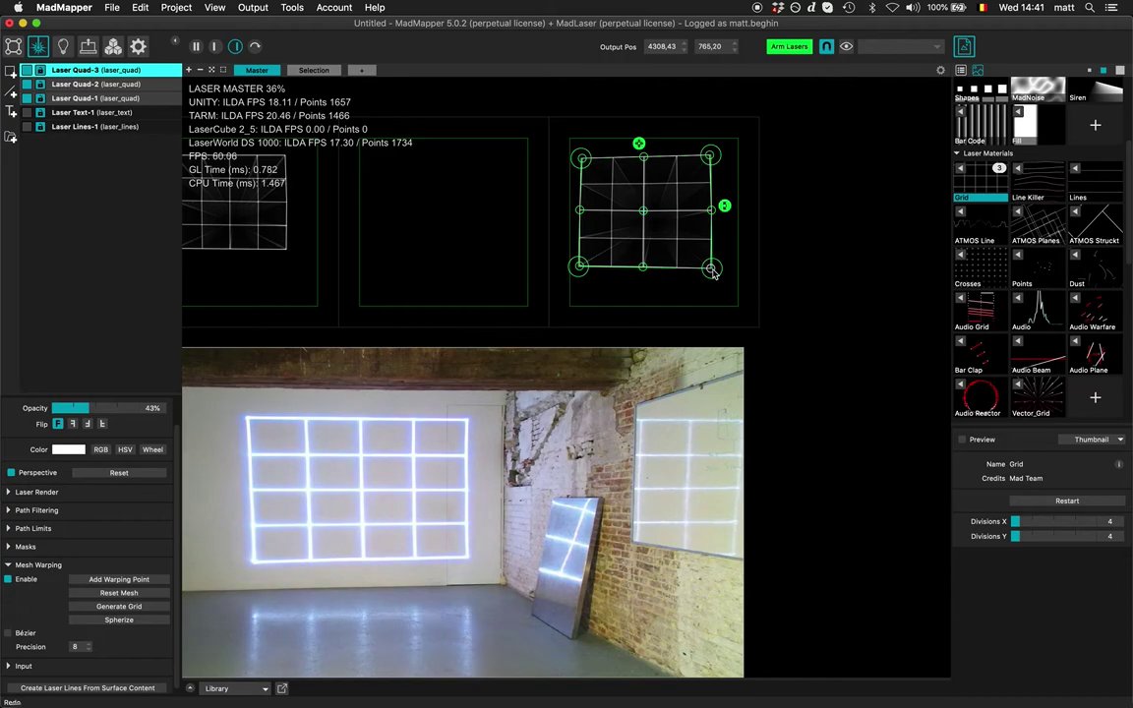
Add a middle column of warping points to the second laser's quad and nudge its bottom midpoint up to about 1970.35, 668.56.
{"action": "scroll", "coordinate": [714, 273], "scroll_direction": "up", "scroll_amount": 4}
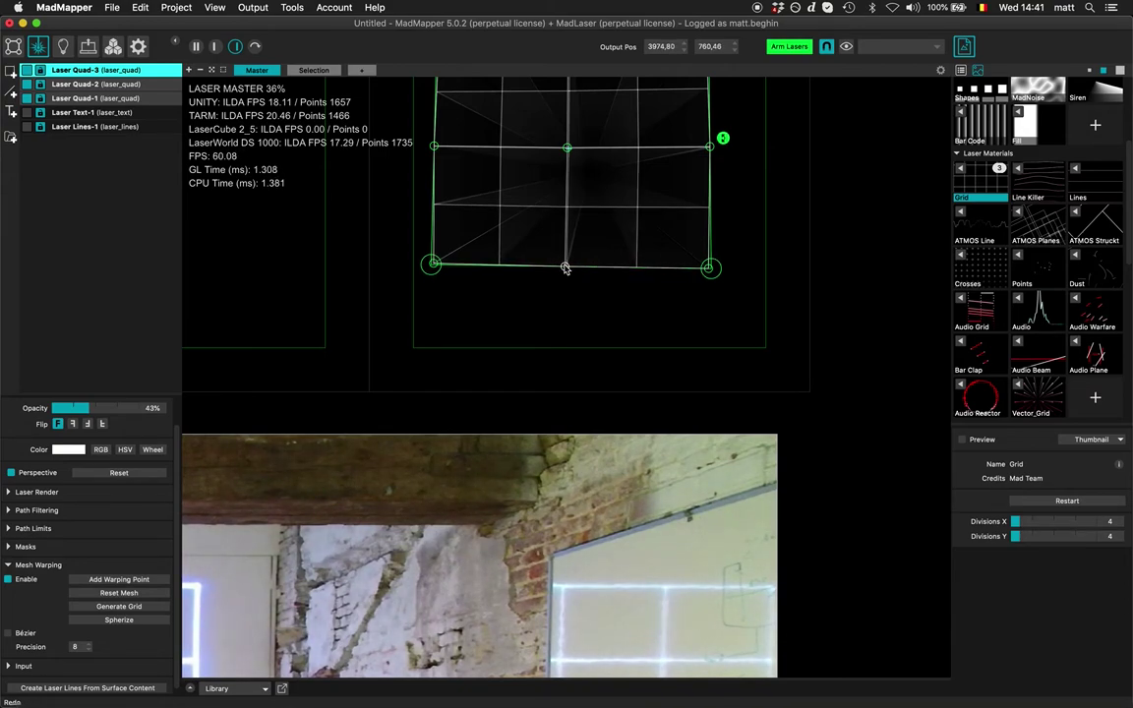
{"action": "scroll", "coordinate": [536, 253], "scroll_direction": "left", "scroll_amount": 11}
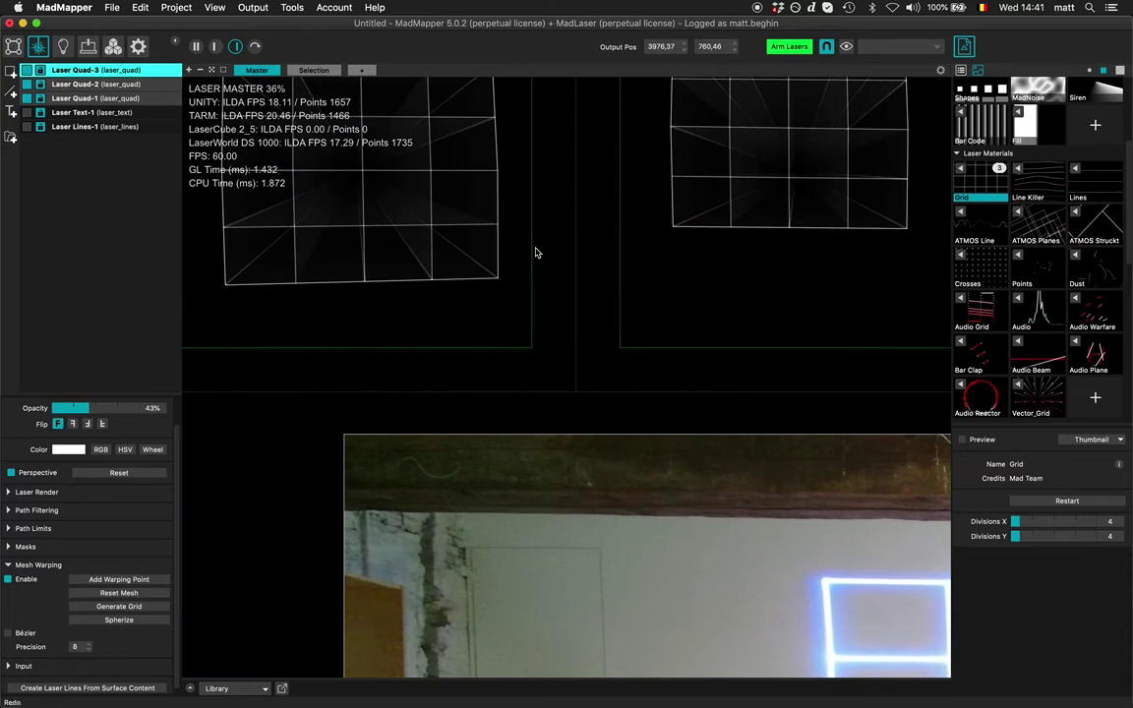
{"action": "scroll", "coordinate": [536, 253], "scroll_direction": "right", "scroll_amount": 3}
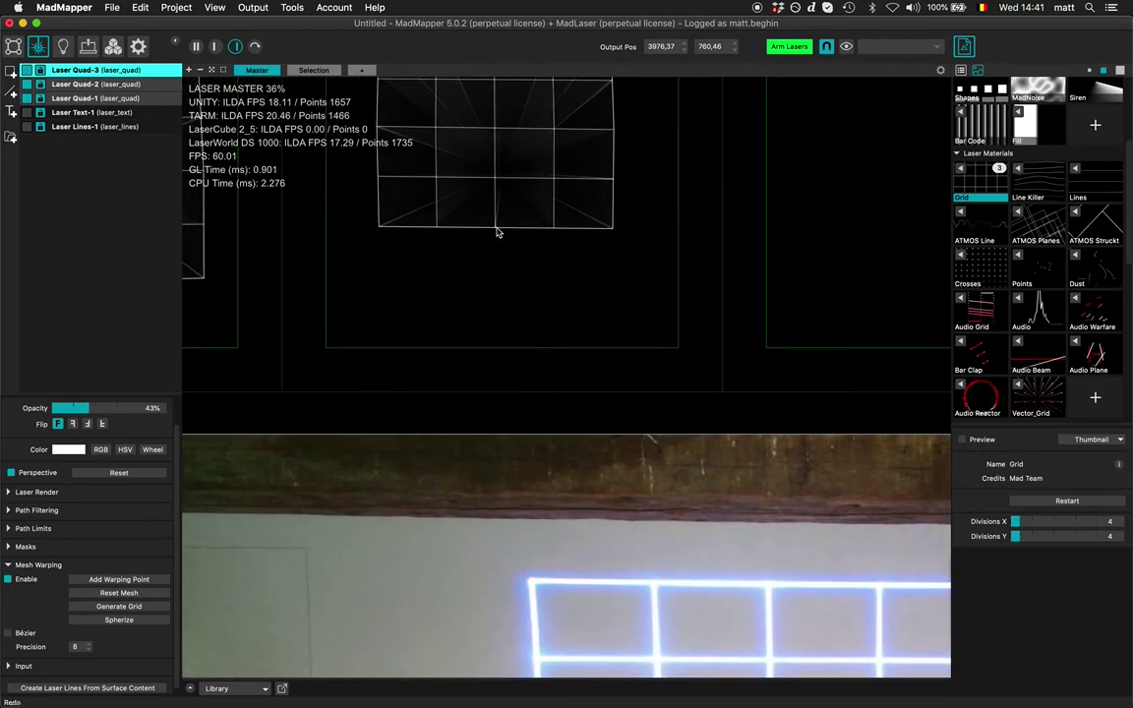
{"action": "left_click", "coordinate": [498, 232]}
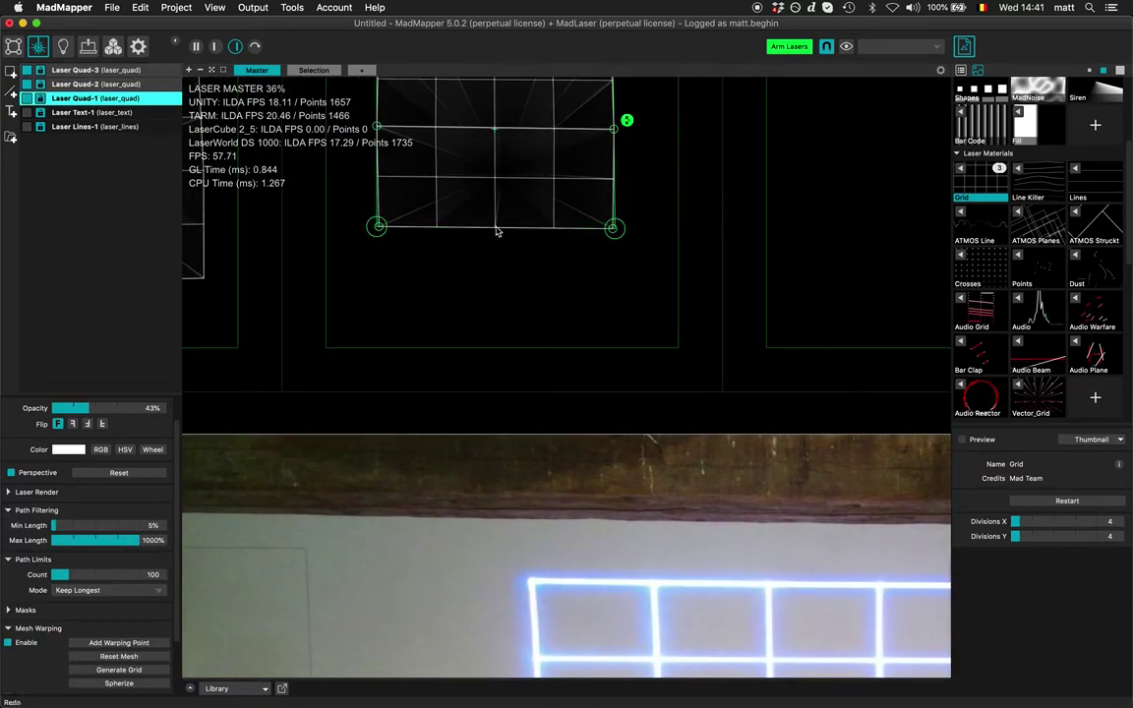
{"action": "double_click", "coordinate": [496, 231]}
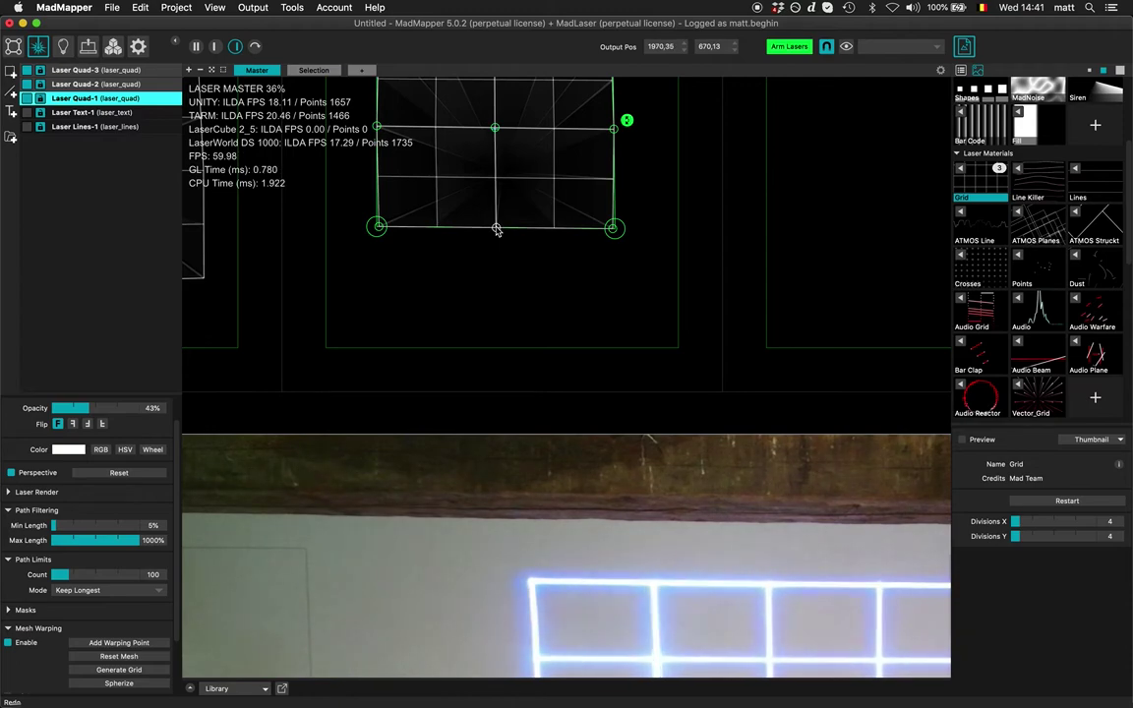
{"action": "key", "text": "Up"}
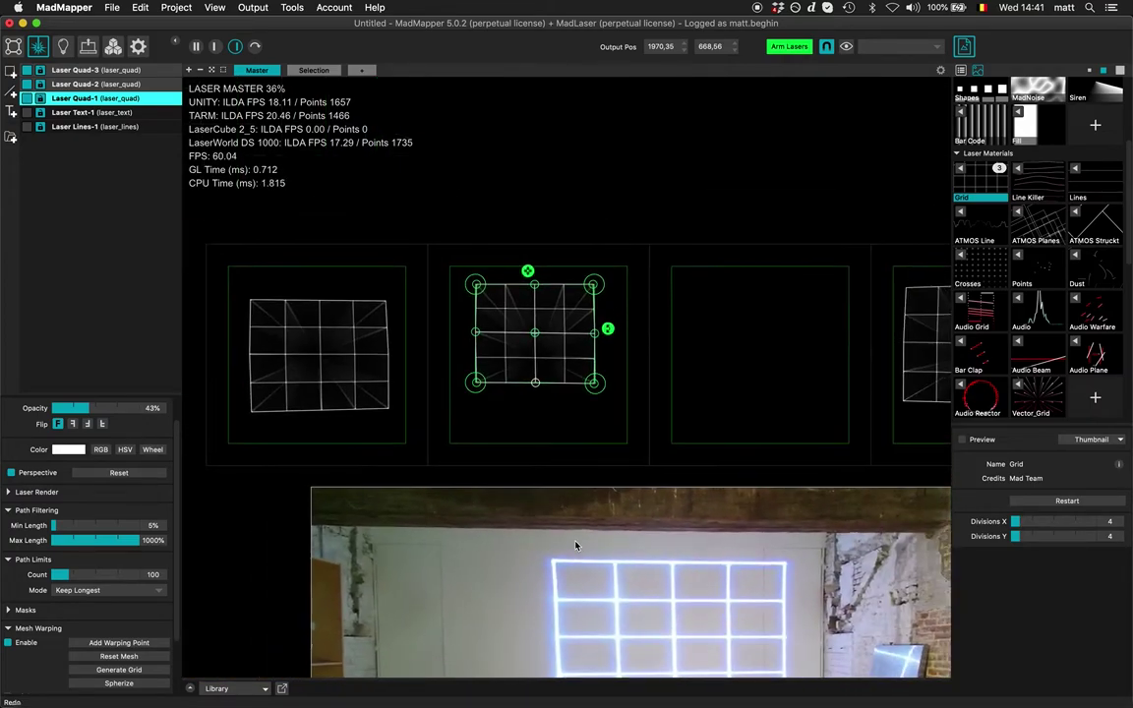
Rename the second laser's quad TARM and the first laser's quad UNITY.
{"action": "scroll", "coordinate": [576, 546], "scroll_direction": "down", "scroll_amount": 5}
{"action": "scroll", "coordinate": [576, 546], "scroll_direction": "down", "scroll_amount": 5}
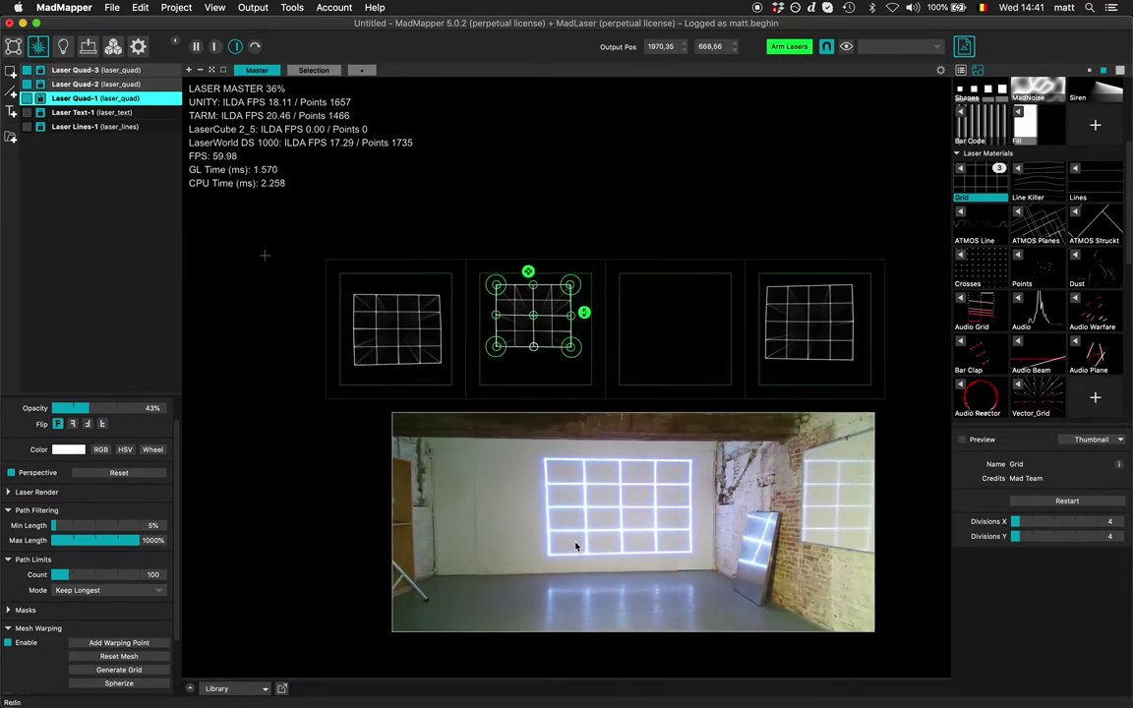
{"action": "double_click", "coordinate": [62, 98]}
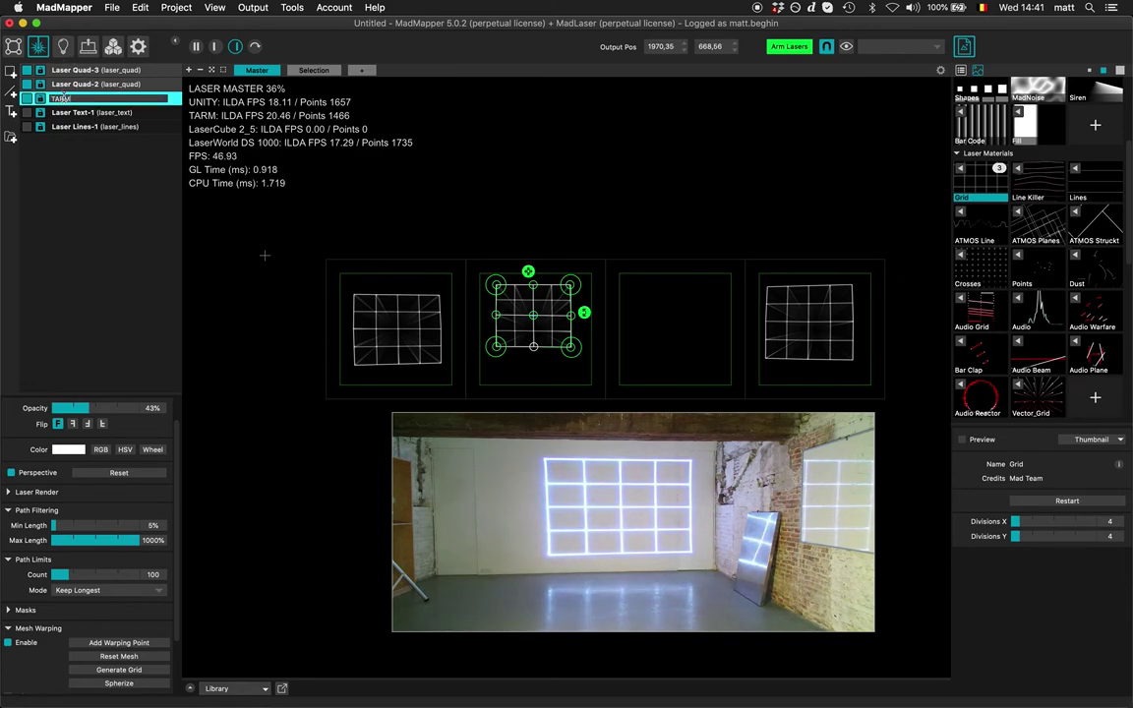
{"action": "key", "text": "Return"}
{"action": "left_click", "coordinate": [79, 86]}
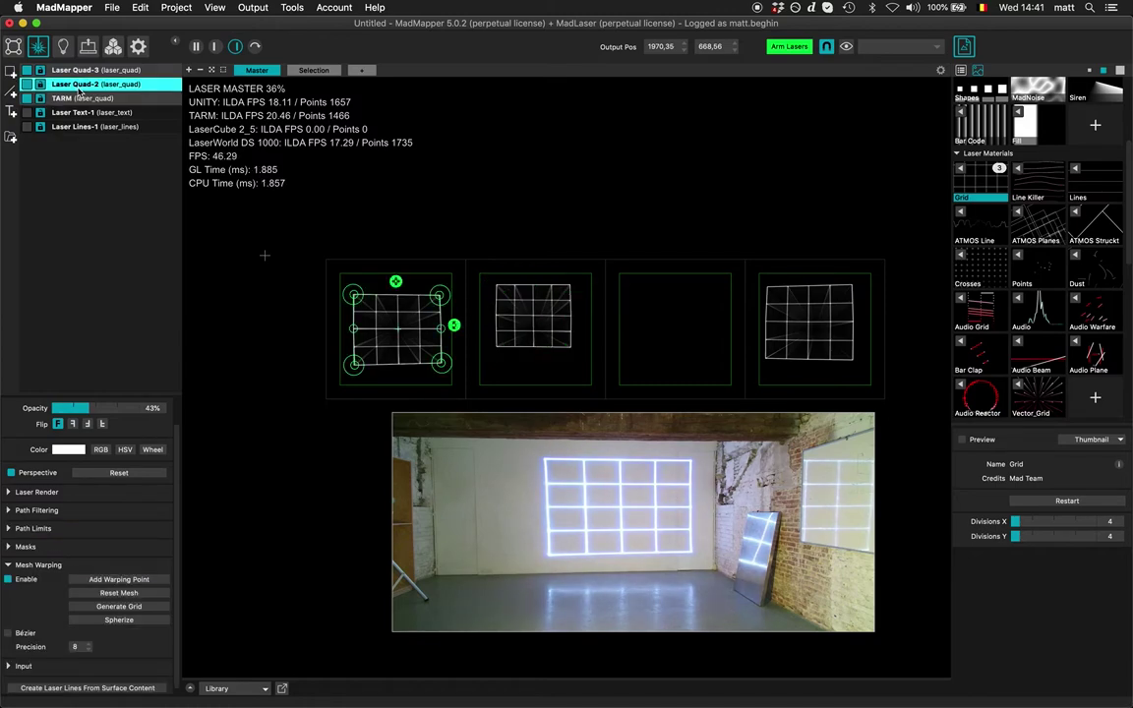
{"action": "type", "text": "UNITY"}
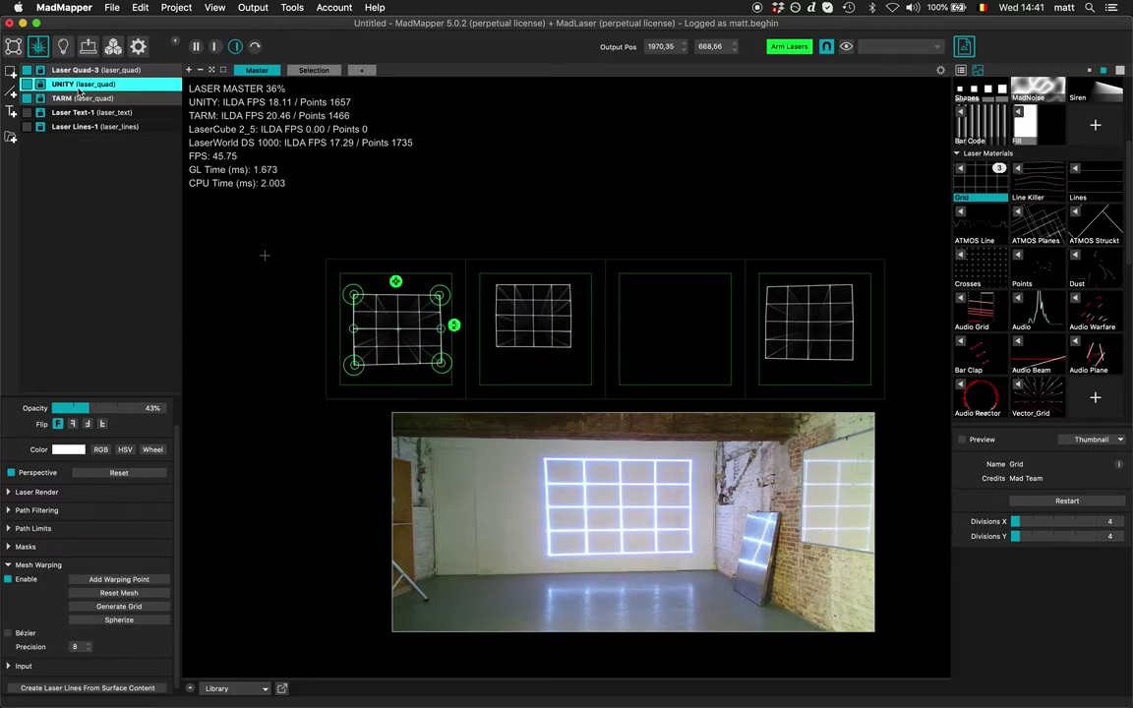
Lower the UNITY quad's opacity to about 24%, and rename the fourth laser's quad DS1000 with an opacity of 29%.
{"action": "left_click", "coordinate": [73, 408]}
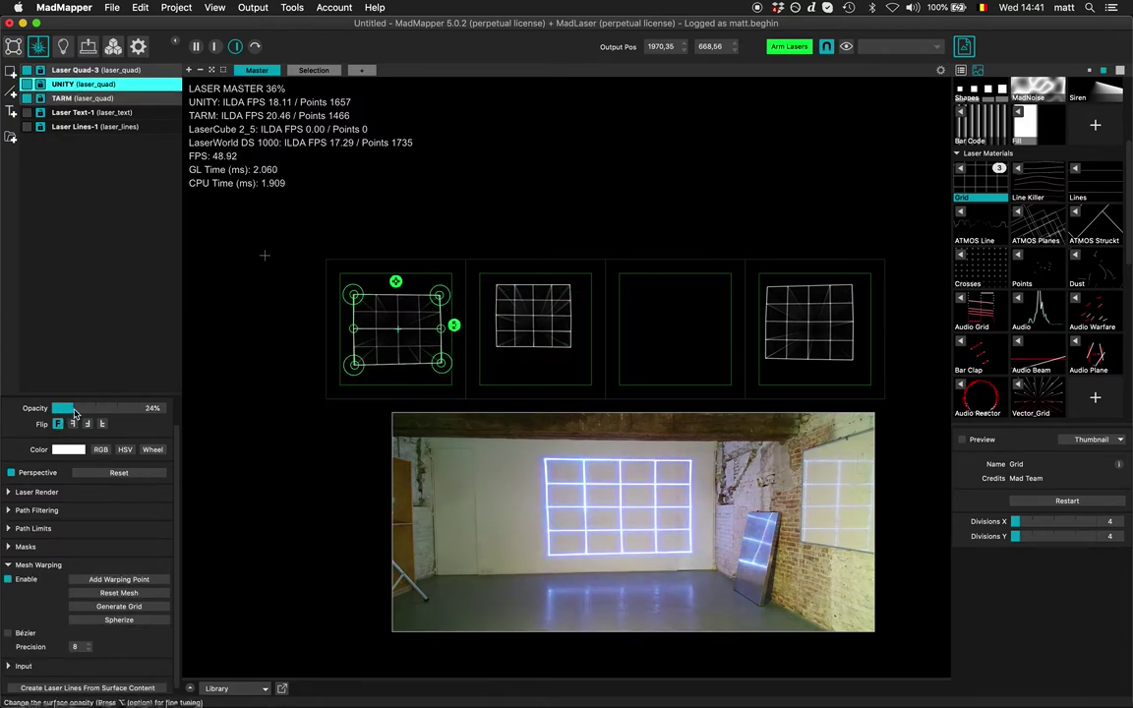
{"action": "left_click", "coordinate": [95, 72]}
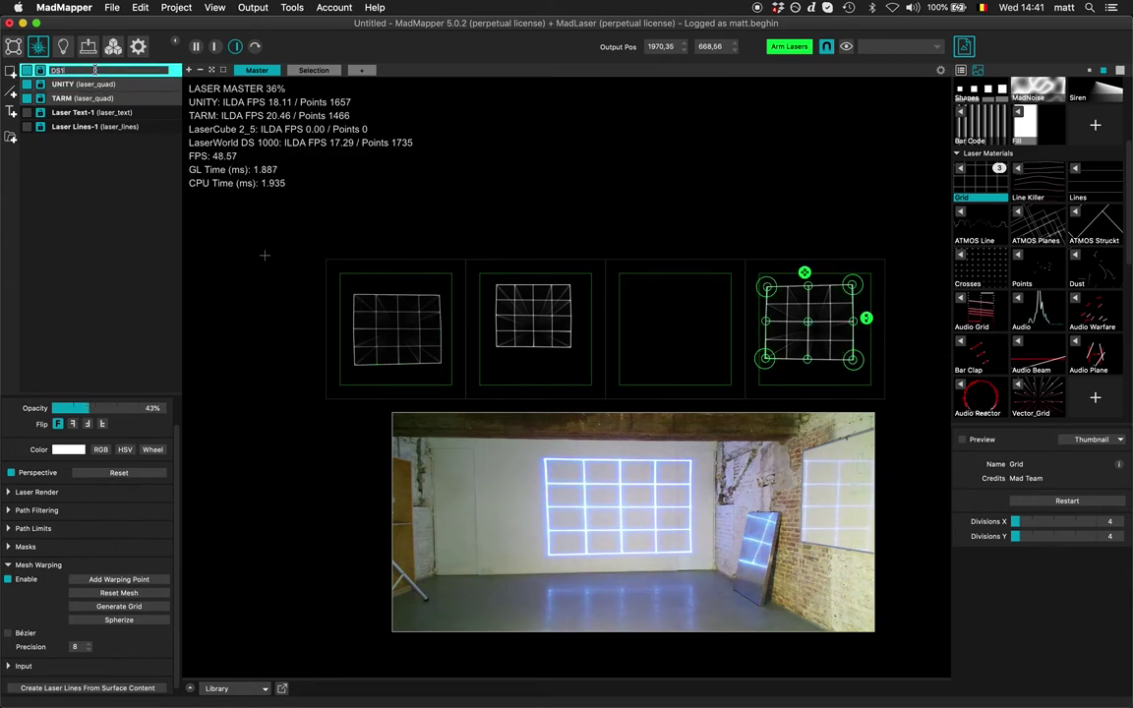
{"action": "mouse_move", "coordinate": [94, 411]}
{"action": "left_mouse_down"}
{"action": "mouse_move", "coordinate": [152, 411]}
{"action": "mouse_move", "coordinate": [83, 415]}
{"action": "left_mouse_up"}
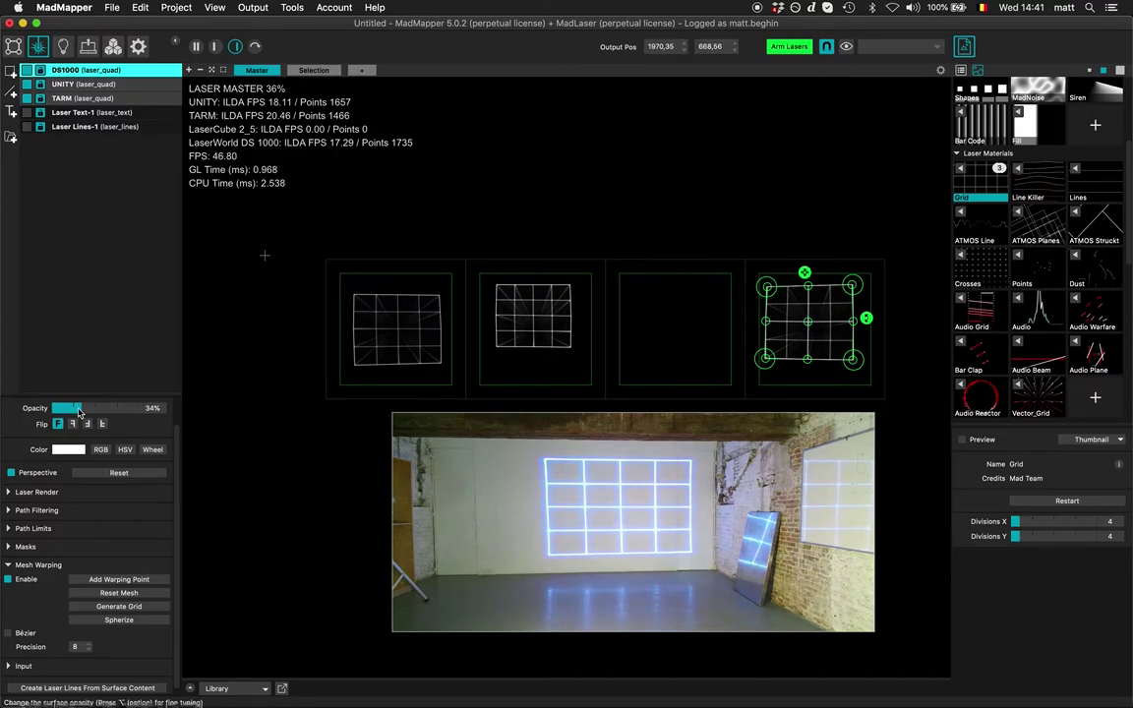
{"action": "left_click_drag", "start_coordinate": [79, 411], "coordinate": [75, 411]}
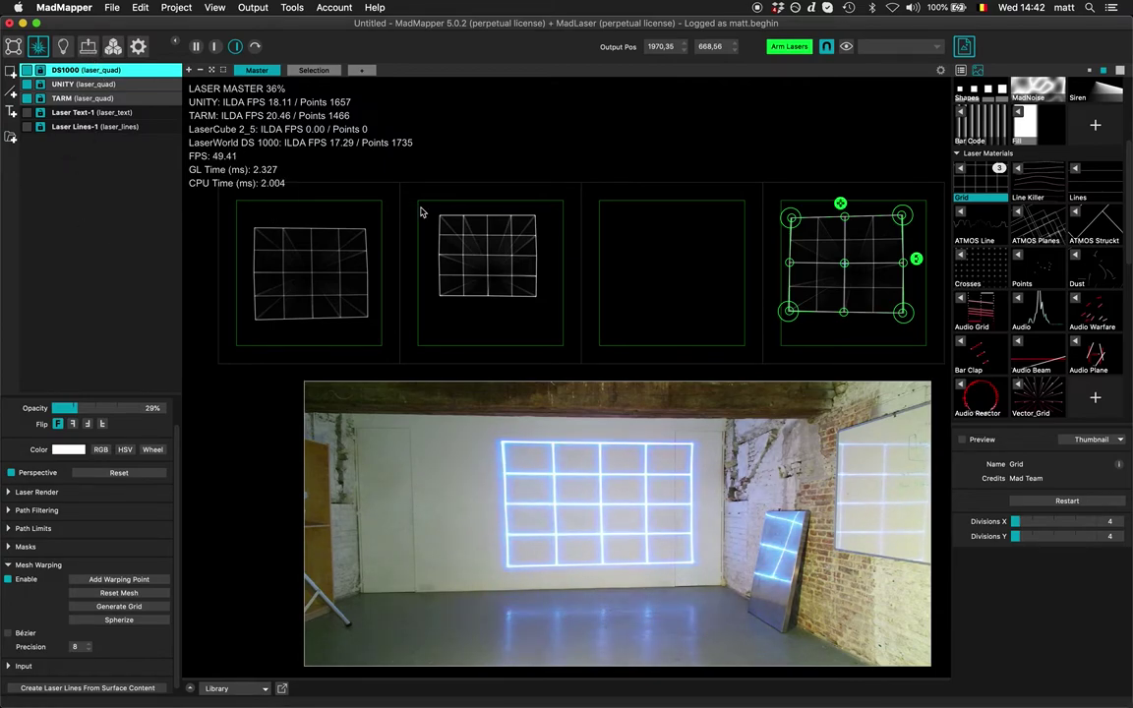
Add a new laser output and place it above the row of existing laser outputs.
{"action": "scroll", "coordinate": [421, 212], "scroll_direction": "down", "scroll_amount": 5}
{"action": "left_click", "coordinate": [88, 46]}
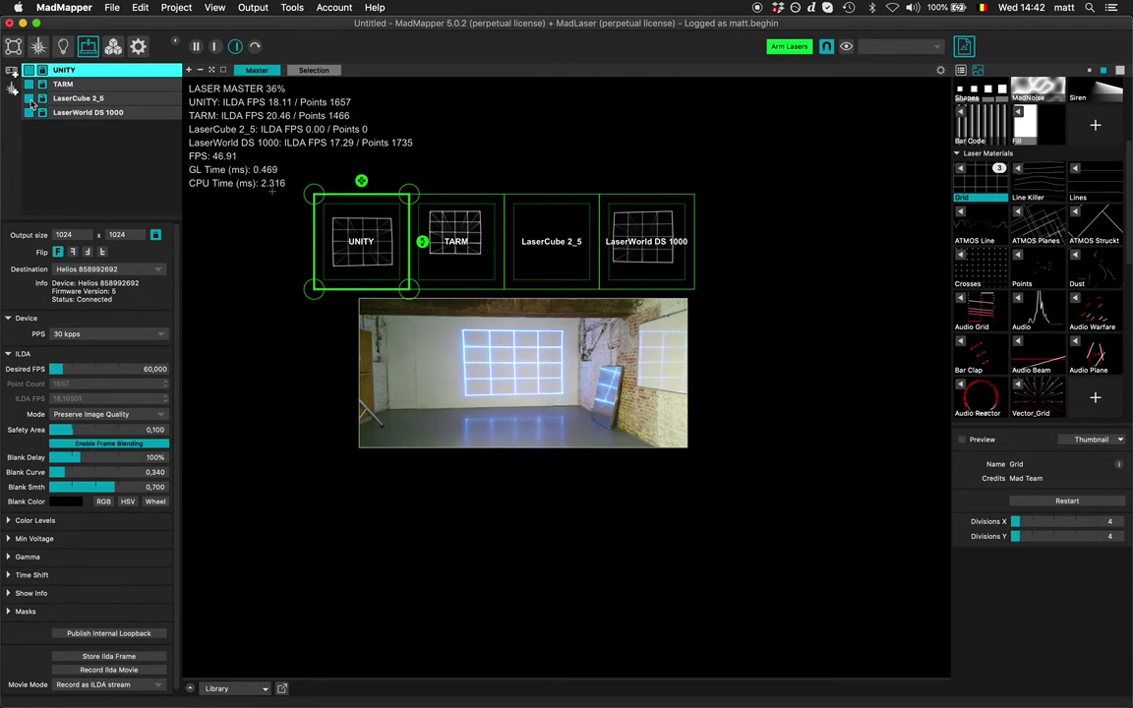
{"action": "left_click", "coordinate": [12, 86]}
{"action": "left_click_drag", "start_coordinate": [372, 249], "coordinate": [503, 160]}
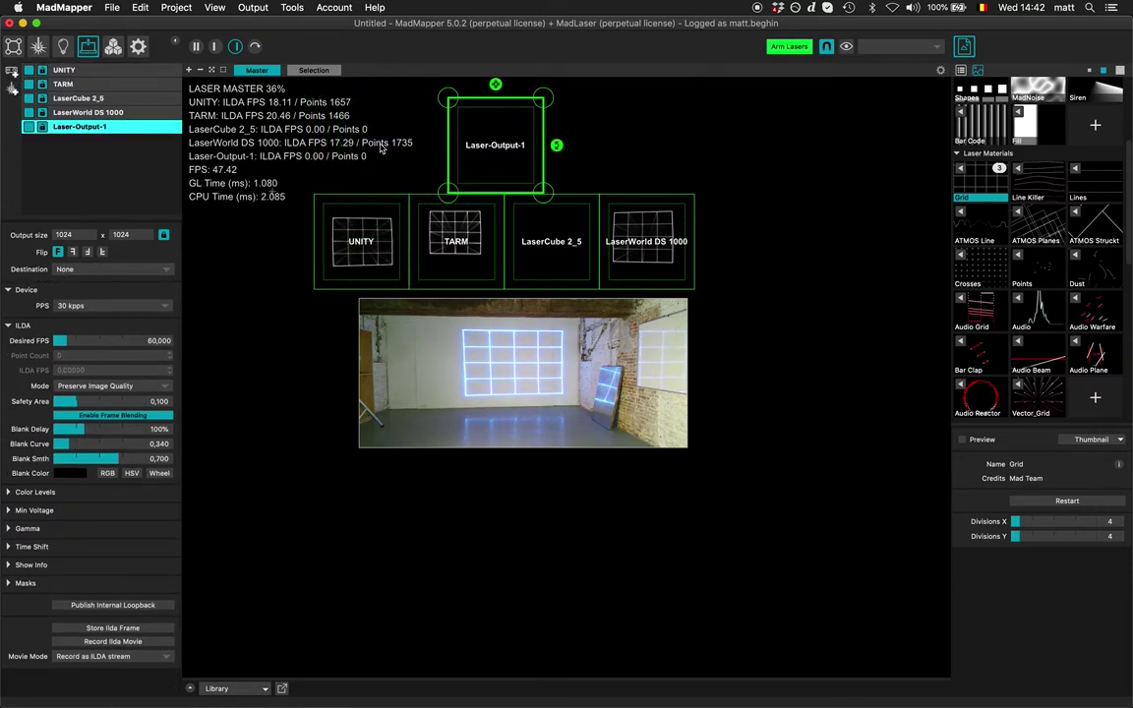
Rename the new laser output COMPOSITION.
{"action": "left_click", "coordinate": [98, 129]}
{"action": "type", "text": "COMPO"}
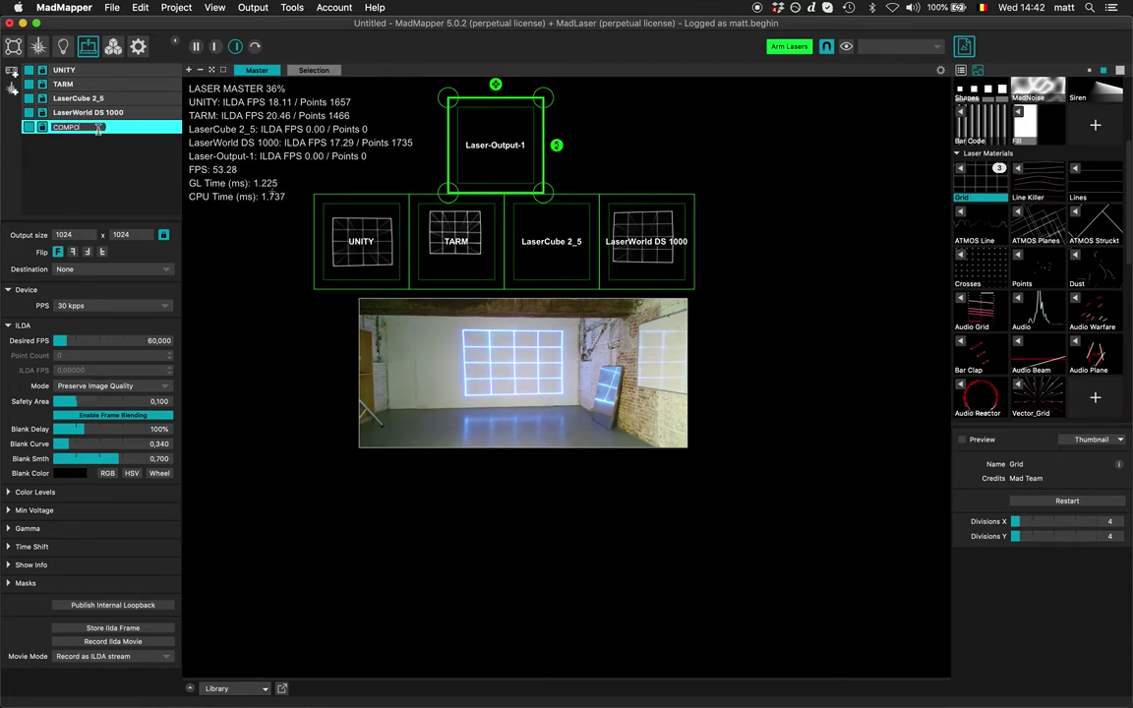
{"action": "type", "text": "SITION"}
{"action": "key", "text": "Return"}
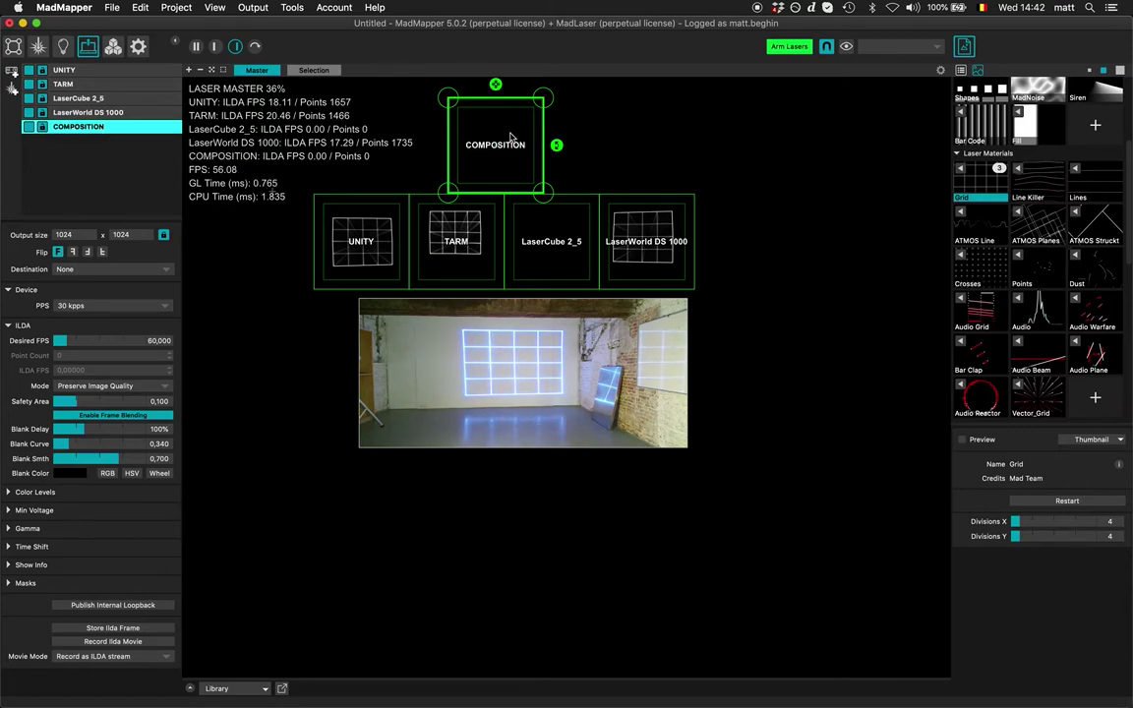
Set the COMPOSITION output's safety area to 0, keep its destination at None and publish its internal loopback with dispatch count 3.
{"action": "left_click_drag", "start_coordinate": [511, 137], "coordinate": [509, 132]}
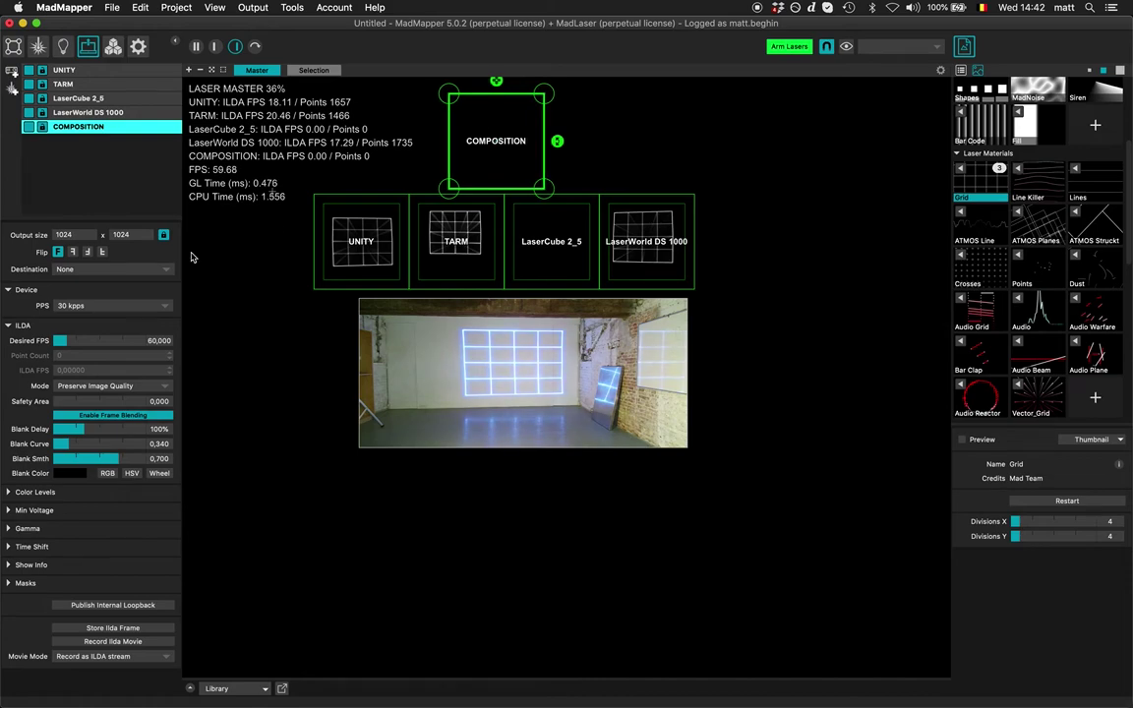
{"action": "left_click", "coordinate": [69, 270]}
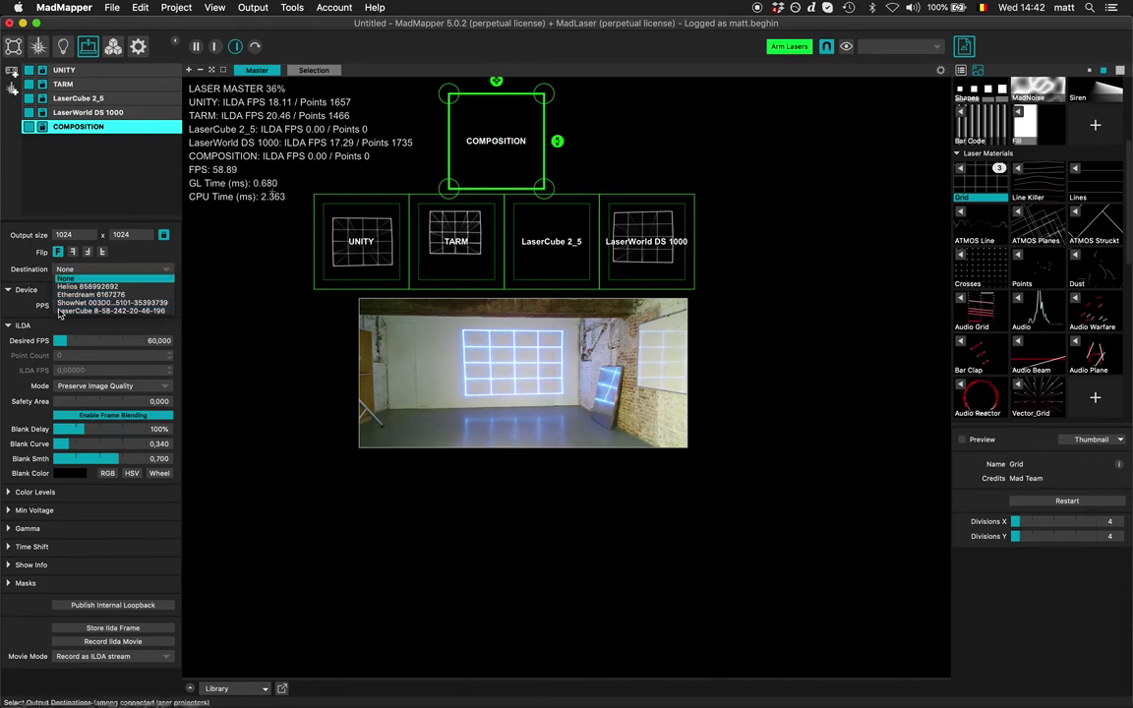
{"action": "left_click", "coordinate": [90, 278]}
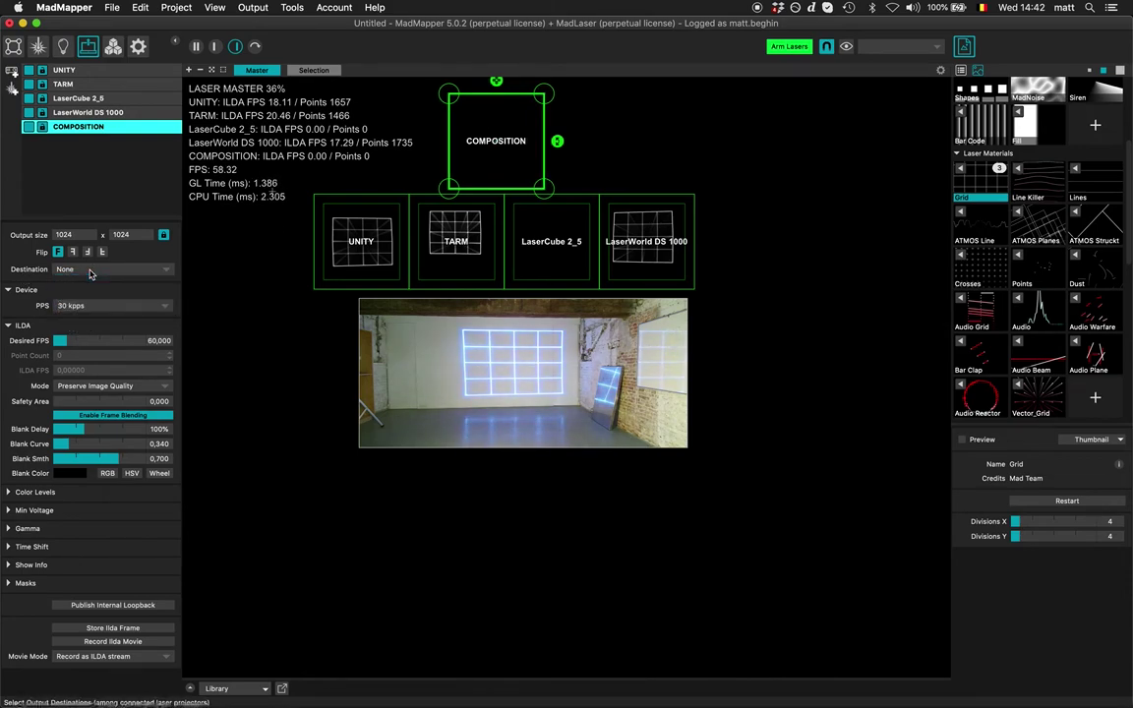
{"action": "left_click", "coordinate": [103, 606]}
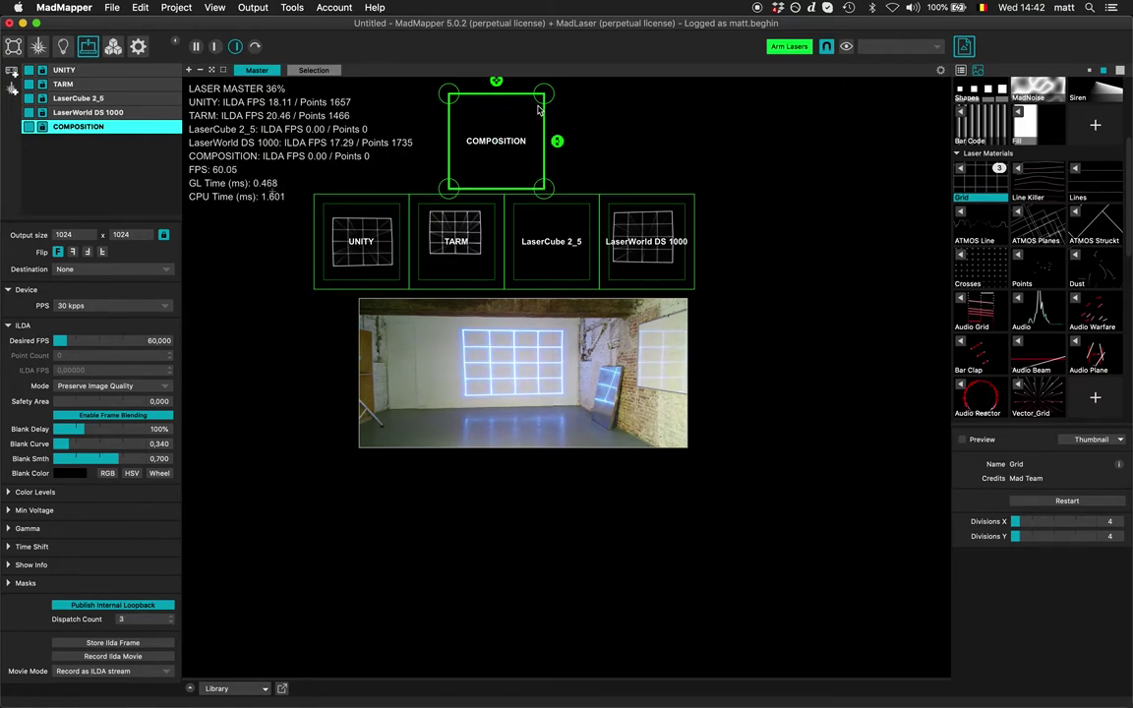
Turn on the Laser Text-1 surface and move it into the COMPOSITION output frame.
{"action": "left_click", "coordinate": [38, 47]}
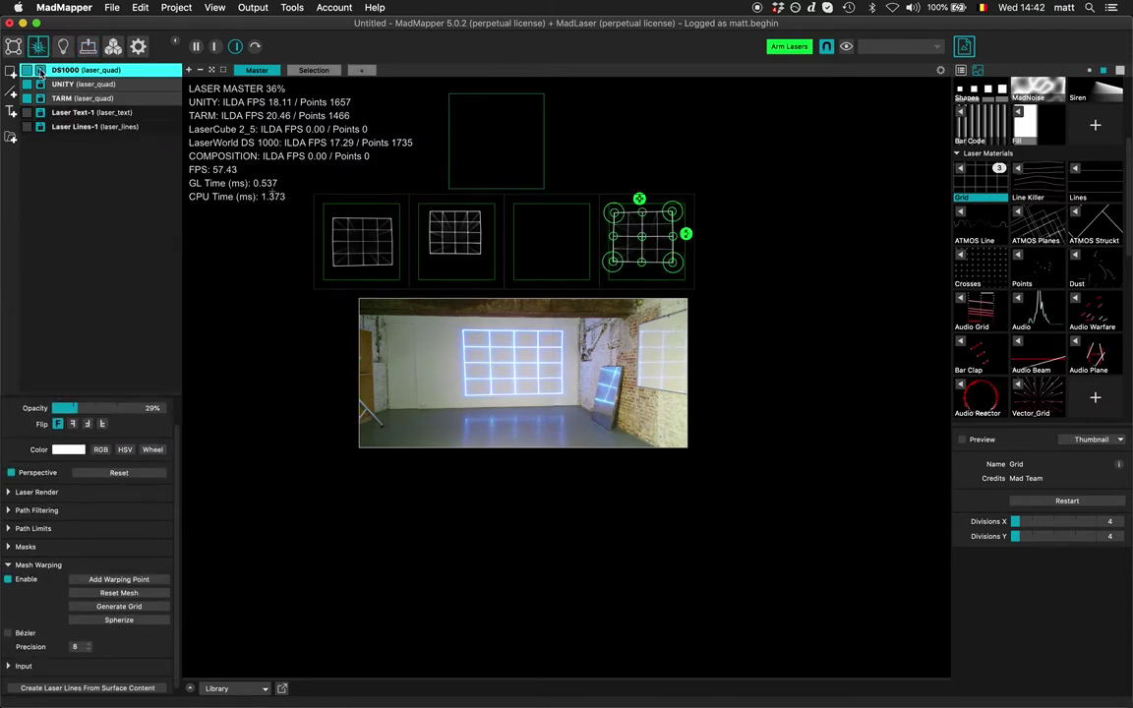
{"action": "left_click", "coordinate": [69, 114]}
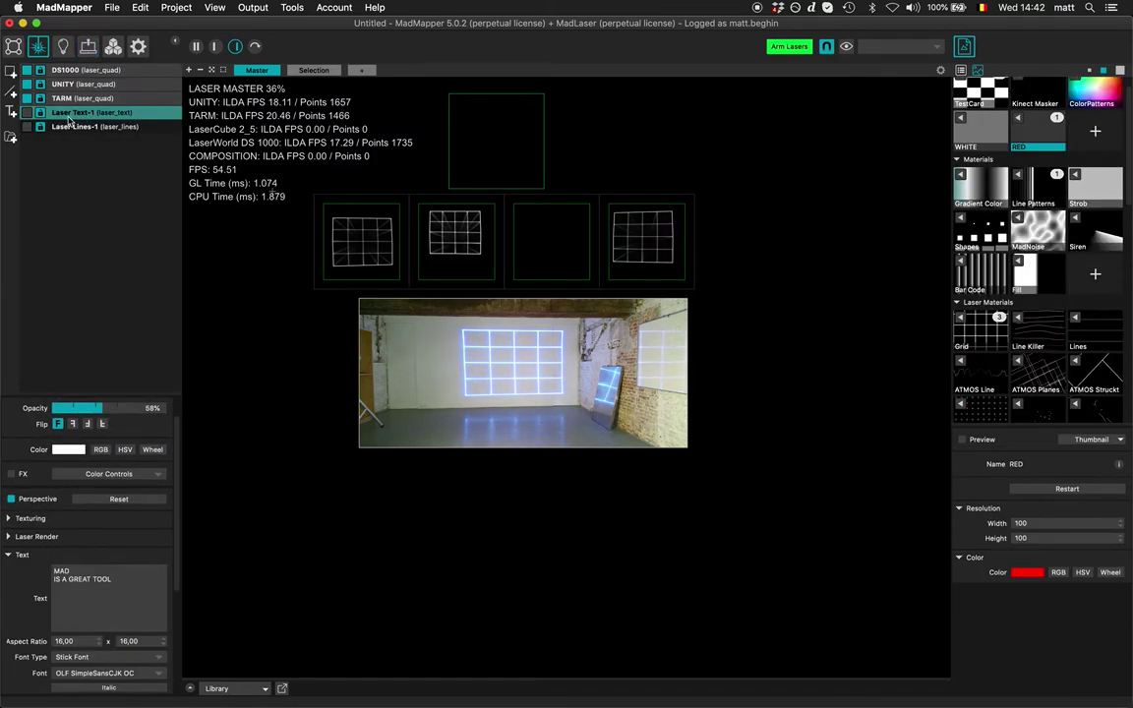
{"action": "left_click", "coordinate": [26, 113]}
{"action": "left_click_drag", "start_coordinate": [647, 233], "coordinate": [488, 123]}
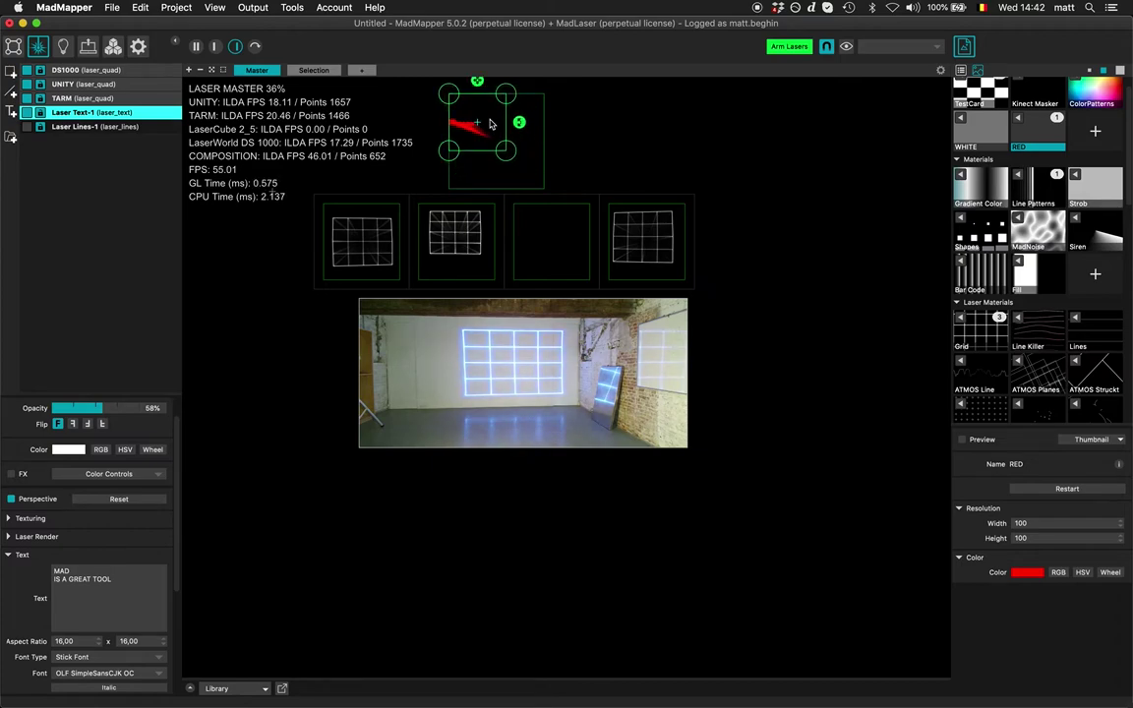
Disable perspective on Laser Text-1, enlarge it to fill the COMPOSITION frame and assign it the WHITE visual.
{"action": "left_click", "coordinate": [11, 498]}
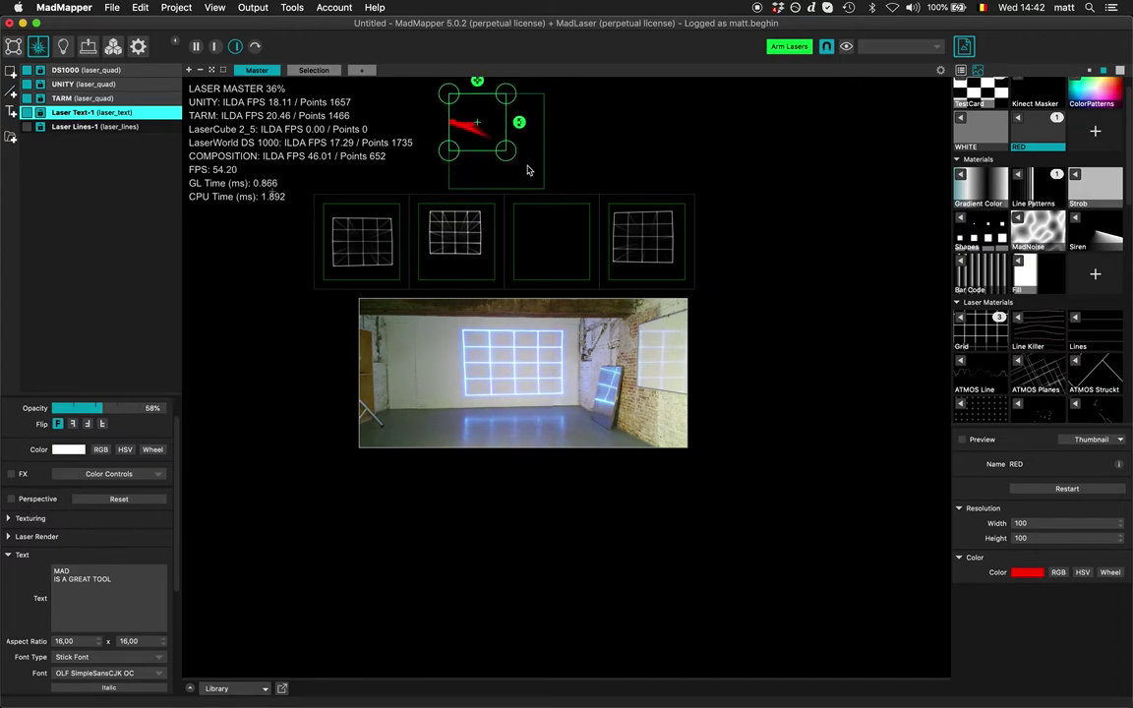
{"action": "left_click_drag", "start_coordinate": [506, 149], "coordinate": [544, 189]}
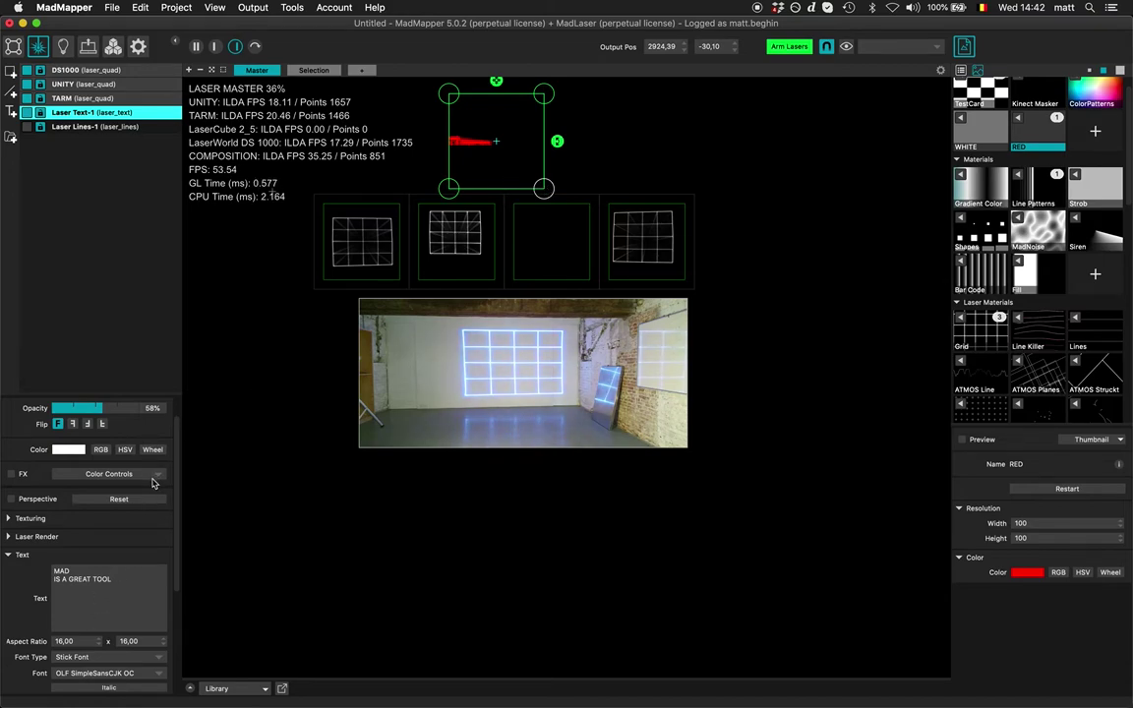
{"action": "left_click", "coordinate": [959, 131]}
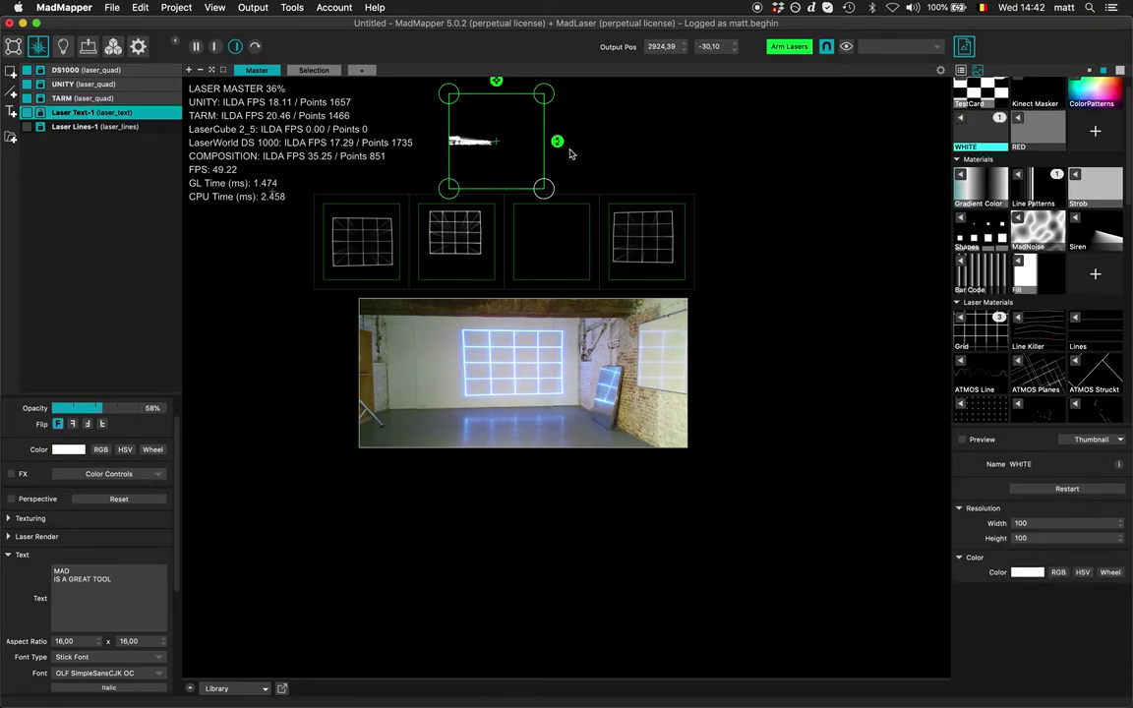
Turn off the laser beam preview in the preview settings.
{"action": "scroll", "coordinate": [481, 144], "scroll_direction": "up", "scroll_amount": 5}
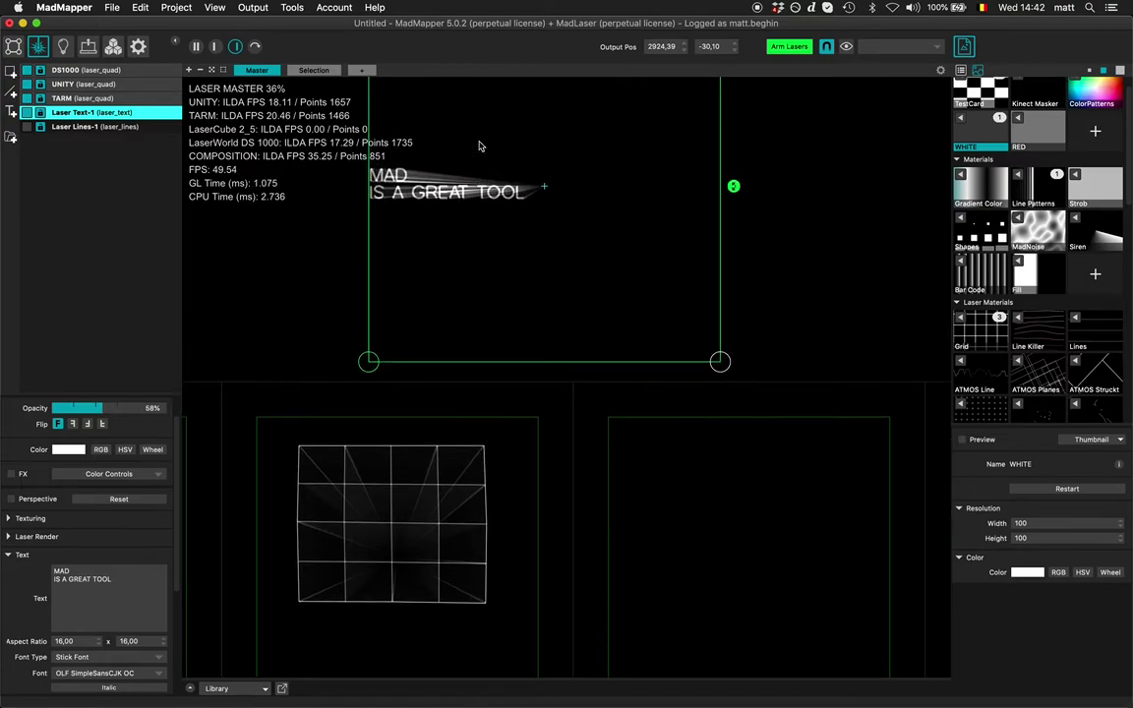
{"action": "left_click", "coordinate": [940, 73]}
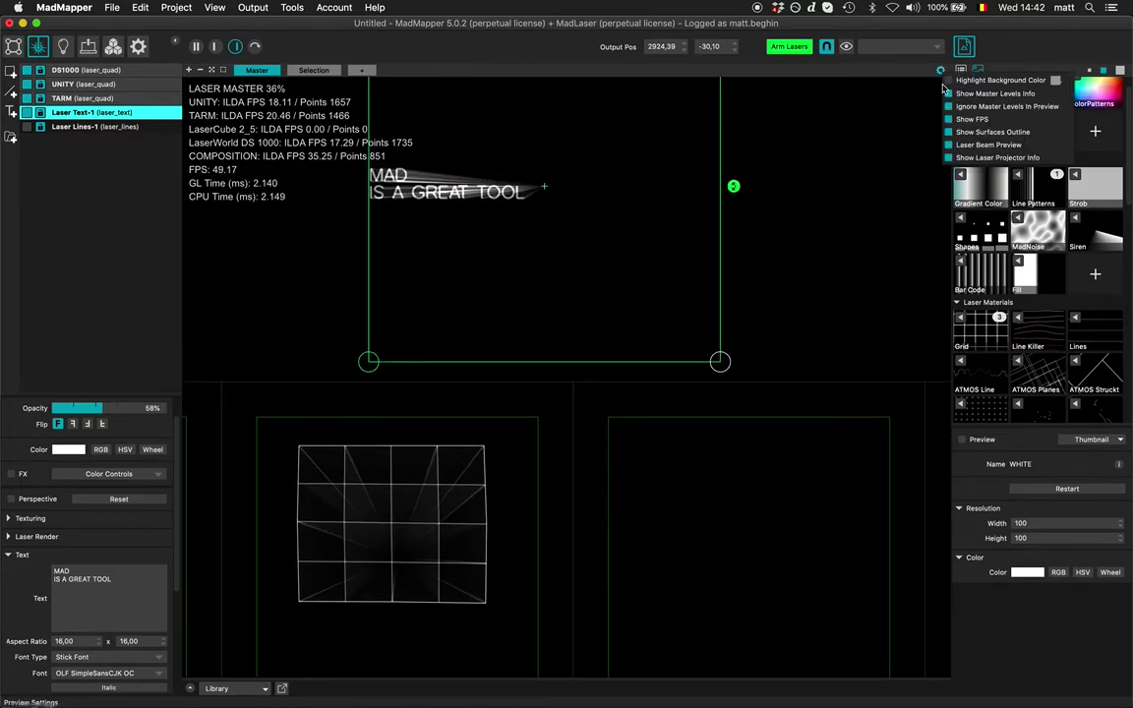
{"action": "left_click", "coordinate": [950, 146]}
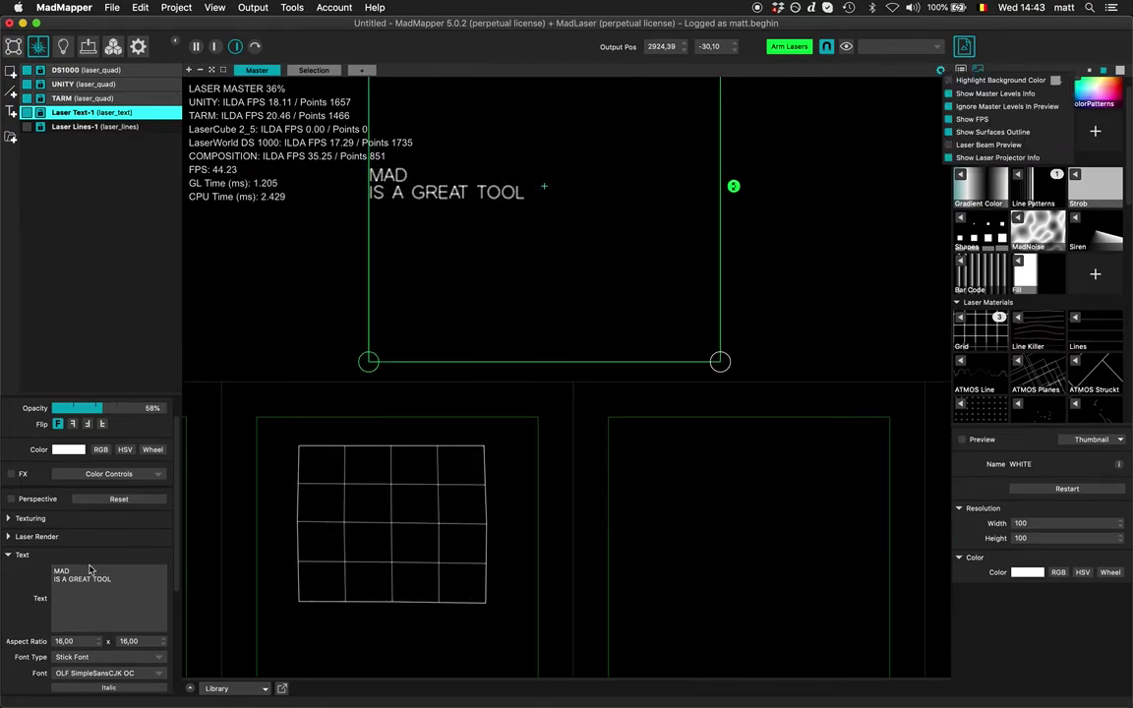
Make the font size of Laser Text-1 adjust automatically to fit its frame.
{"action": "left_click", "coordinate": [110, 606]}
{"action": "scroll", "coordinate": [88, 612], "scroll_direction": "down", "scroll_amount": 5}
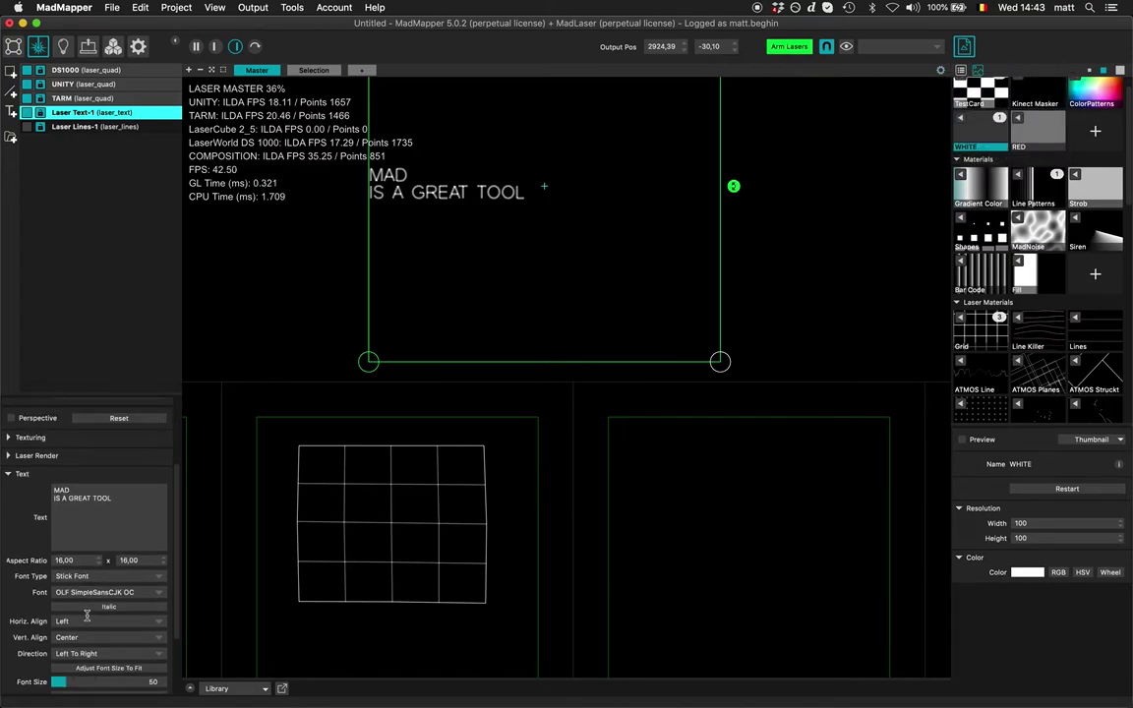
{"action": "left_click", "coordinate": [102, 602]}
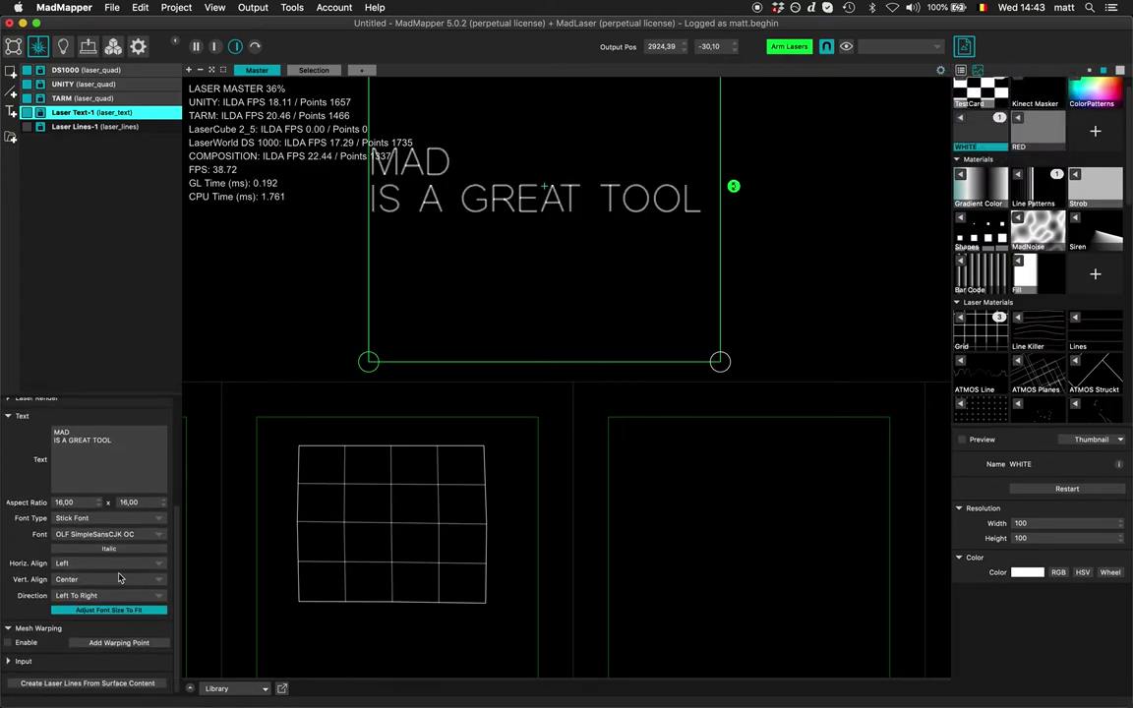
Put TOOL on its own line and change the first line of the laser text to MADMAPPER.
{"action": "left_click", "coordinate": [95, 441]}
{"action": "key", "text": "Return"}
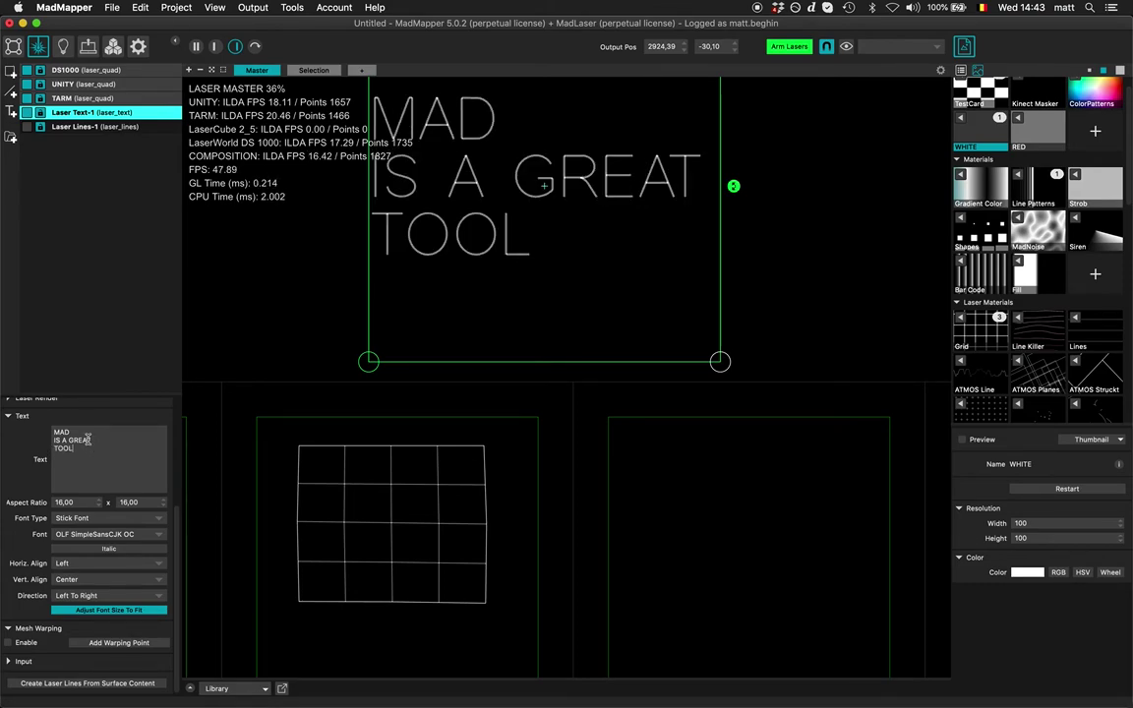
{"action": "type", "text": "MADMMAPER"}
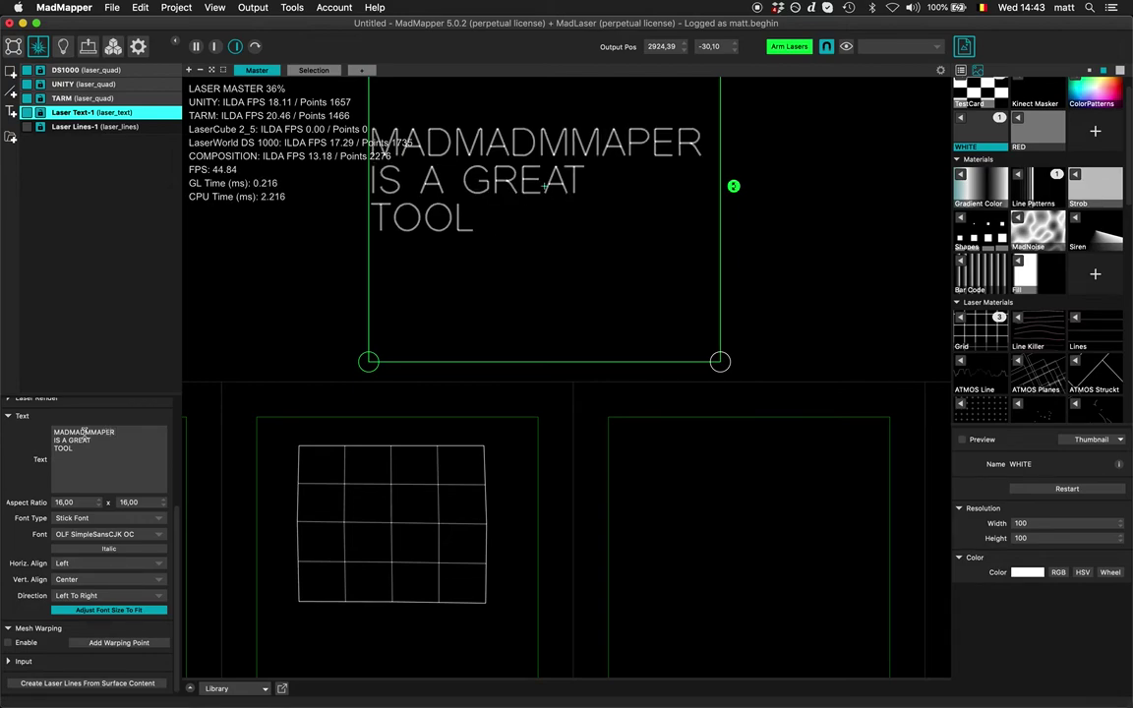
{"action": "left_click", "coordinate": [84, 433]}
{"action": "key", "text": "BackSpace"}
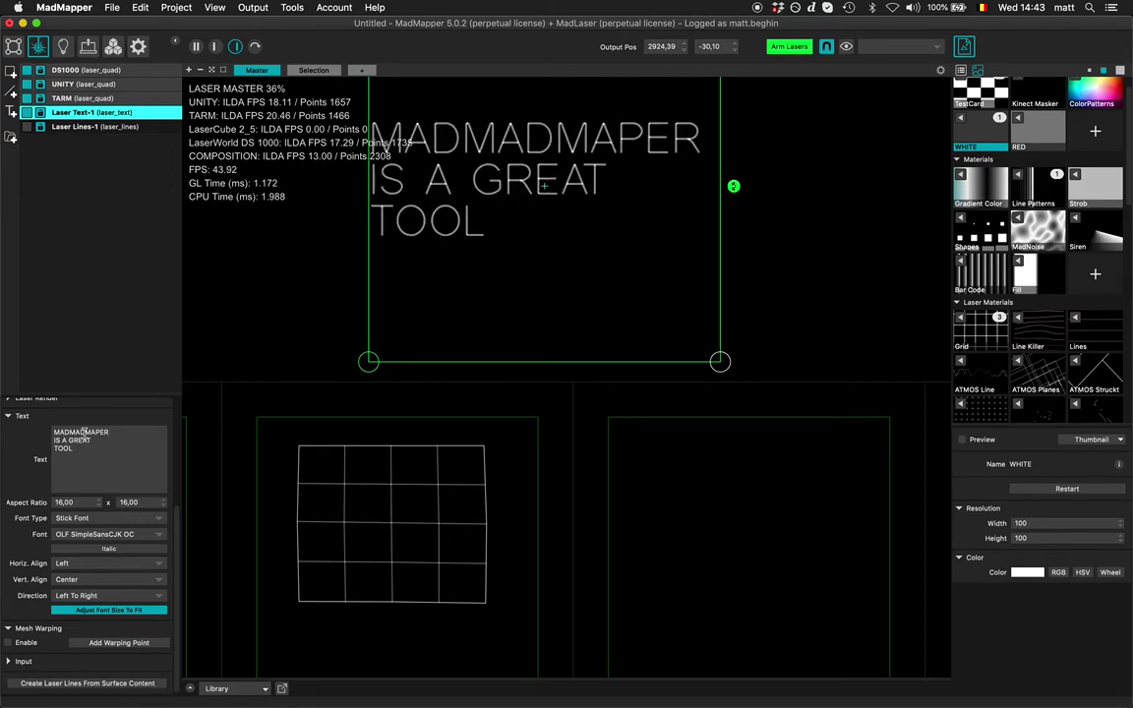
{"action": "key", "text": "BackSpace"}
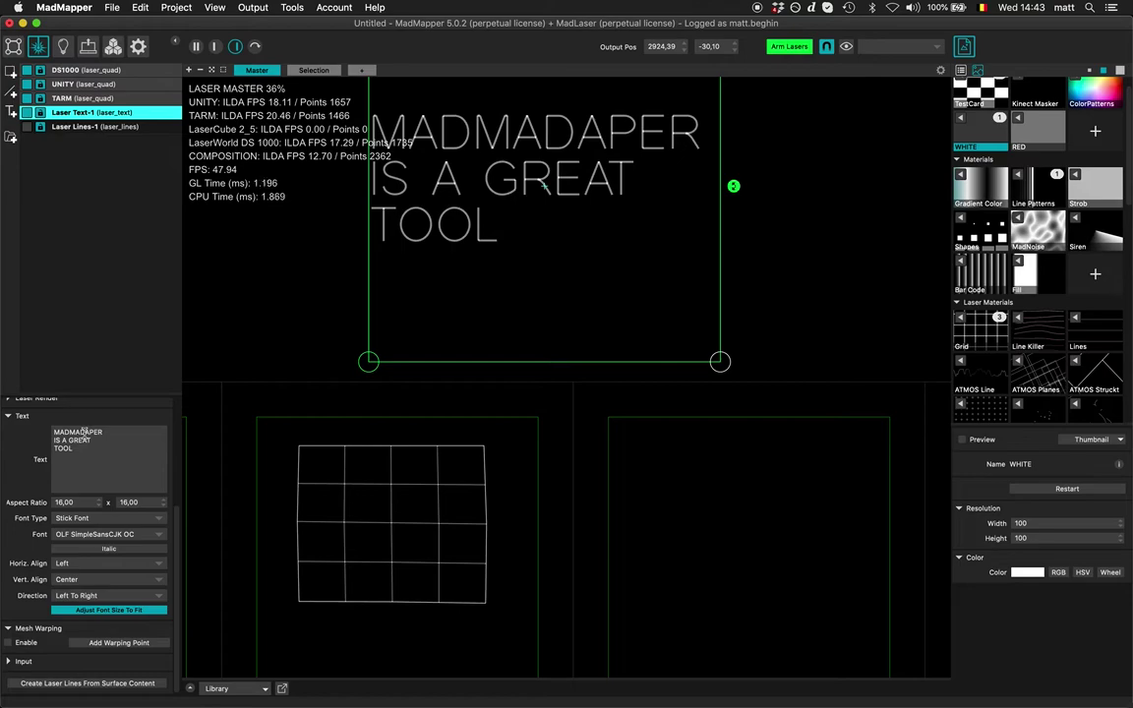
{"action": "key", "text": "BackSpace"}
{"action": "key", "text": "BackSpace"}
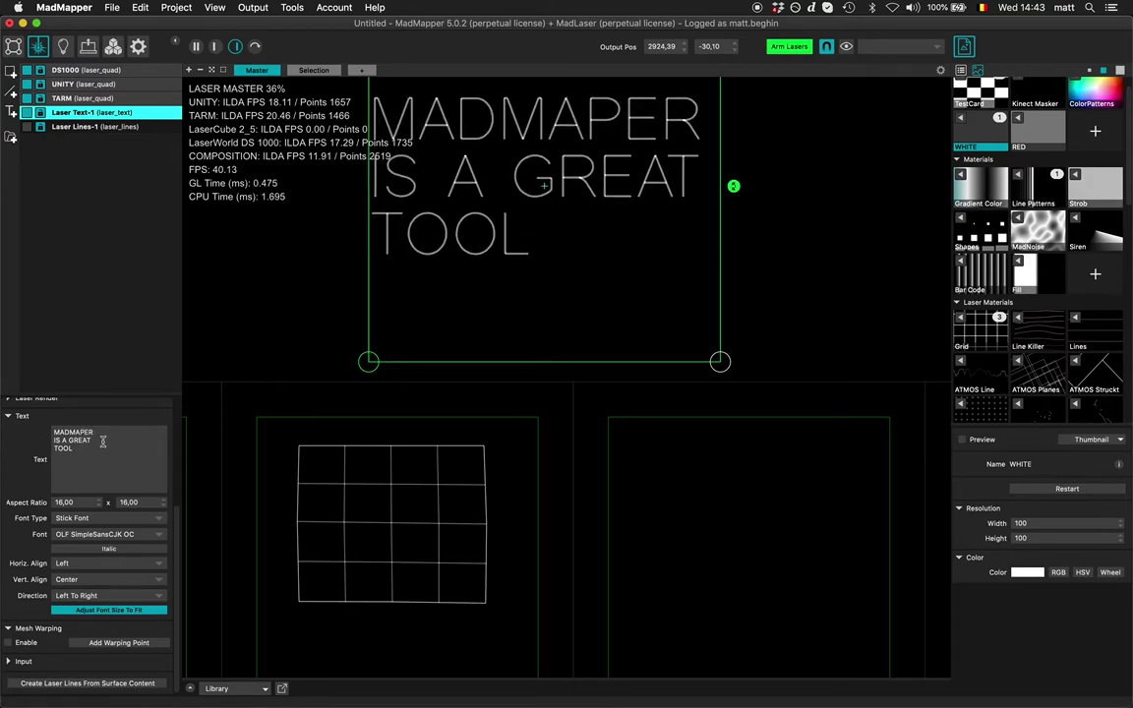
{"action": "type", "text": "P"}
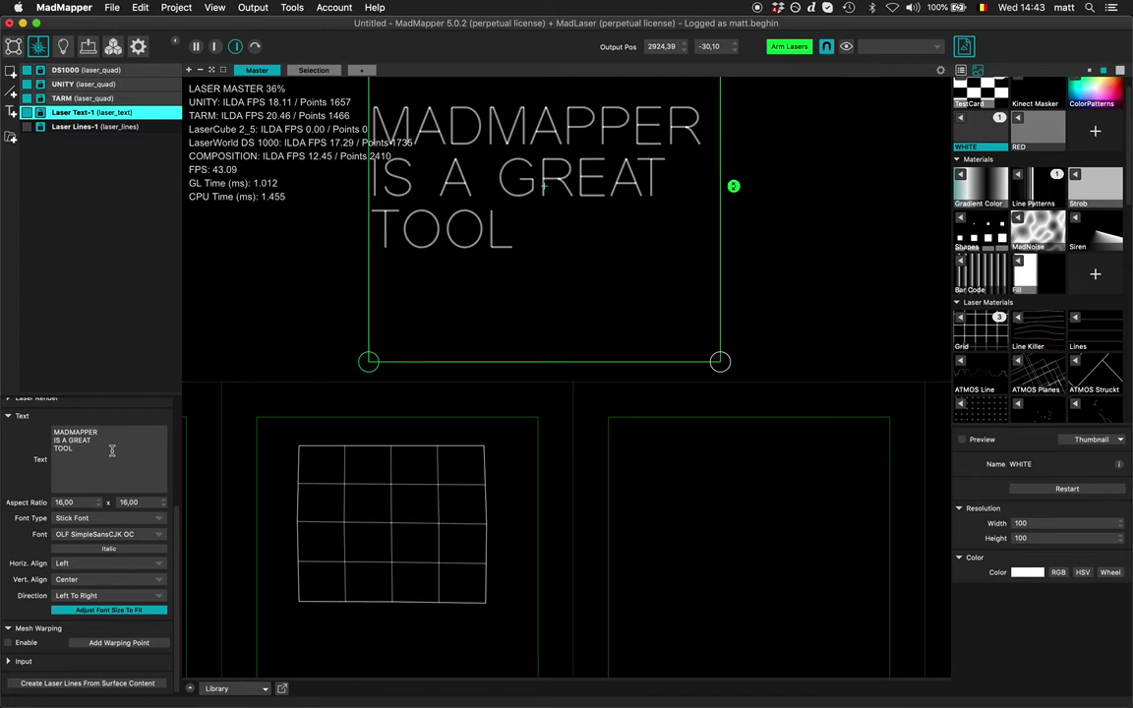
Replace the lines below MADMAPPER with the single line DISPATCHING.
{"action": "key", "text": "shift+Down"}
{"action": "key", "text": "shift+Down"}
{"action": "type", "text": "D"}
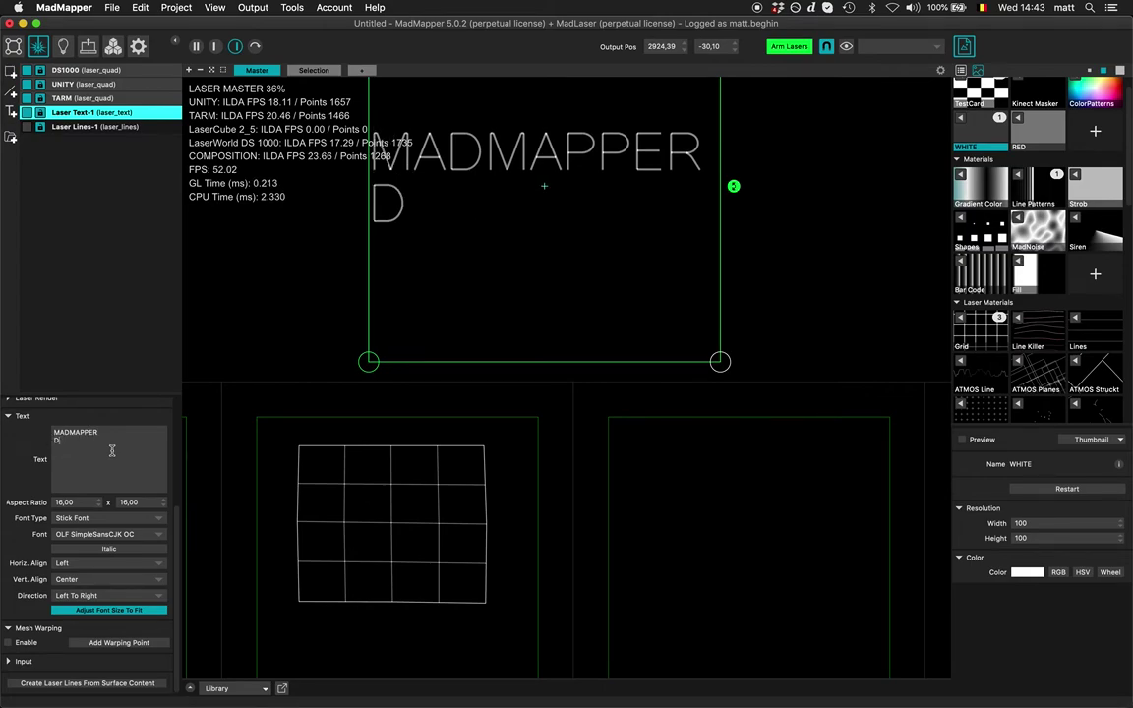
{"action": "type", "text": "ISPATCHING"}
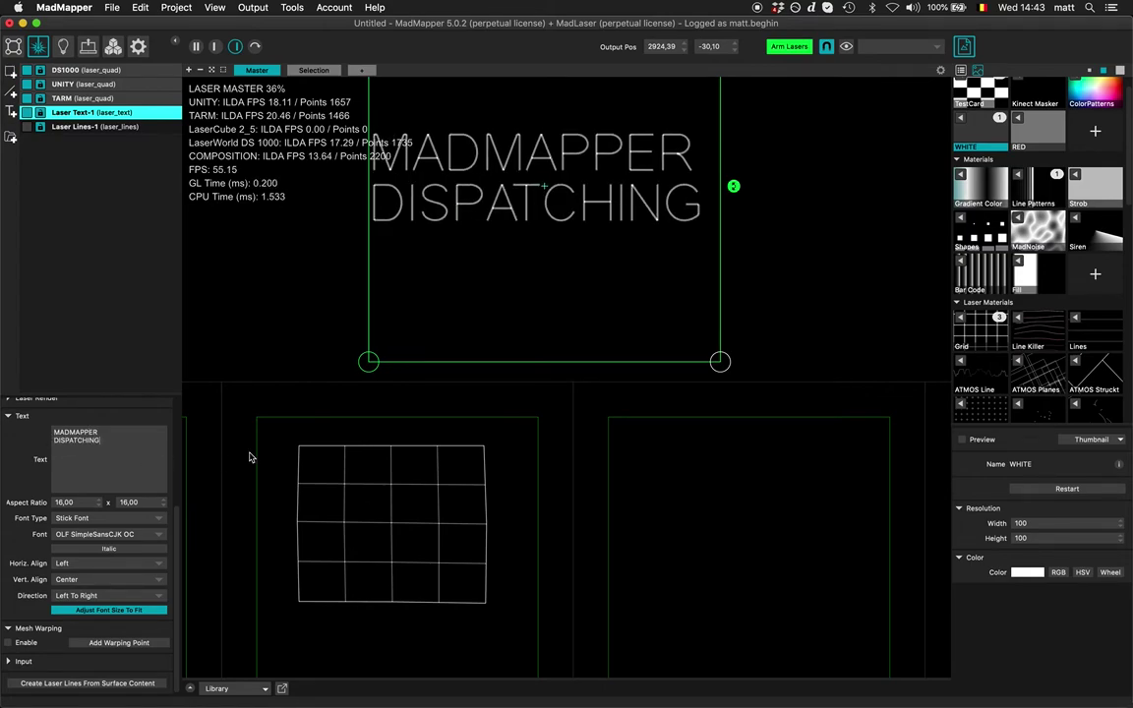
Set the horizontal alignment of the laser text to Center.
{"action": "scroll", "coordinate": [412, 392], "scroll_direction": "down", "scroll_amount": 5}
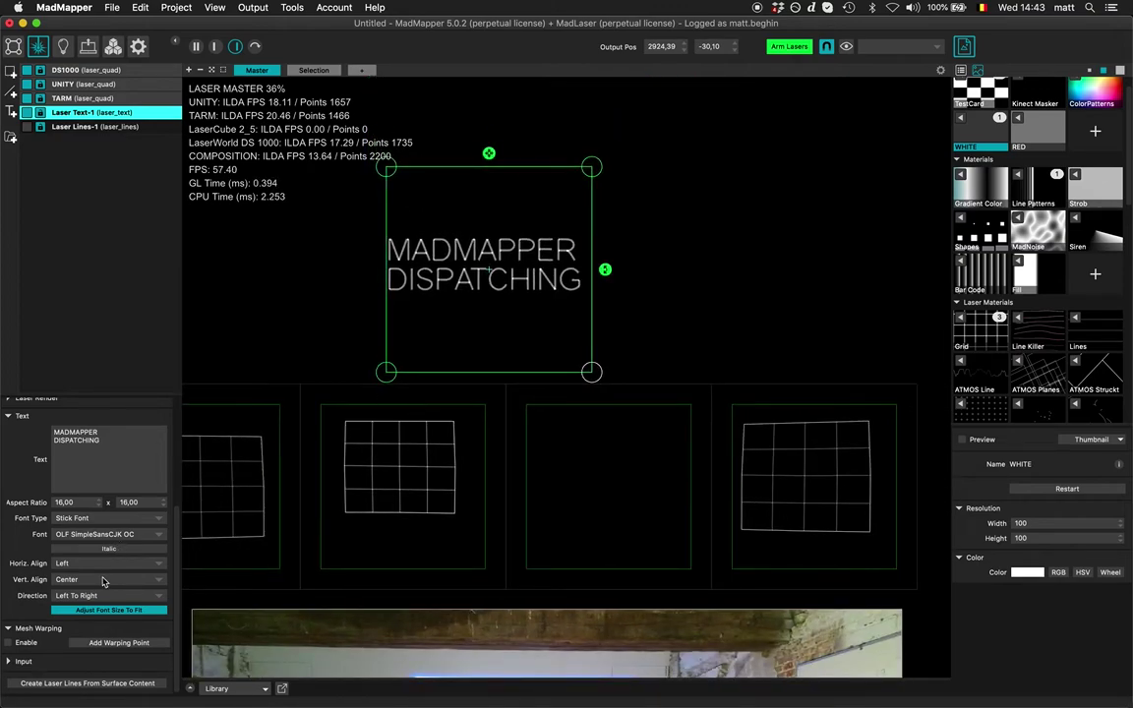
{"action": "left_click", "coordinate": [103, 563]}
{"action": "left_click", "coordinate": [75, 531]}
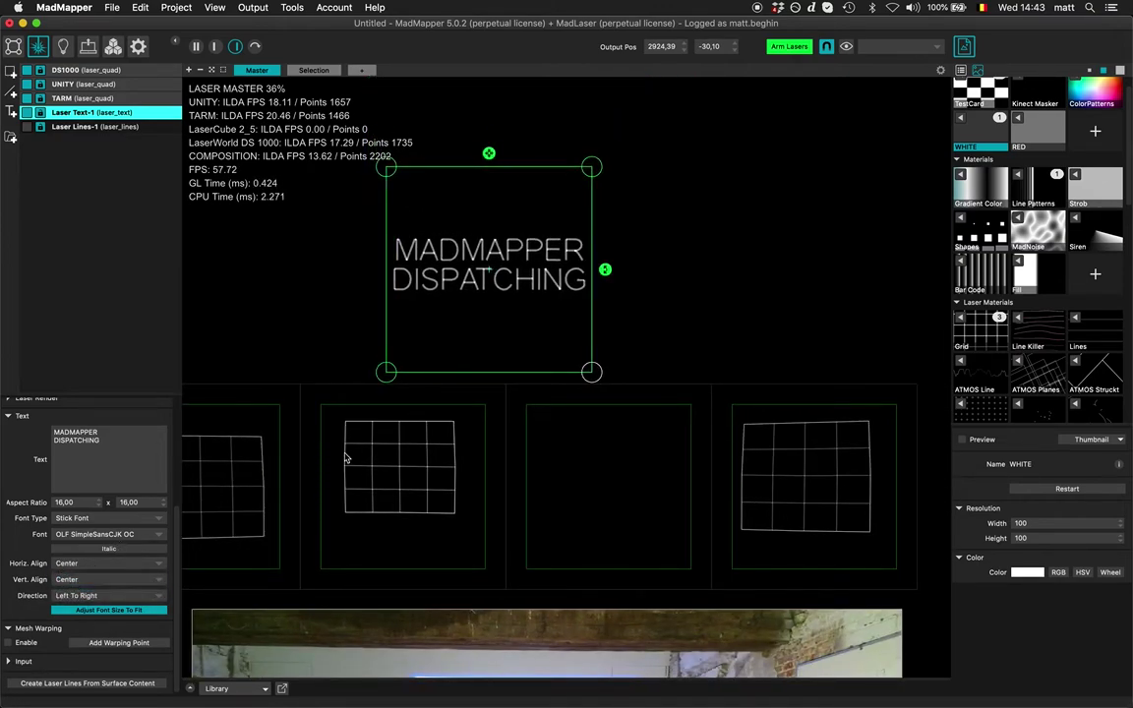
{"action": "scroll", "coordinate": [354, 452], "scroll_direction": "left", "scroll_amount": 5}
{"action": "scroll", "coordinate": [354, 452], "scroll_direction": "down", "scroll_amount": 2}
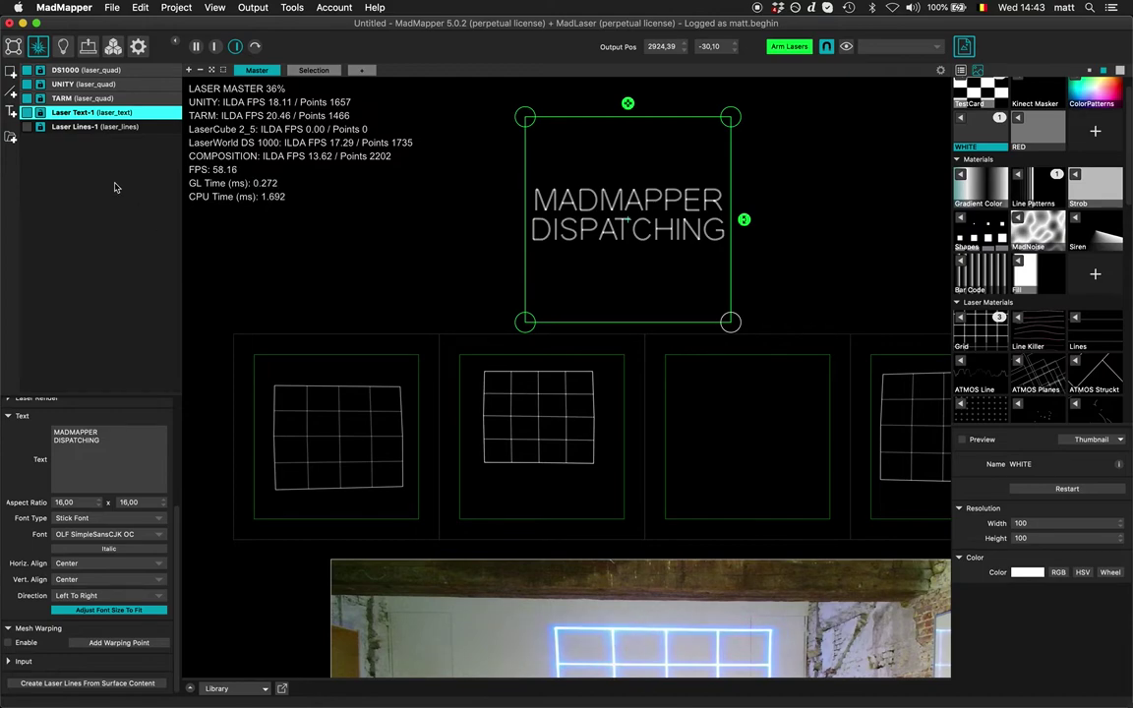
{"action": "mouse_move", "coordinate": [563, 155]}
{"action": "left_mouse_down"}
{"action": "mouse_move", "coordinate": [680, 139]}
{"action": "mouse_move", "coordinate": [605, 177]}
{"action": "mouse_move", "coordinate": [565, 153]}
{"action": "left_mouse_up"}
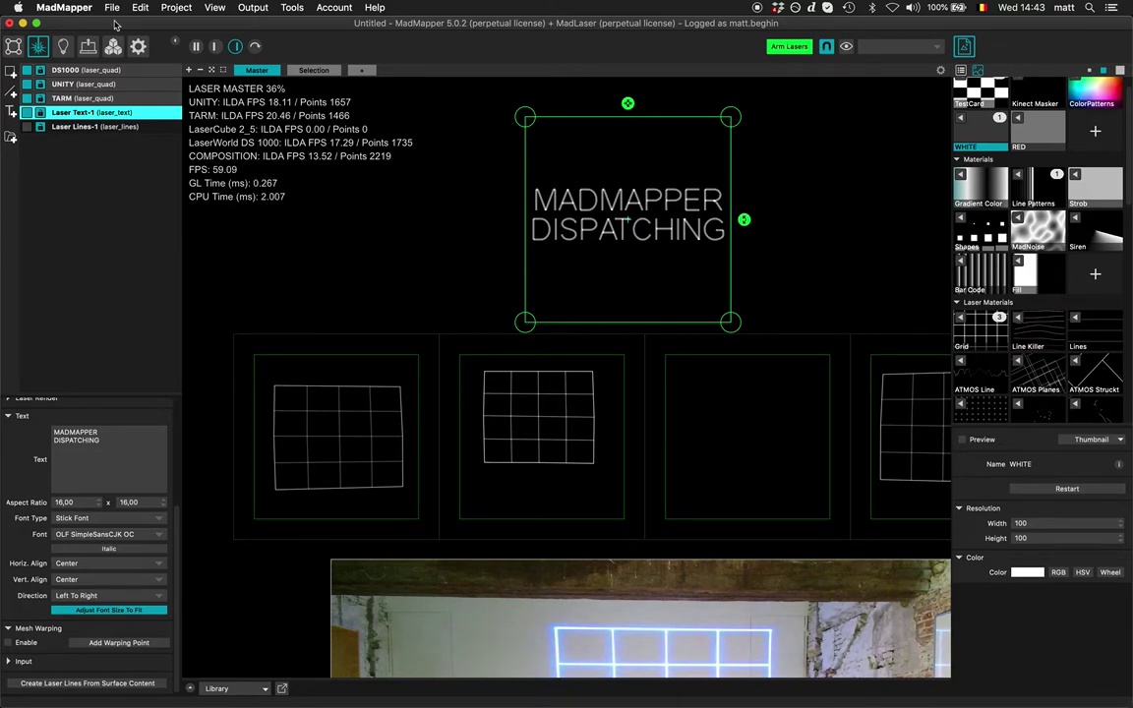
Review the COMPOSITION output's loopback feeds among the live inputs and the UNITY, TARM and DS1000 quads intended to receive them.
{"action": "left_click", "coordinate": [87, 46]}
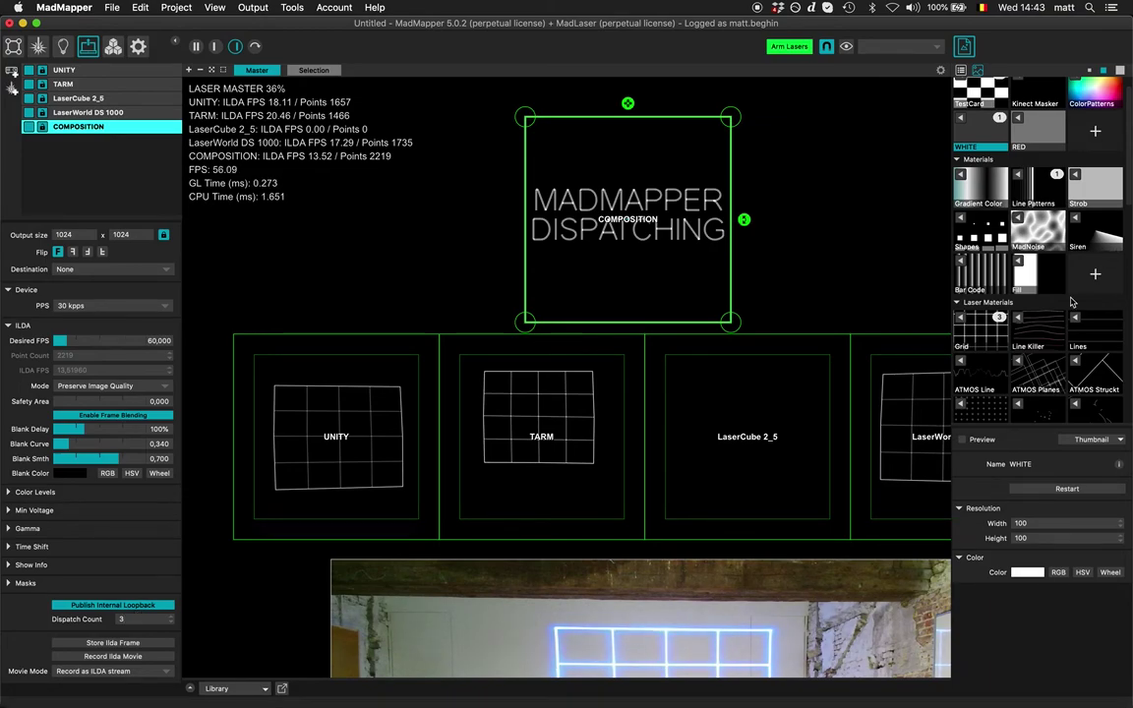
{"action": "scroll", "coordinate": [1073, 302], "scroll_direction": "down", "scroll_amount": 5}
{"action": "left_click", "coordinate": [979, 400]}
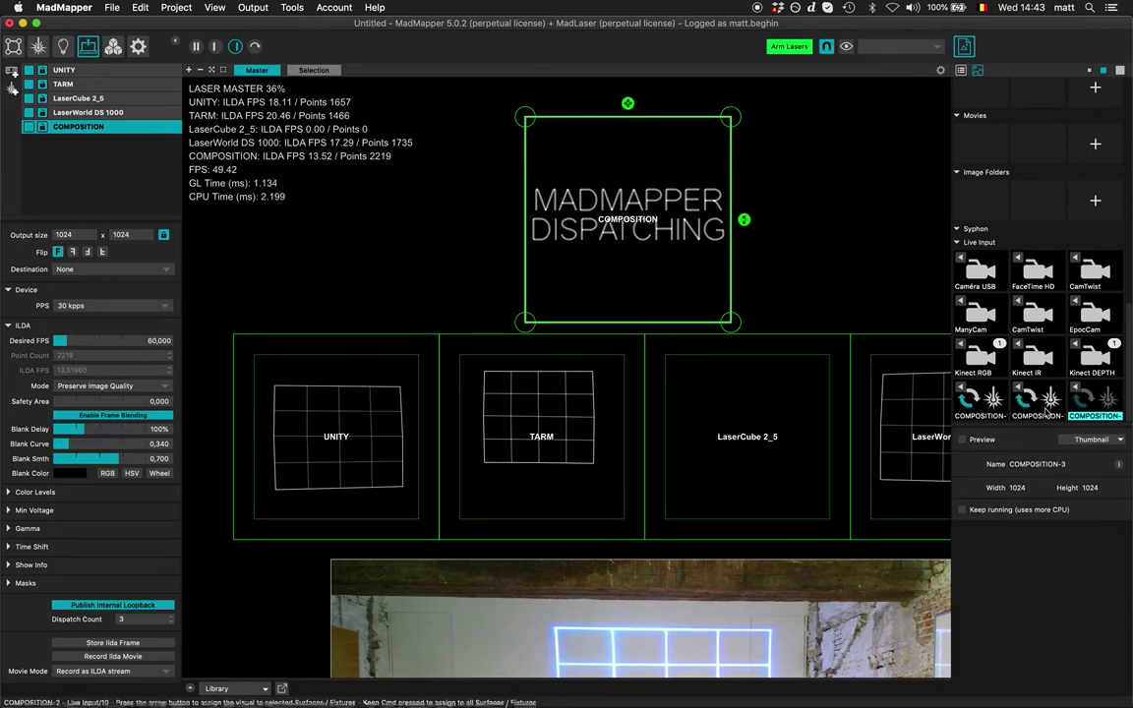
{"action": "left_click", "coordinate": [379, 454]}
{"action": "left_click", "coordinate": [42, 49]}
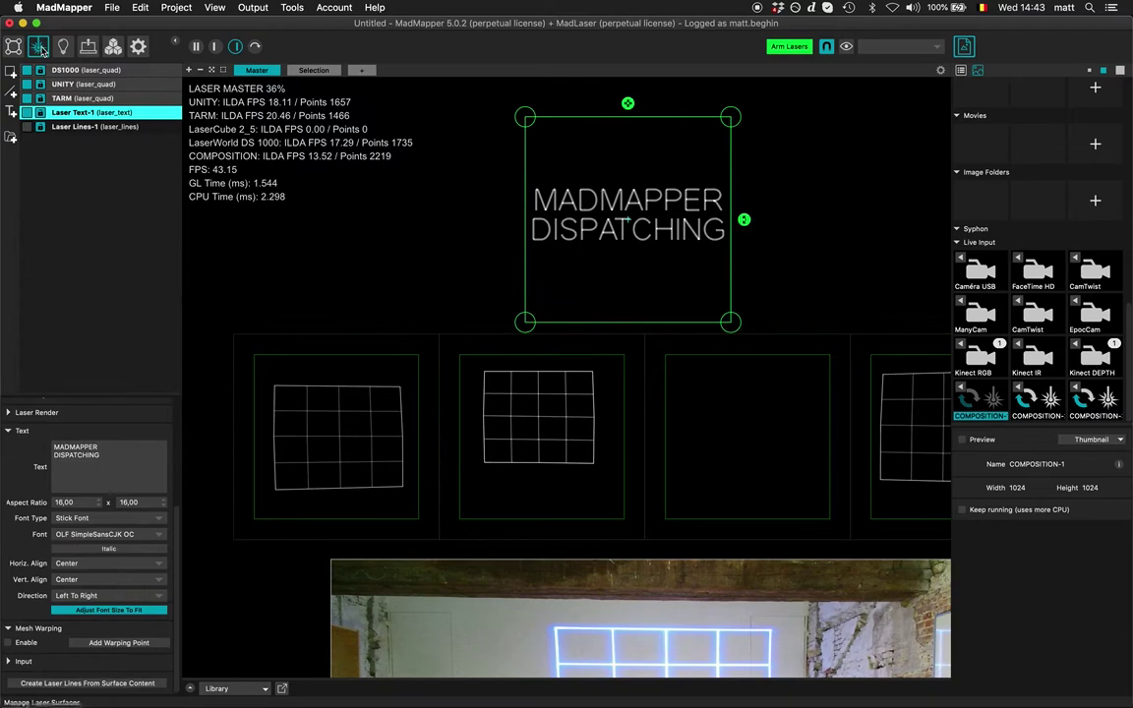
{"action": "left_click", "coordinate": [334, 415]}
{"action": "left_click", "coordinate": [544, 443]}
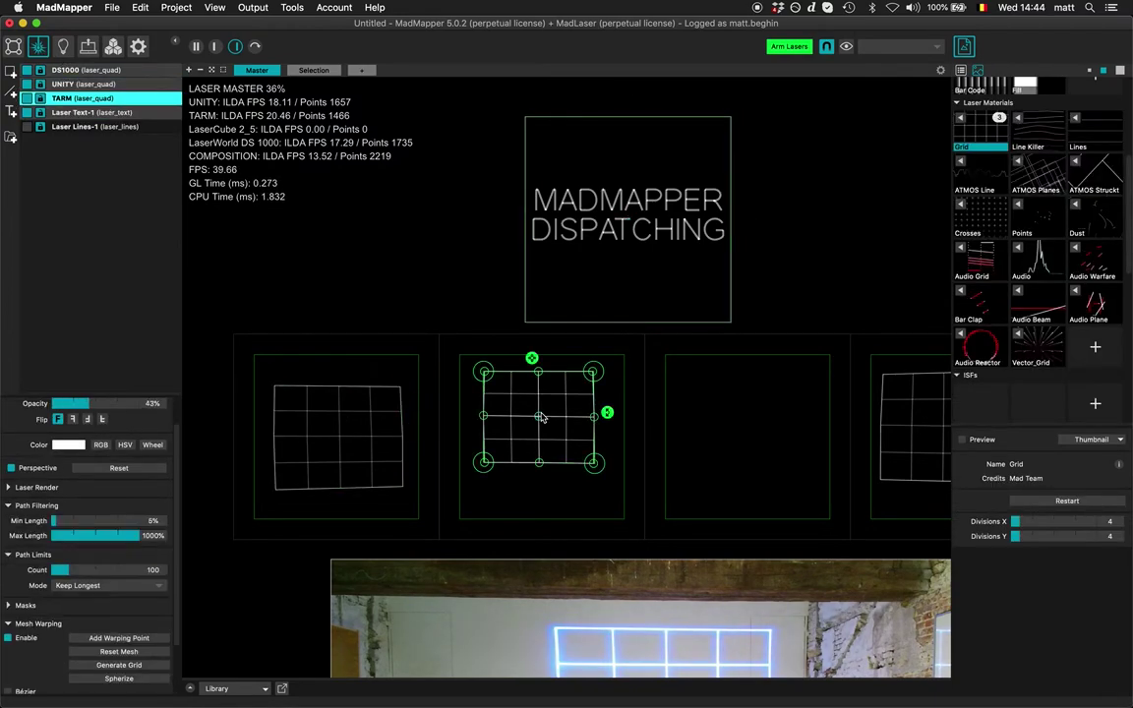
{"action": "left_click", "coordinate": [922, 441]}
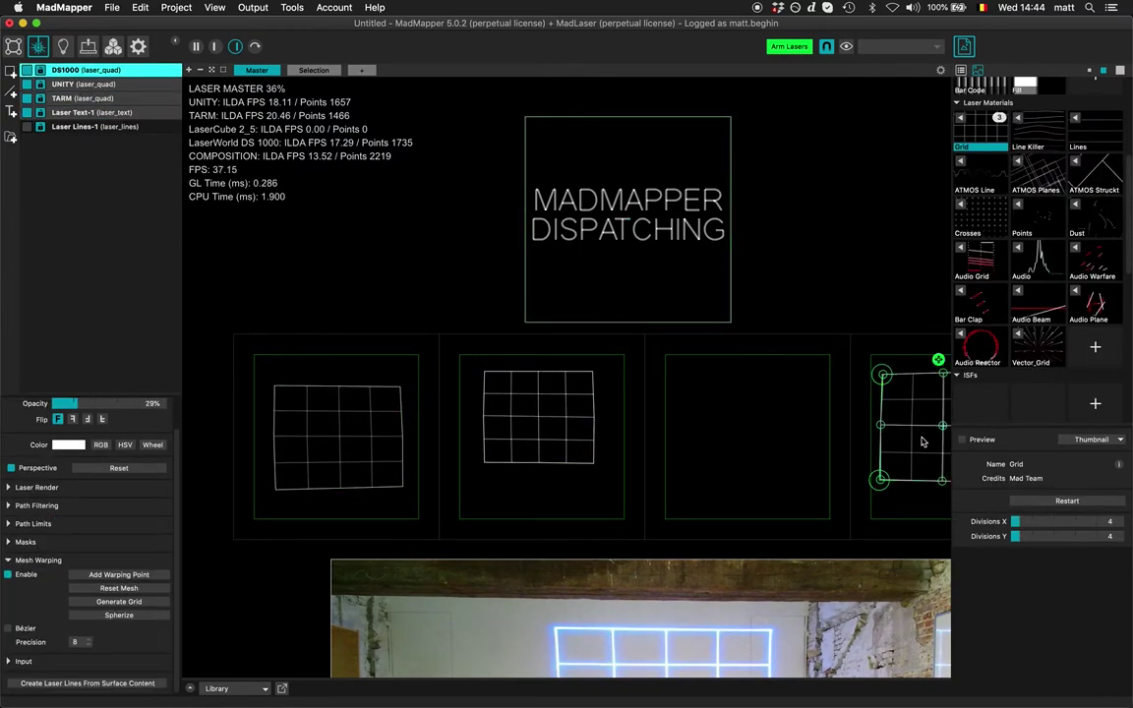
Assign the COMPOSITION-1 loopback input to the UNITY quad.
{"action": "left_click", "coordinate": [370, 436]}
{"action": "scroll", "coordinate": [967, 390], "scroll_direction": "down", "scroll_amount": 10}
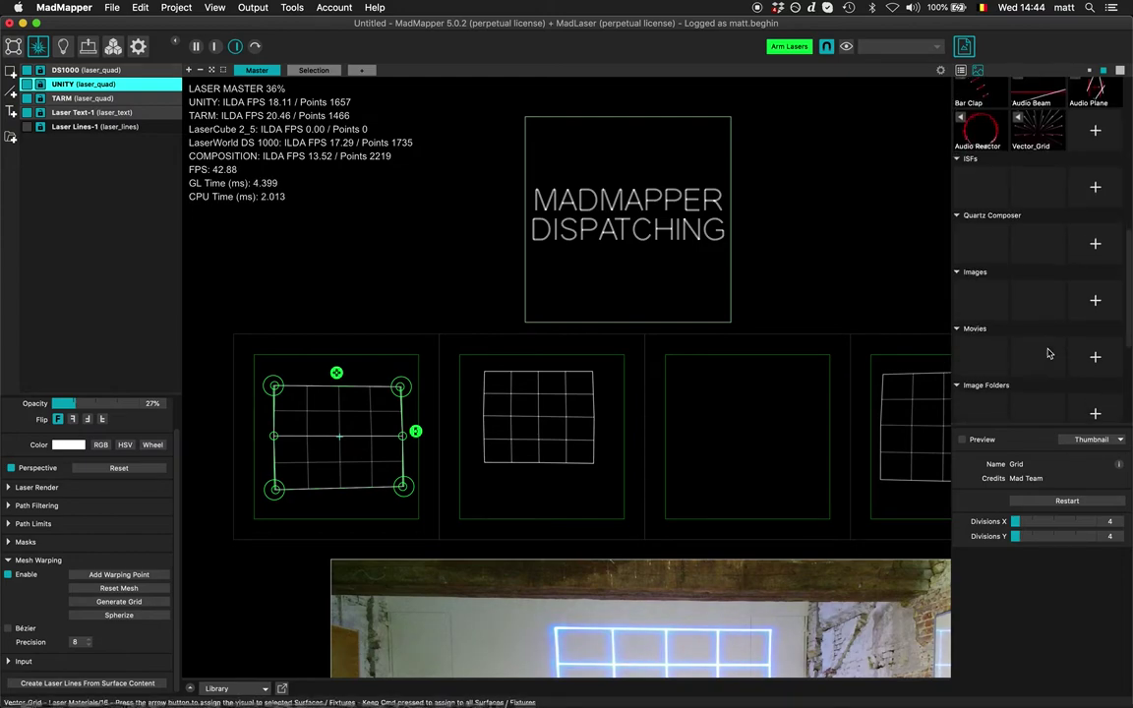
{"action": "left_click", "coordinate": [965, 392]}
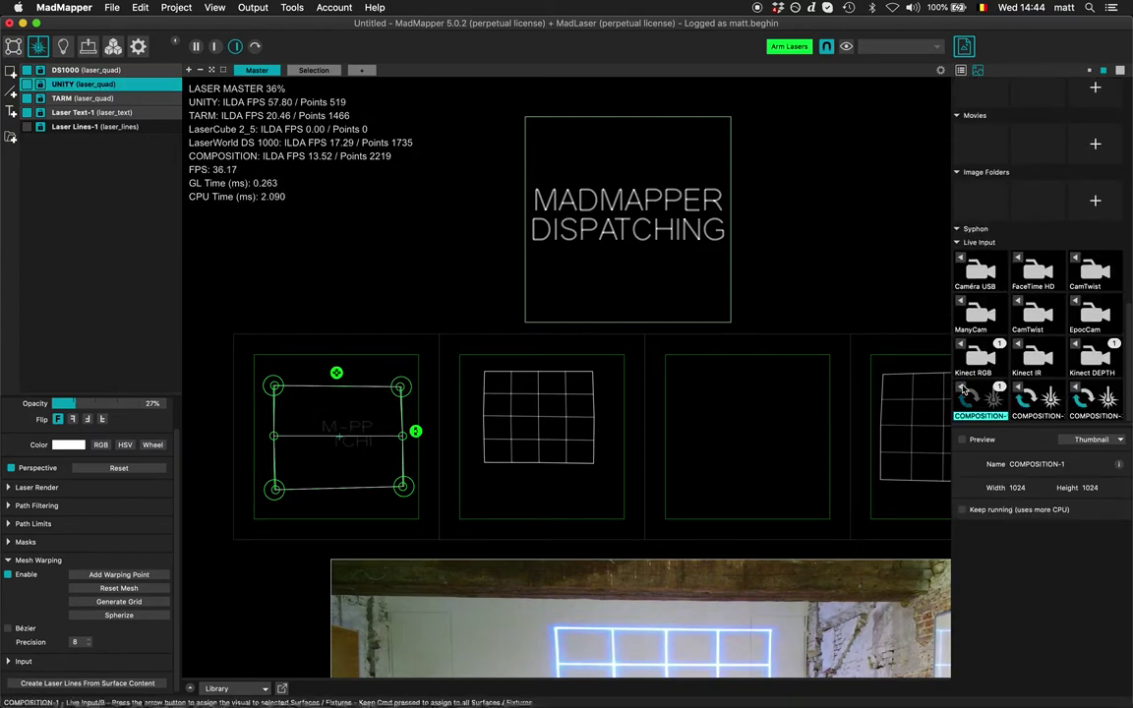
Assign the COMPOSITION-2 loopback input to the TARM quad.
{"action": "left_click", "coordinate": [571, 394]}
{"action": "scroll", "coordinate": [1007, 404], "scroll_direction": "down", "scroll_amount": 10}
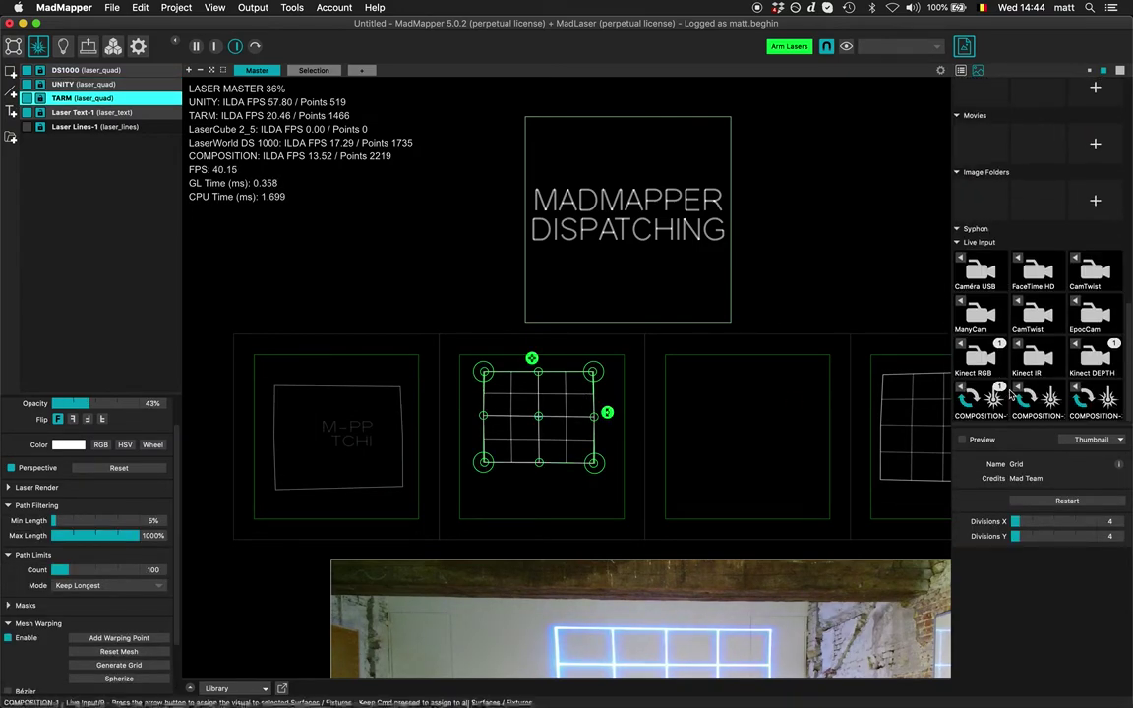
{"action": "left_click", "coordinate": [1022, 392]}
Assign the COMPOSITION-3 loopback input to the DS1000 quad.
{"action": "left_click", "coordinate": [907, 410]}
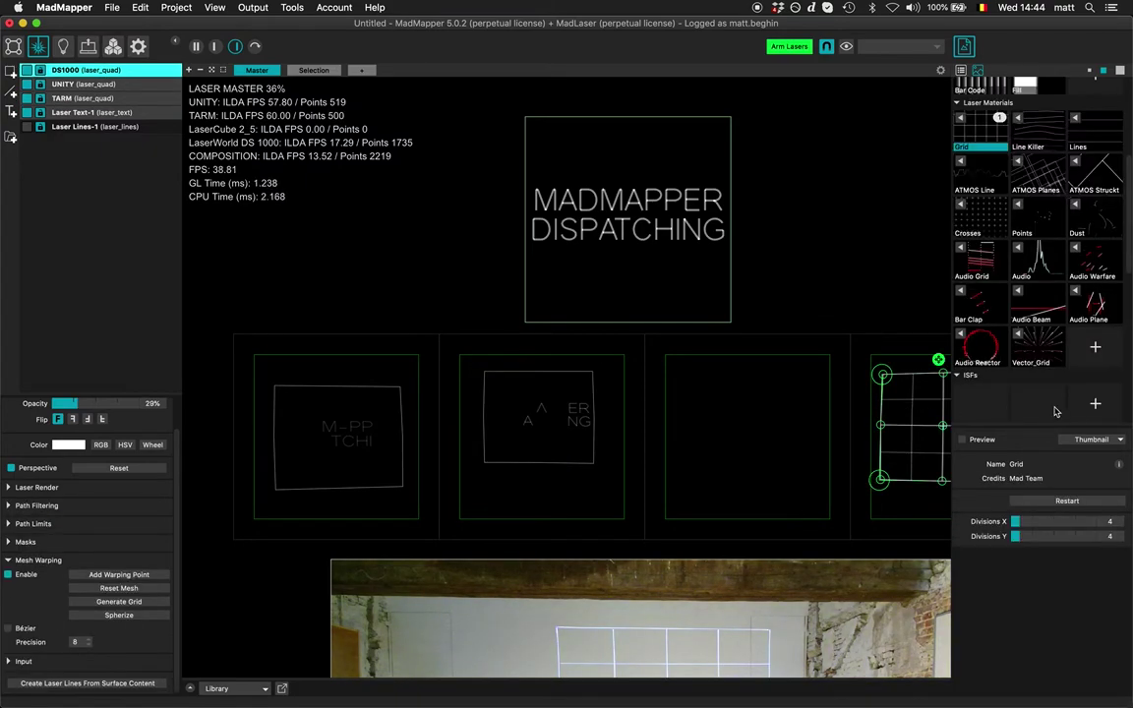
{"action": "scroll", "coordinate": [1092, 354], "scroll_direction": "down", "scroll_amount": 10}
{"action": "left_click", "coordinate": [1095, 398]}
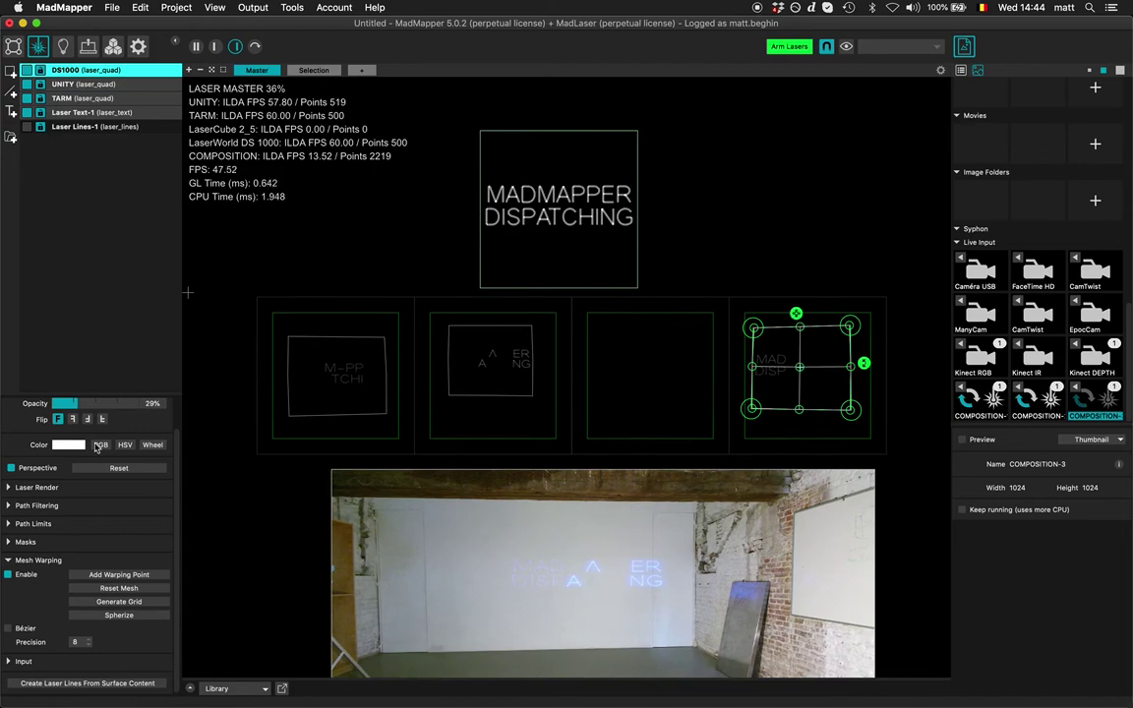
Raise the project's Laser Master level to 100%.
{"action": "left_click", "coordinate": [106, 100]}
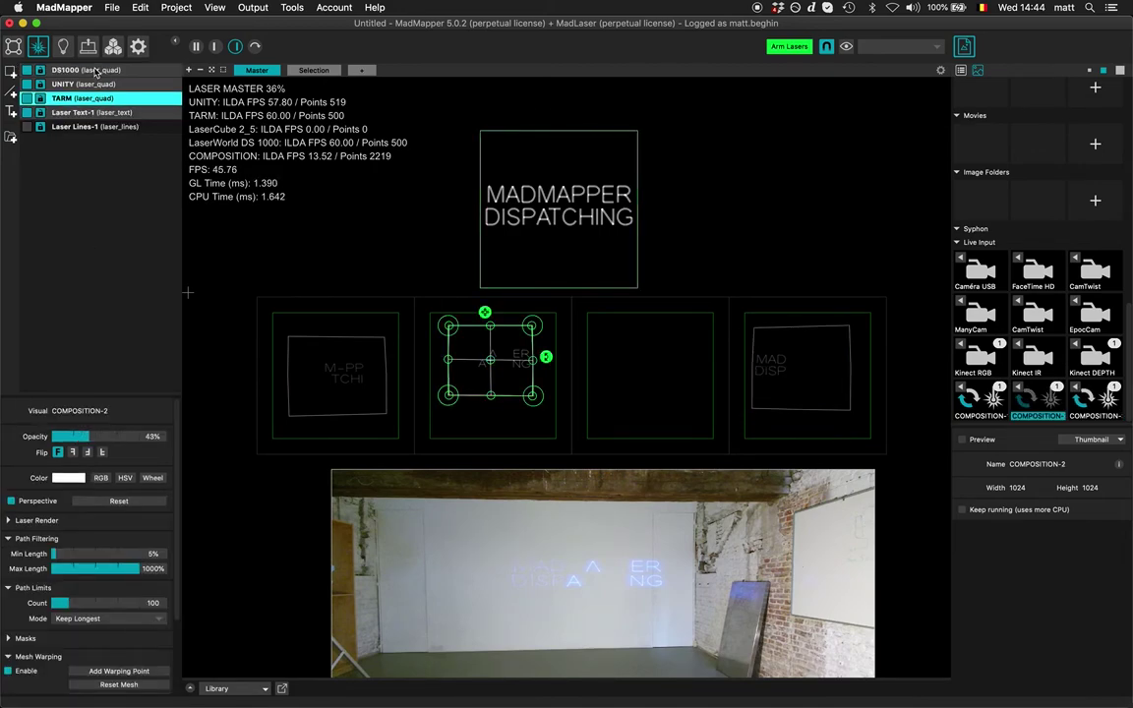
{"action": "left_click", "coordinate": [89, 69], "text": "shift"}
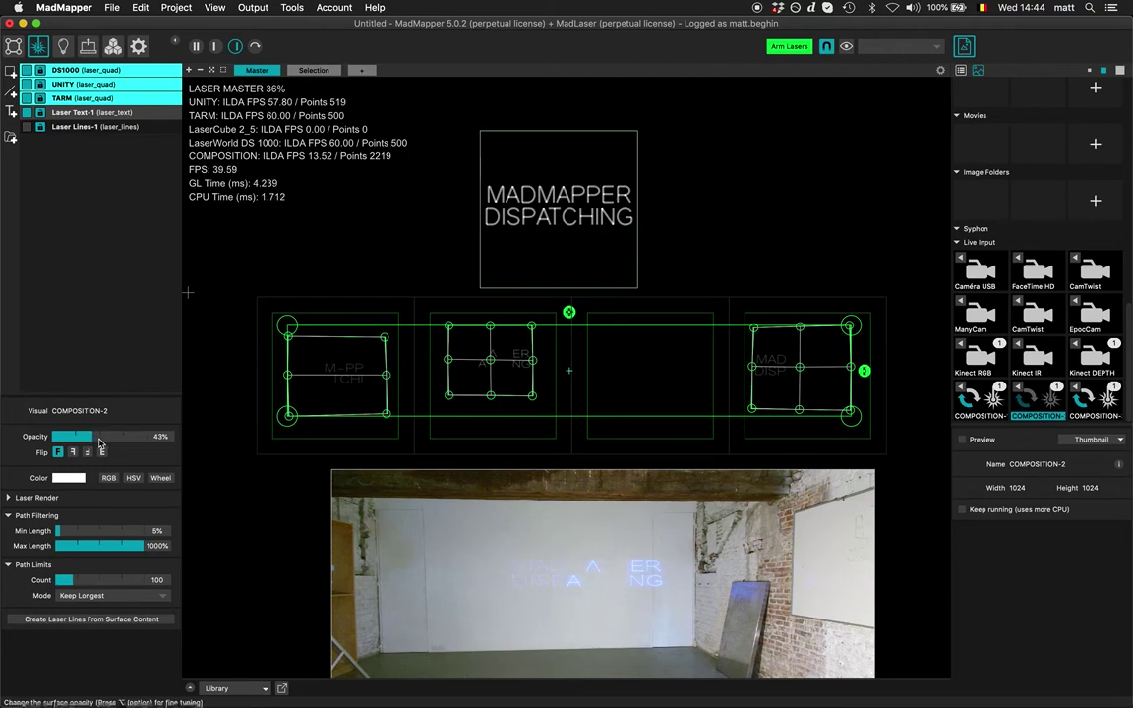
{"action": "left_click", "coordinate": [98, 110]}
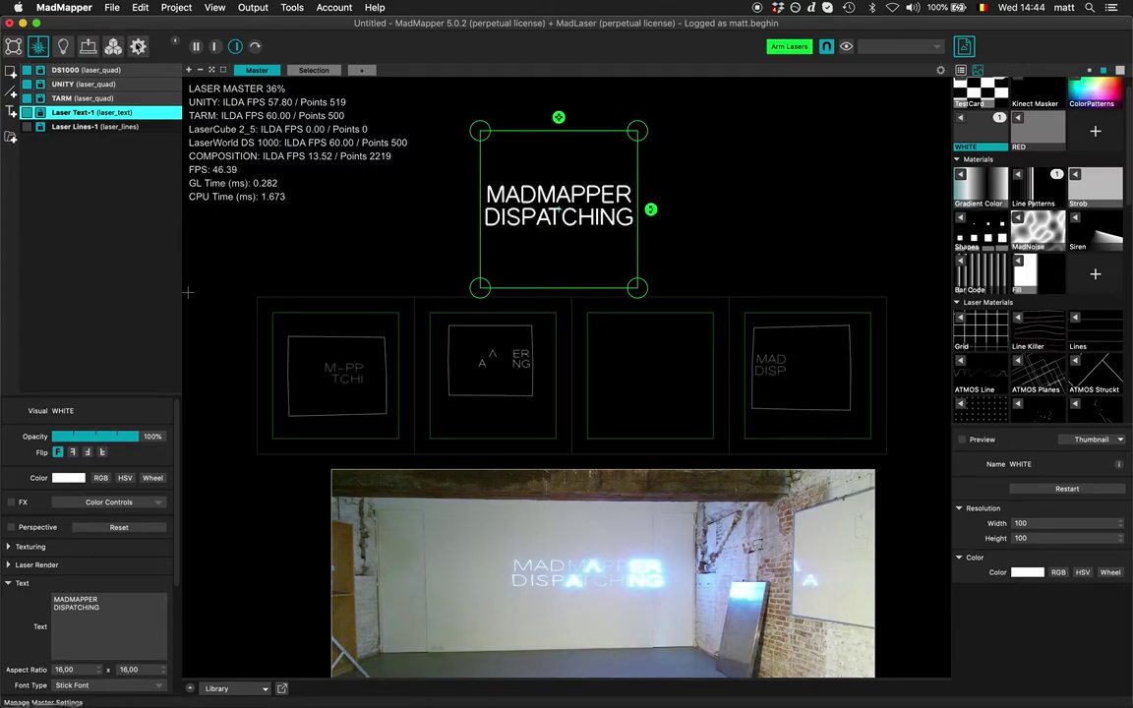
{"action": "left_click", "coordinate": [138, 47]}
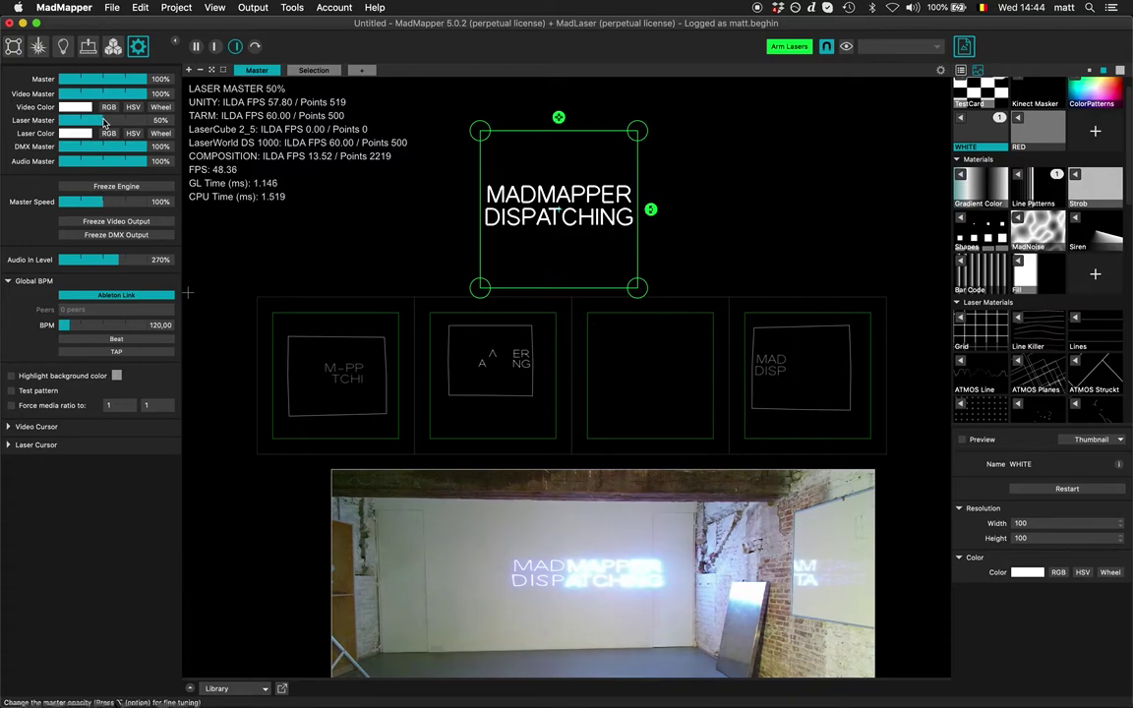
{"action": "left_click_drag", "start_coordinate": [104, 122], "coordinate": [162, 118]}
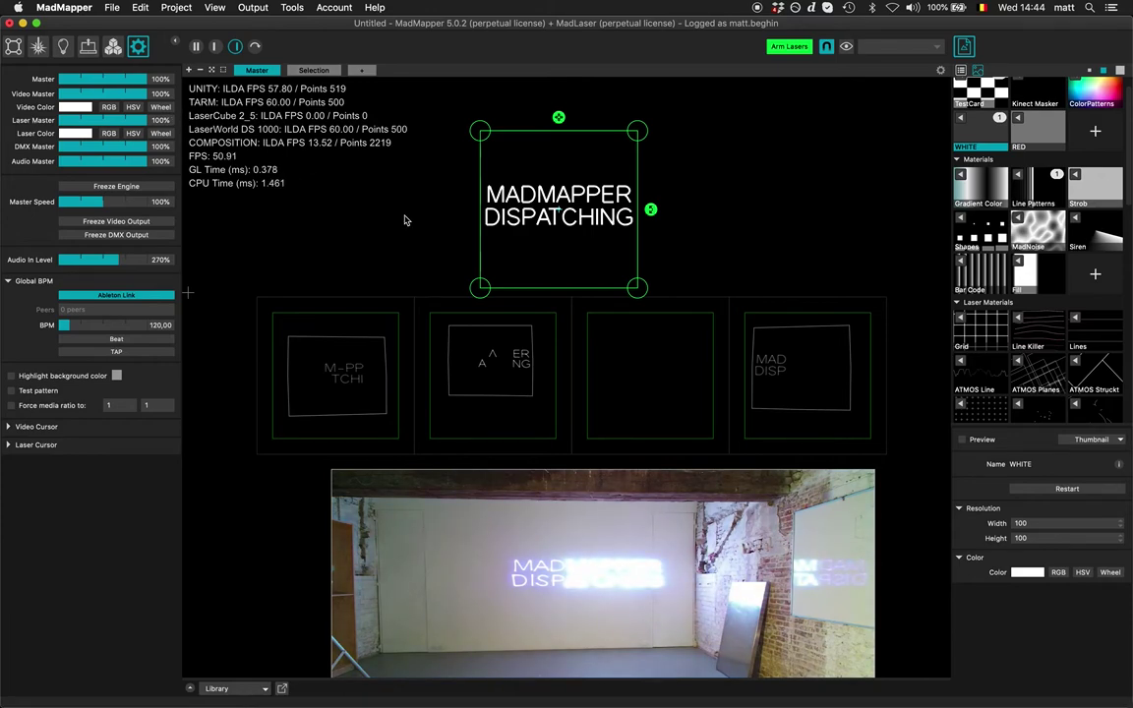
{"action": "scroll", "coordinate": [462, 357], "scroll_direction": "down", "scroll_amount": 3}
{"action": "scroll", "coordinate": [461, 358], "scroll_direction": "right", "scroll_amount": 3}
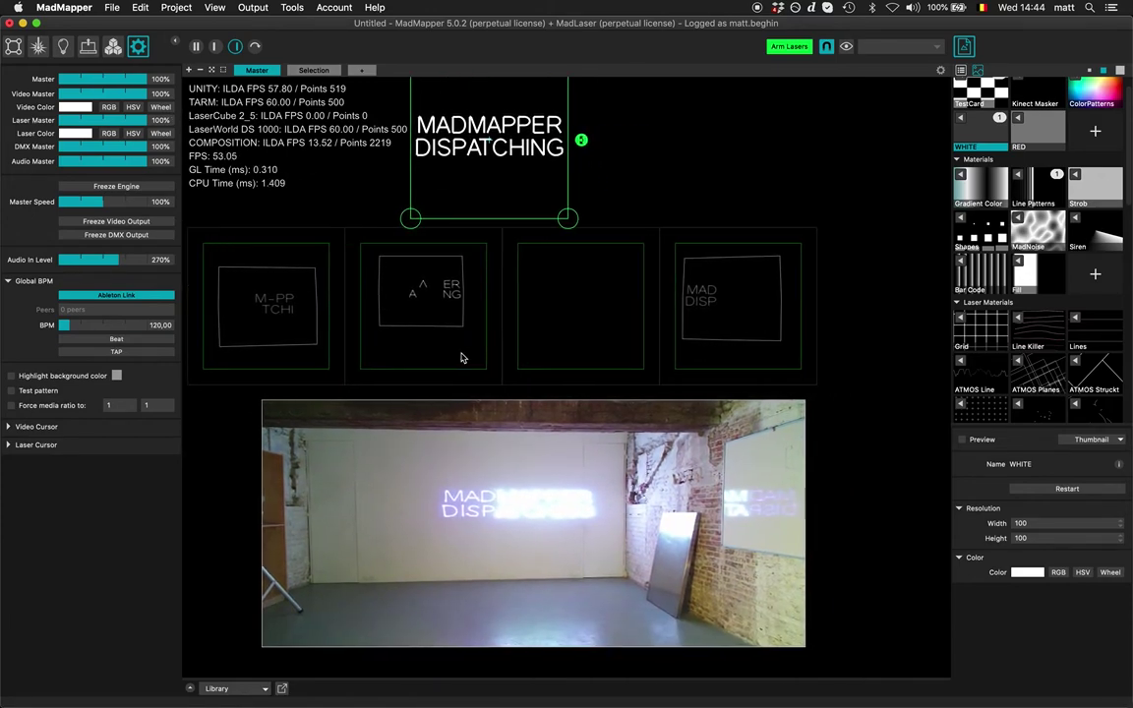
Set the TARM quad's opacity to 12% and the UNITY quad's opacity to 10% to balance the lasers' brightness.
{"action": "left_click", "coordinate": [39, 51]}
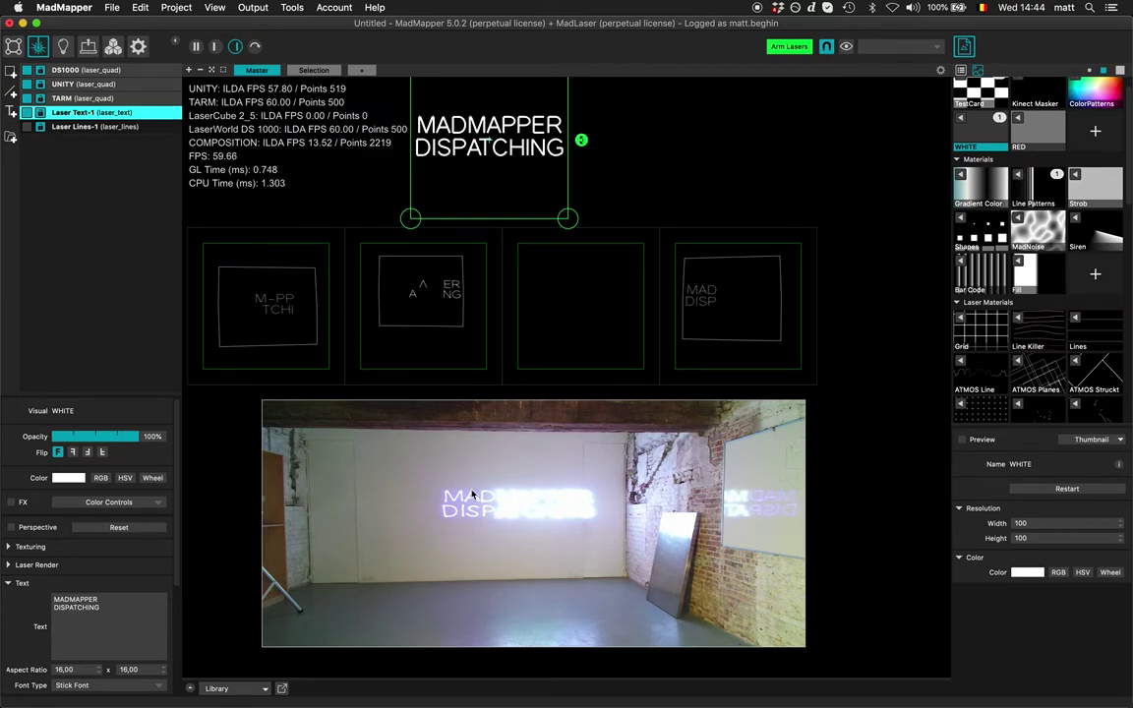
{"action": "left_click", "coordinate": [83, 99]}
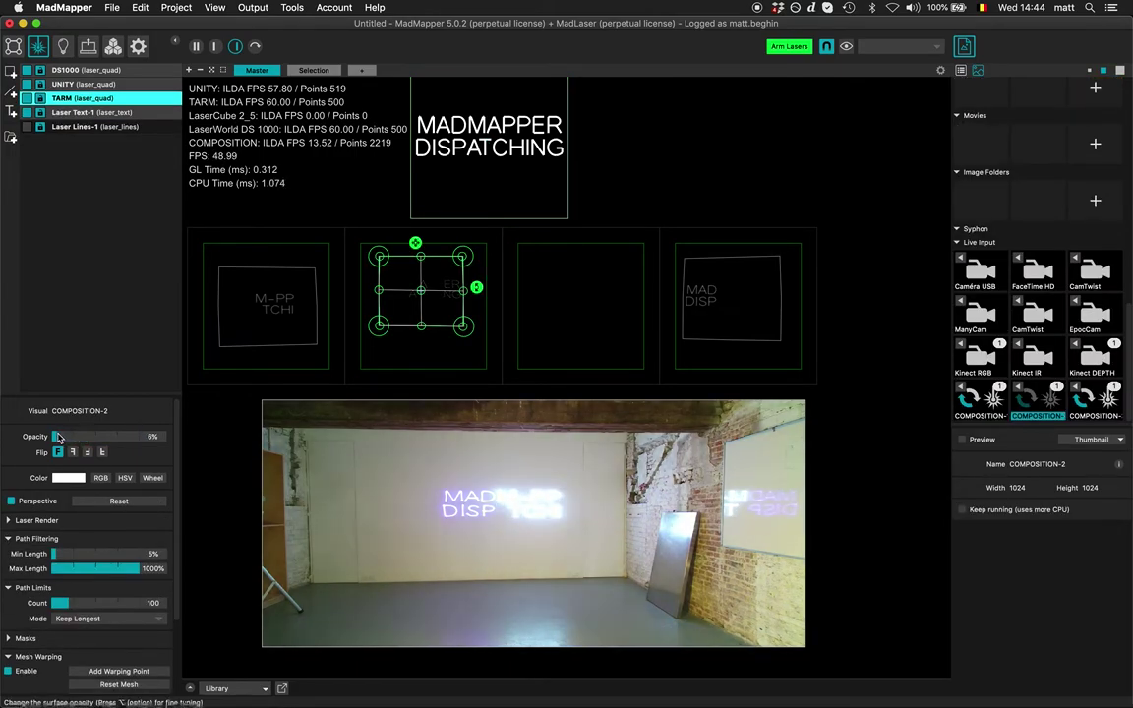
{"action": "left_click_drag", "start_coordinate": [59, 436], "coordinate": [62, 437]}
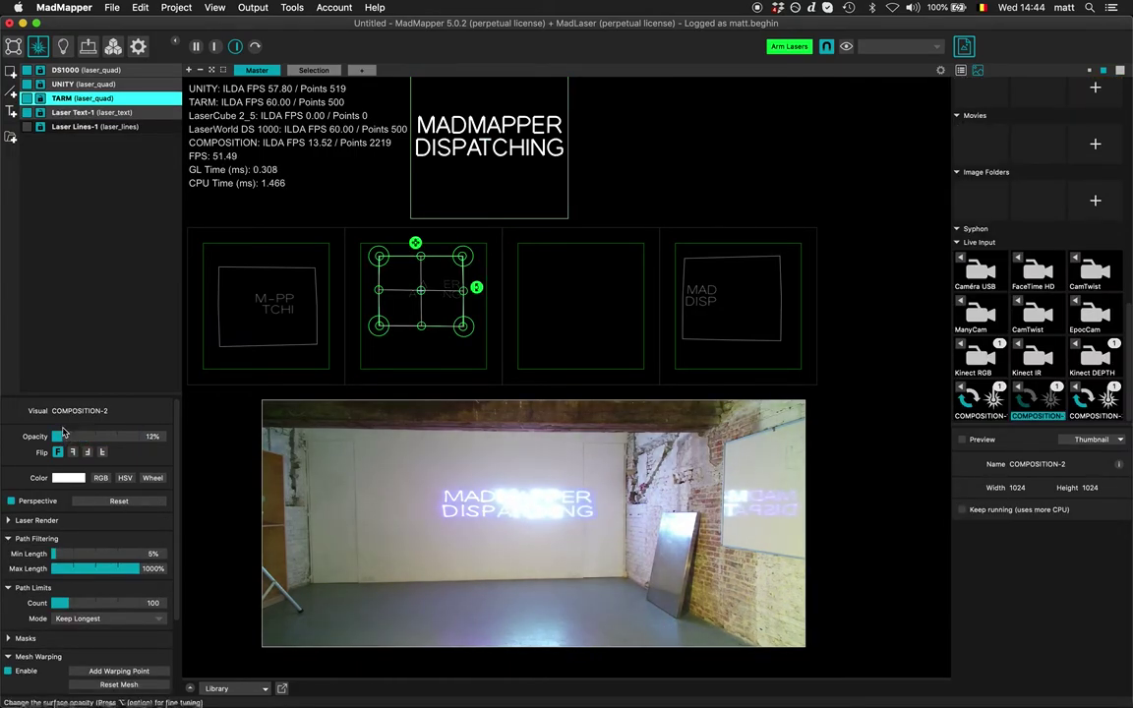
{"action": "left_click", "coordinate": [67, 83]}
{"action": "left_click_drag", "start_coordinate": [77, 442], "coordinate": [61, 441]}
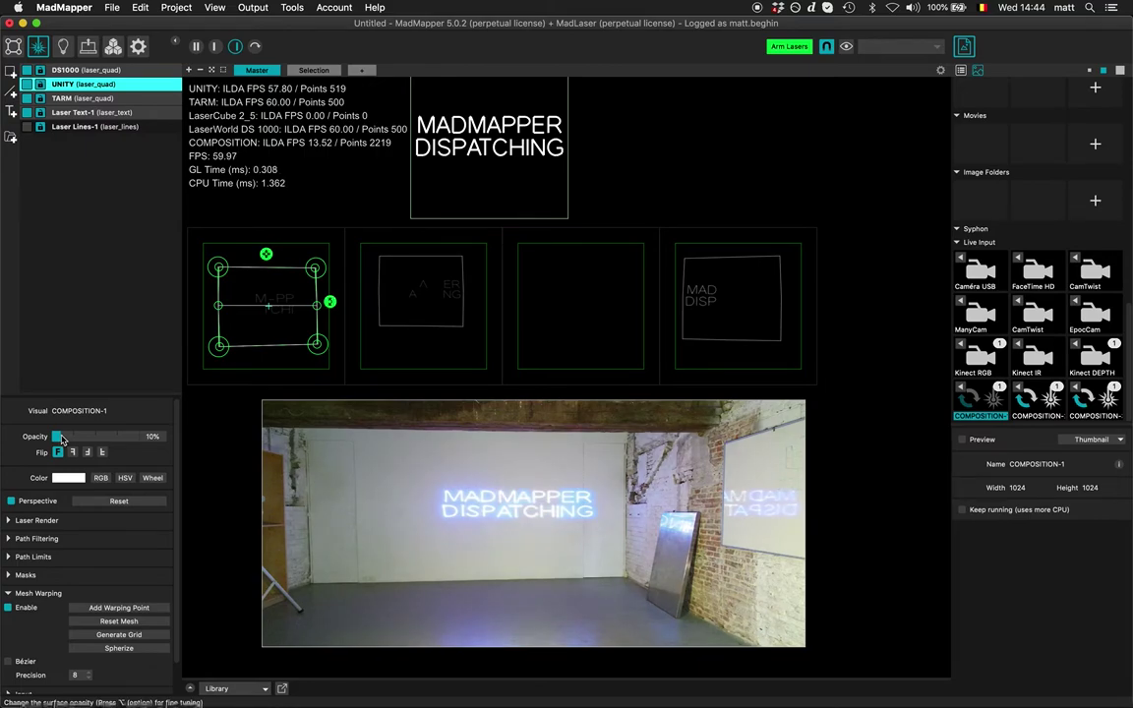
{"action": "scroll", "coordinate": [531, 525], "scroll_direction": "up", "scroll_amount": 10}
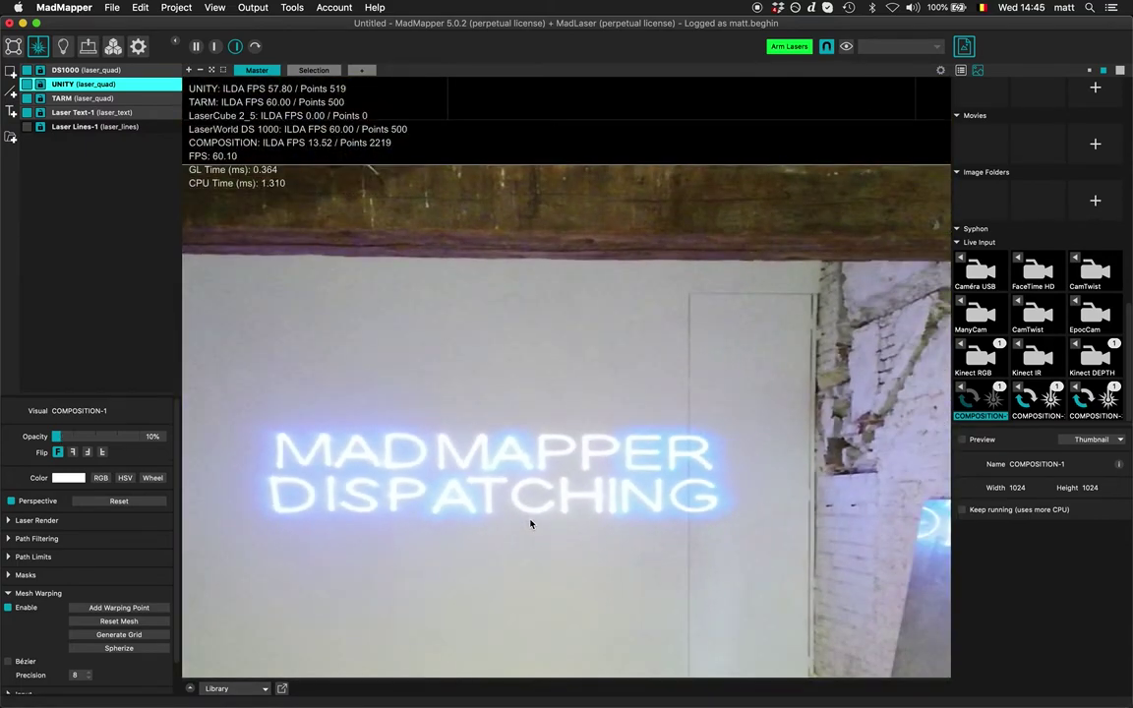
{"action": "scroll", "coordinate": [531, 524], "scroll_direction": "left", "scroll_amount": 1}
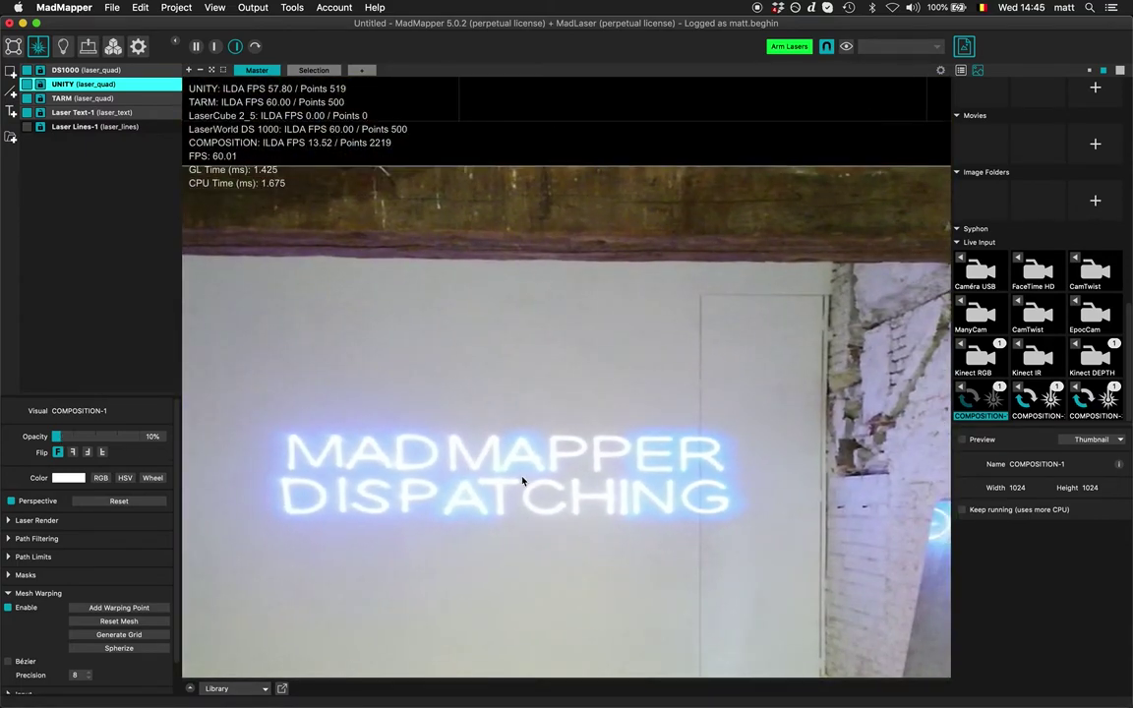
Set the UNITY output's red level to 0.793 and green level to 0.785, and the UNITY quad's opacity to 14%.
{"action": "left_click", "coordinate": [86, 49]}
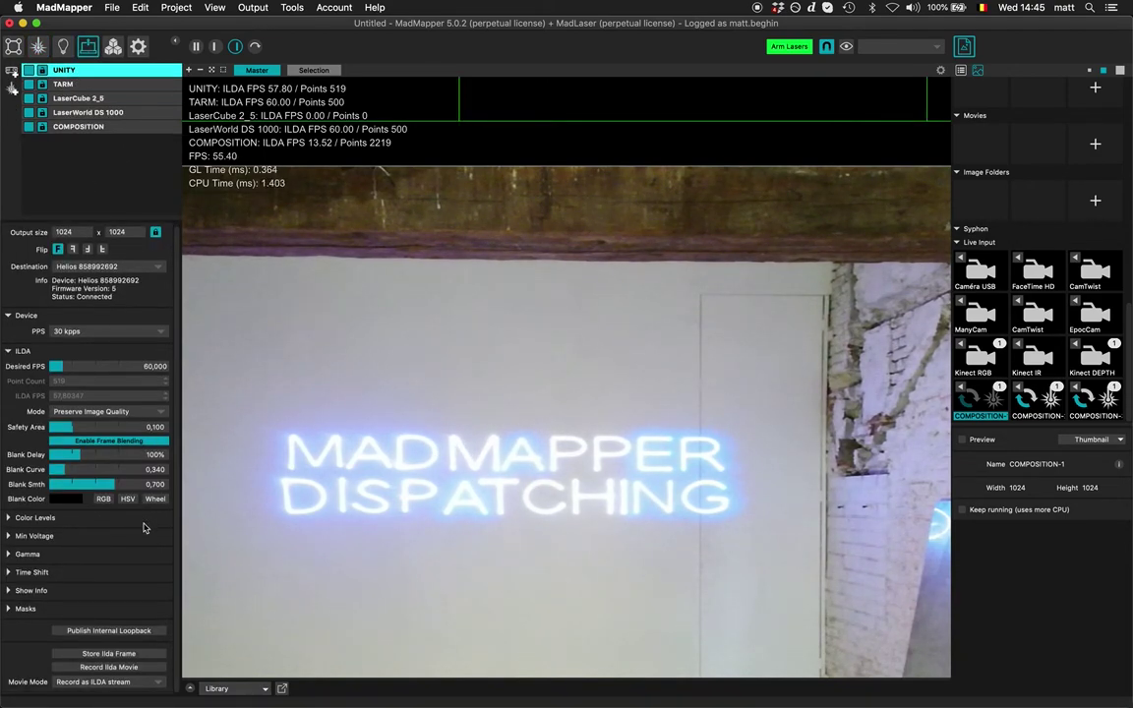
{"action": "left_click", "coordinate": [12, 517]}
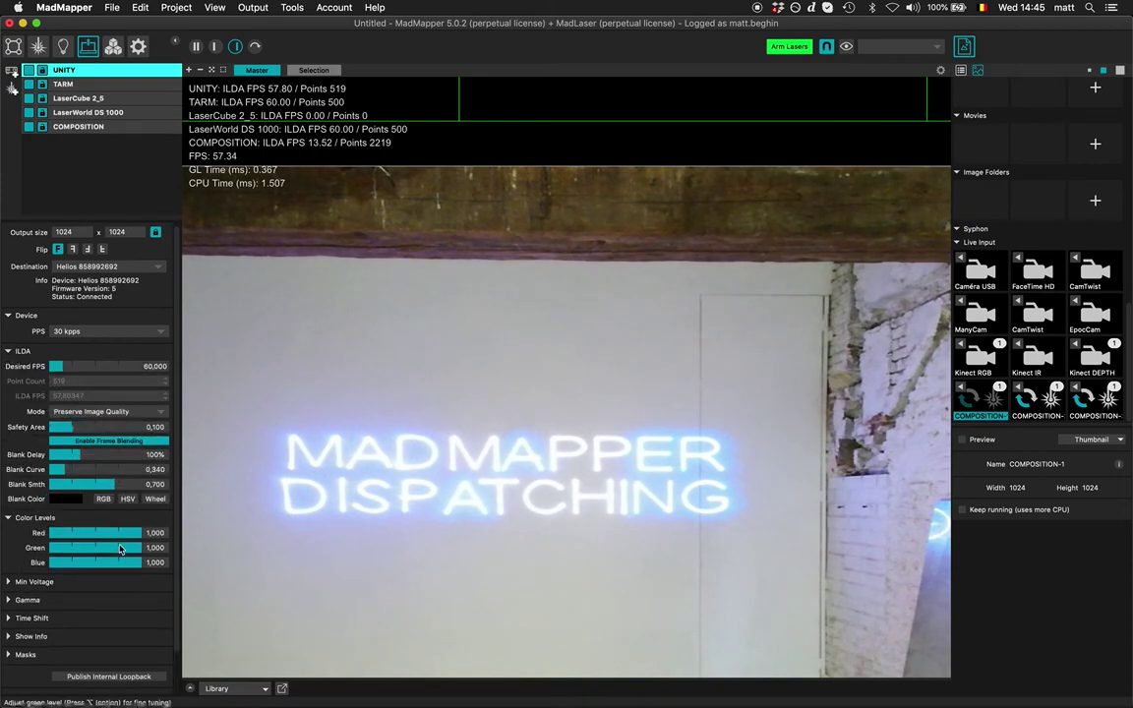
{"action": "left_click", "coordinate": [123, 534]}
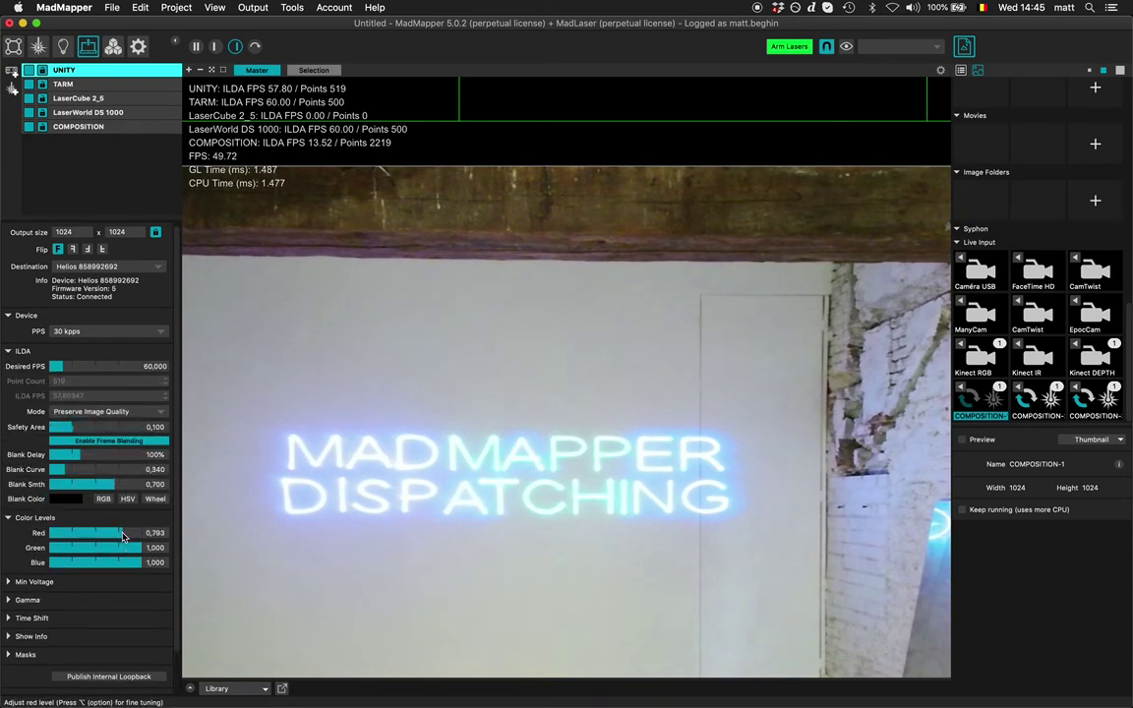
{"action": "left_click", "coordinate": [122, 548]}
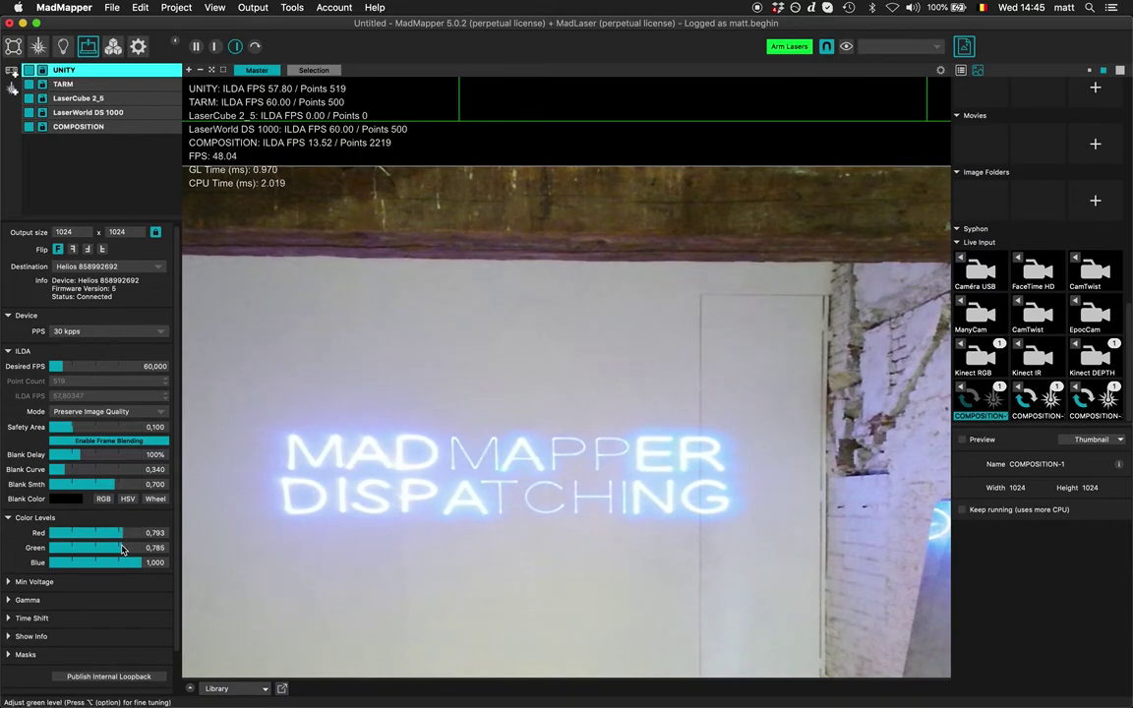
{"action": "left_click", "coordinate": [37, 46]}
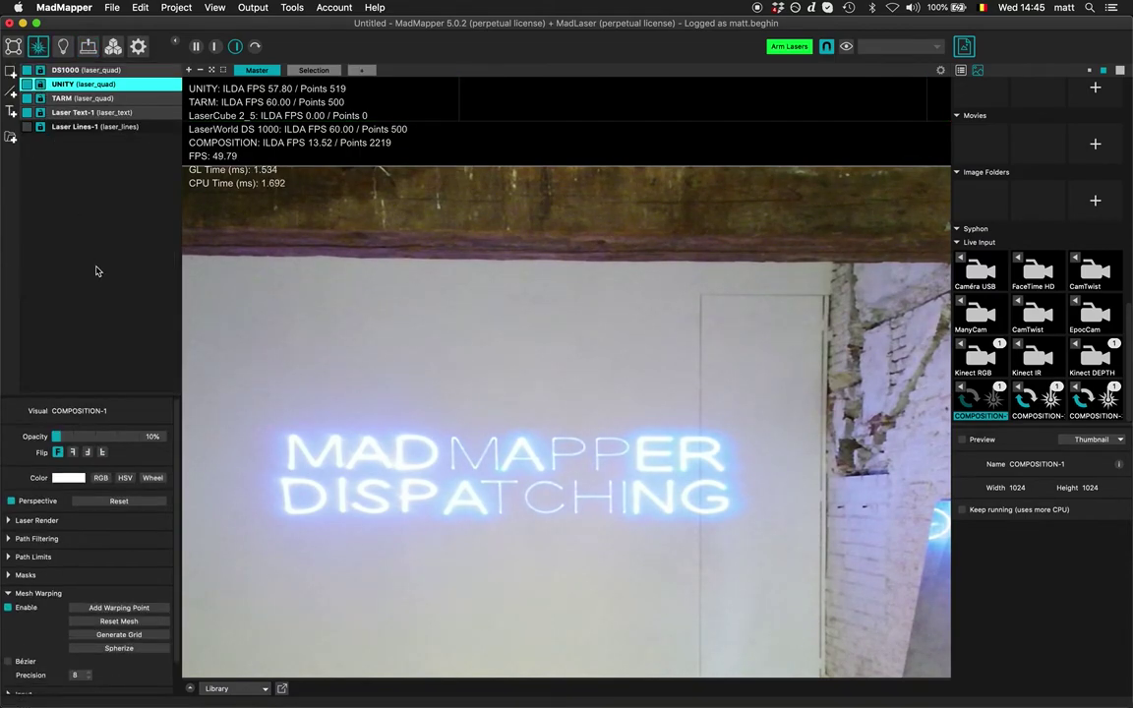
{"action": "left_click_drag", "start_coordinate": [64, 440], "coordinate": [65, 441]}
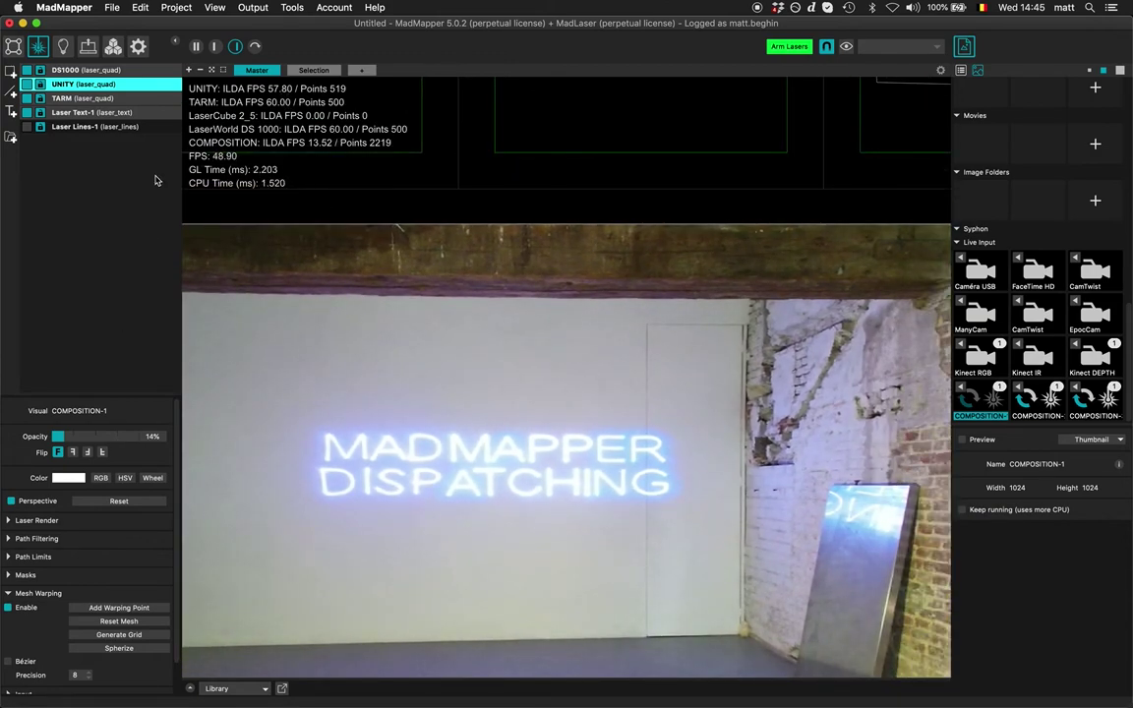
Examine how the composition text is shared among the laser quads and inspect the UNITY quad's Laser Render settings.
{"action": "left_click", "coordinate": [98, 111]}
{"action": "scroll", "coordinate": [383, 445], "scroll_direction": "down", "scroll_amount": 5}
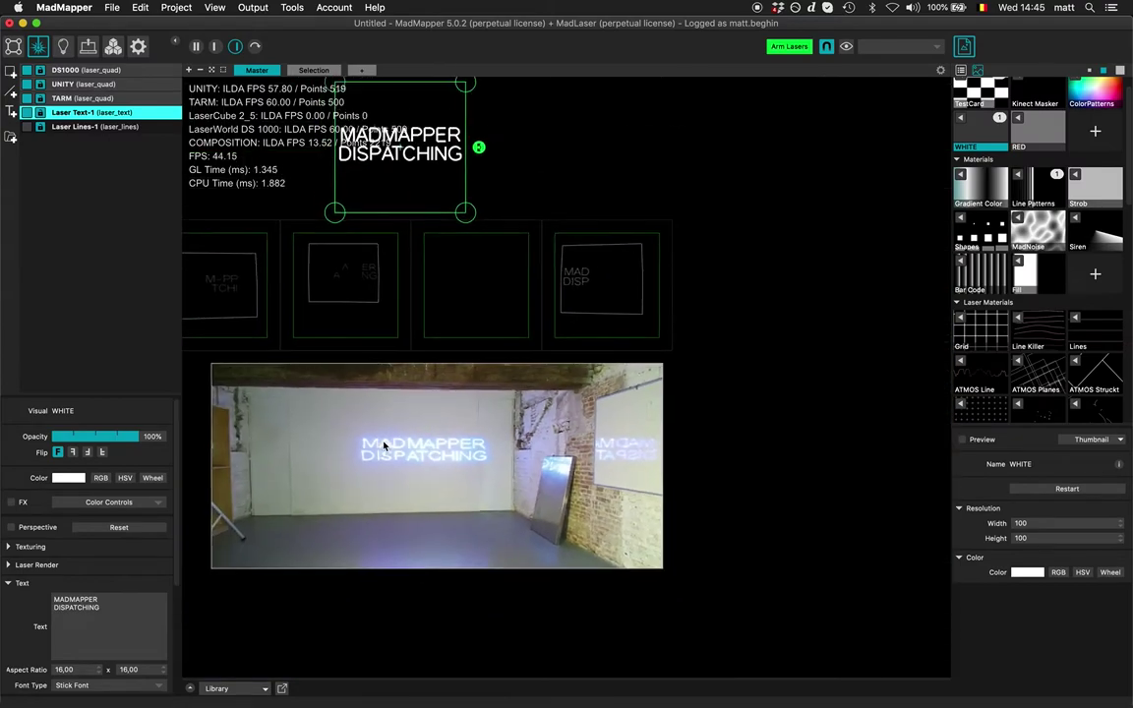
{"action": "scroll", "coordinate": [384, 446], "scroll_direction": "up", "scroll_amount": 3}
{"action": "left_click", "coordinate": [301, 370]}
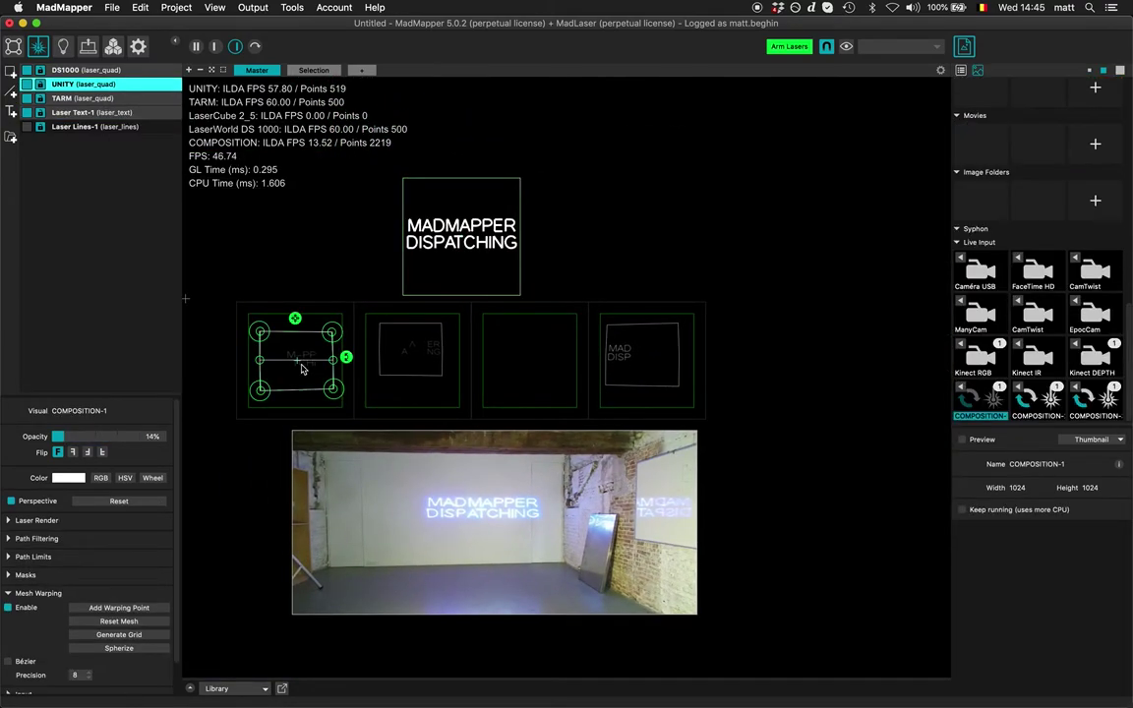
{"action": "scroll", "coordinate": [302, 370], "scroll_direction": "up", "scroll_amount": 5}
{"action": "scroll", "coordinate": [301, 370], "scroll_direction": "down", "scroll_amount": 6}
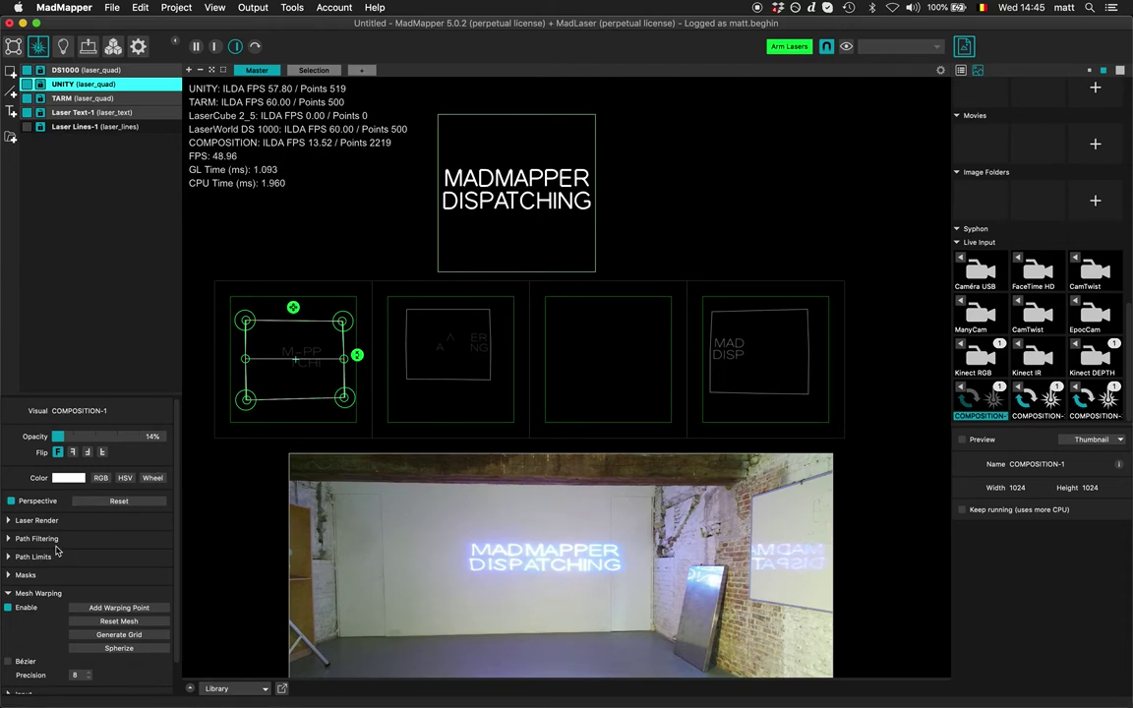
{"action": "left_click", "coordinate": [10, 522]}
{"action": "left_click", "coordinate": [9, 521]}
Add the lines "ON 3 LASERS", "WITH DIFFERENT" and "DACs" below the existing text of Laser Text-1.
{"action": "left_click", "coordinate": [104, 113]}
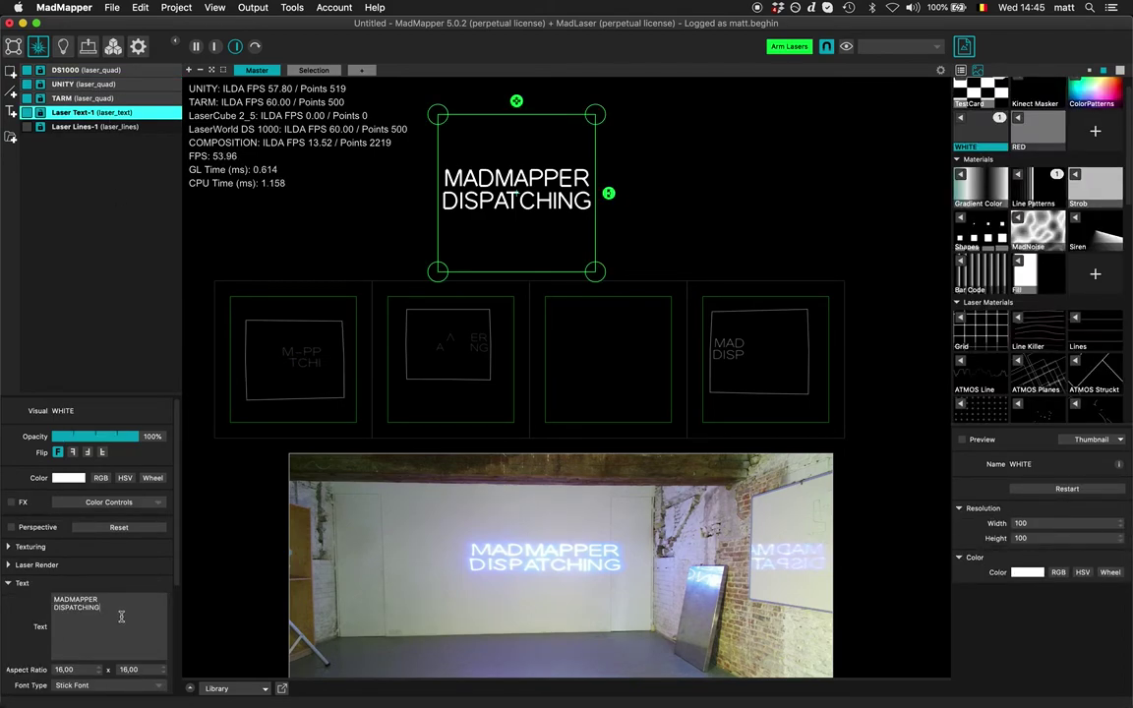
{"action": "key", "text": "Return"}
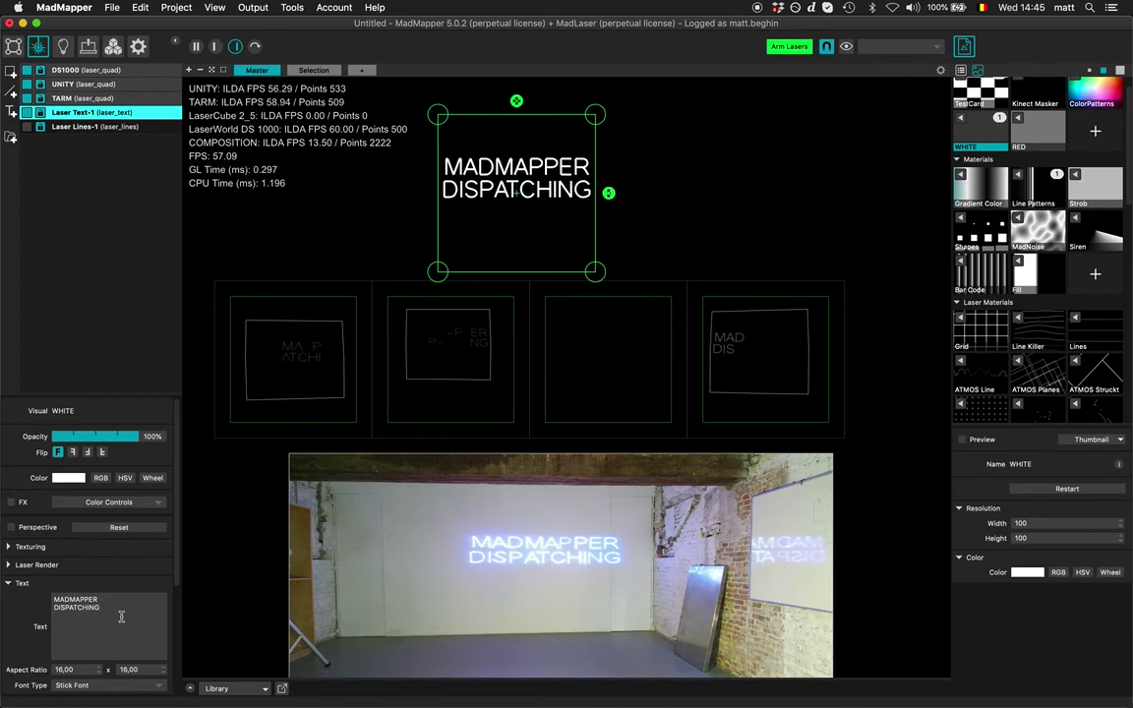
{"action": "type", "text": "ON 3 LASERS"}
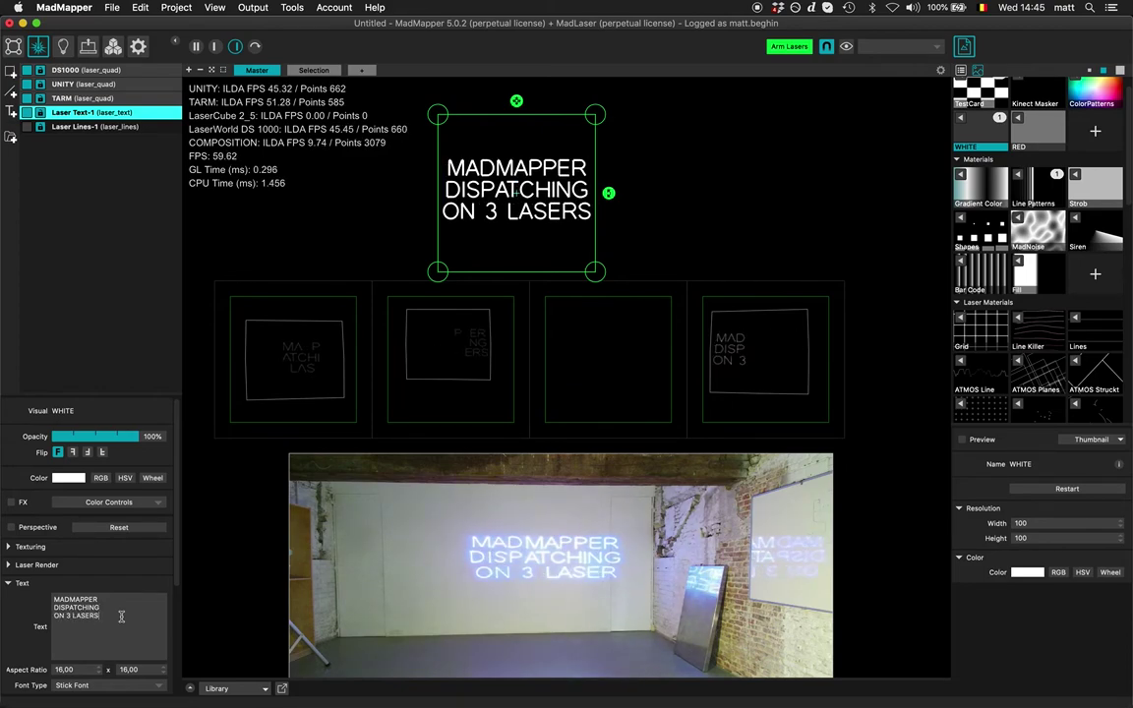
{"action": "key", "text": "Return"}
{"action": "type", "text": "WITH"}
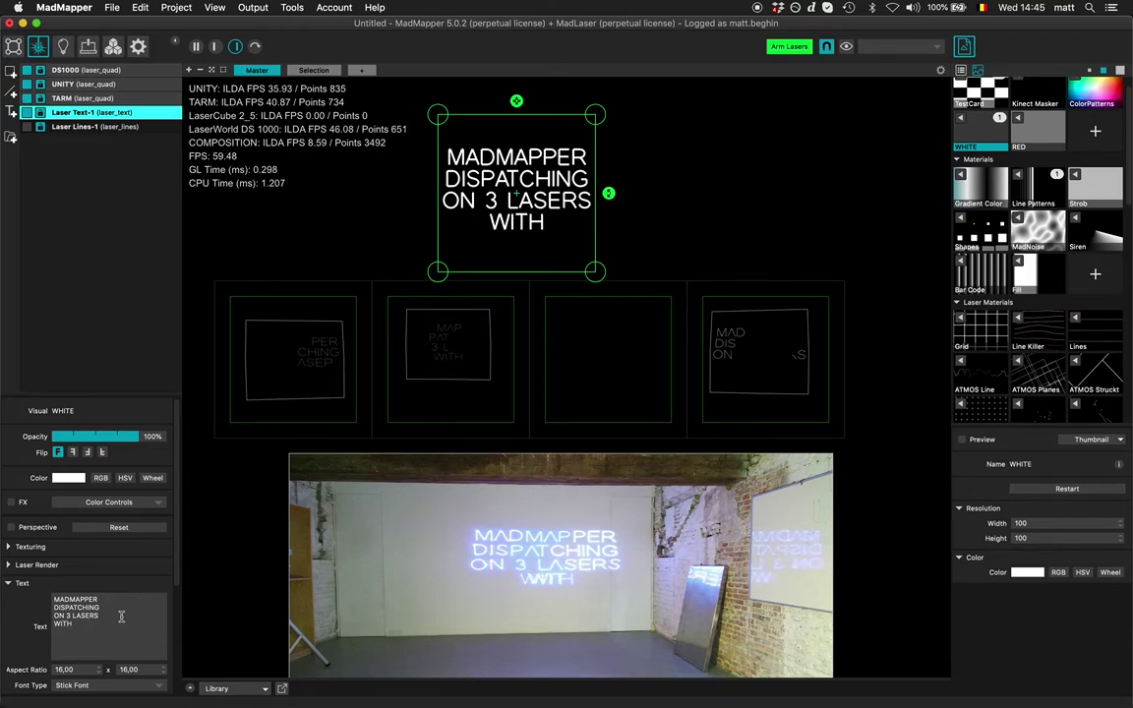
{"action": "type", "text": " DIFFER"}
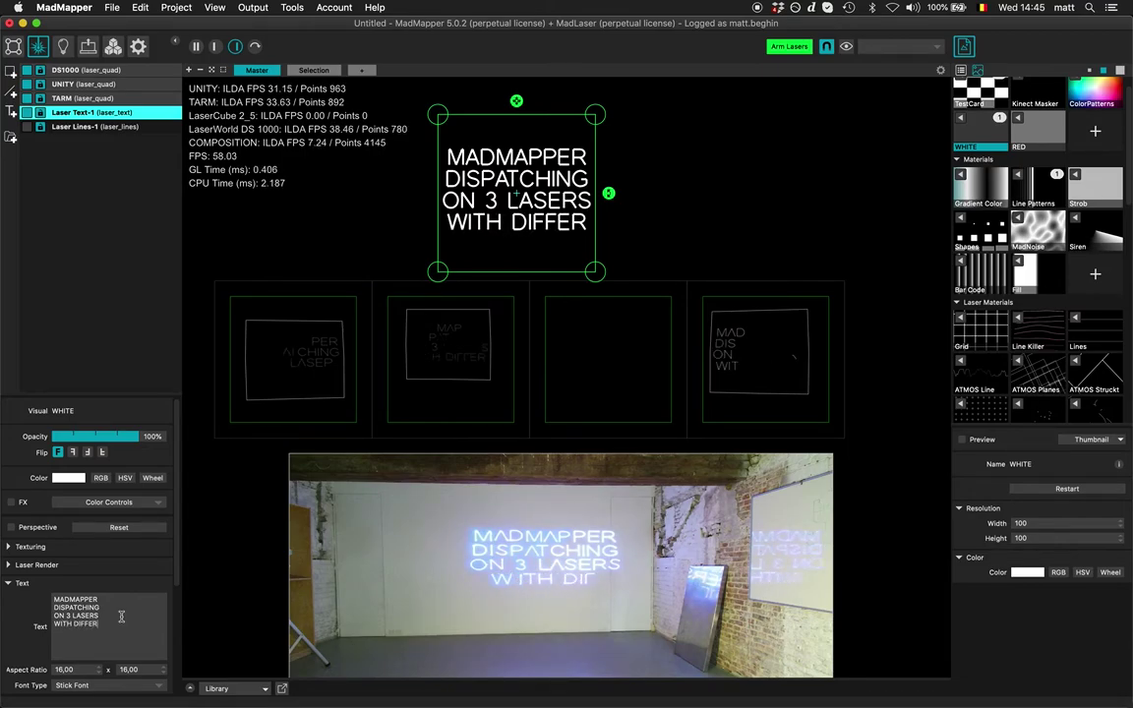
{"action": "type", "text": "ENT"}
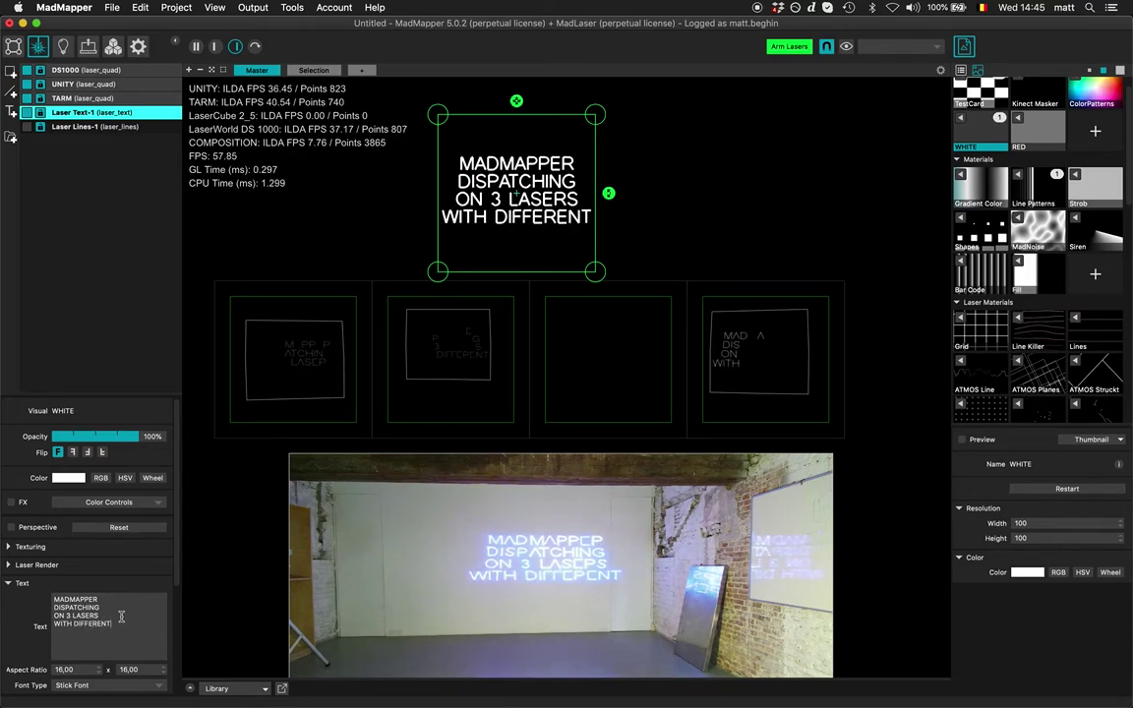
{"action": "key", "text": "Return"}
{"action": "type", "text": "DACs"}
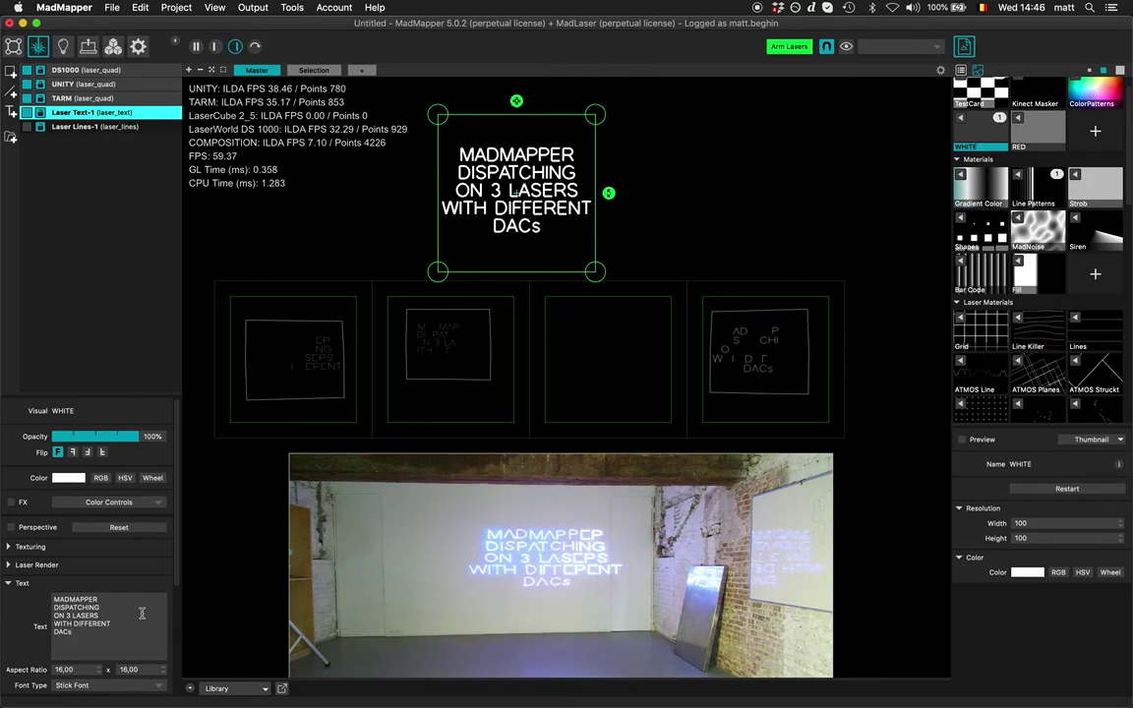
Adjust the UNITY quad's opacity to 13%.
{"action": "scroll", "coordinate": [402, 336], "scroll_direction": "down", "scroll_amount": 3}
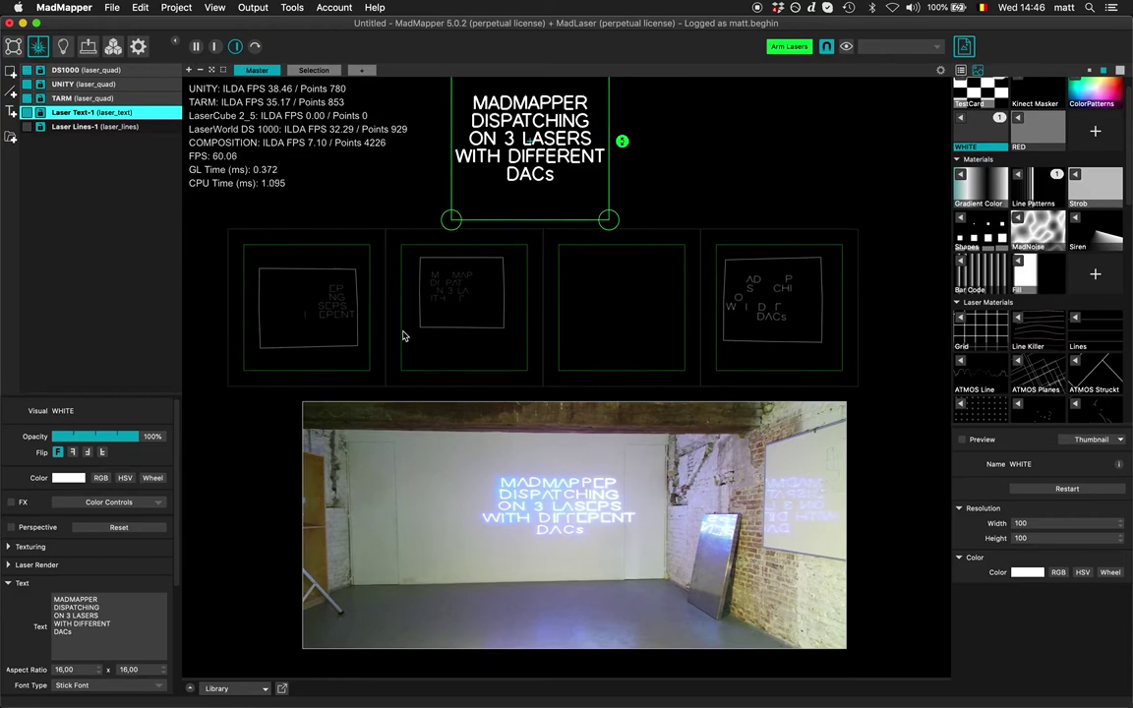
{"action": "left_click", "coordinate": [351, 308]}
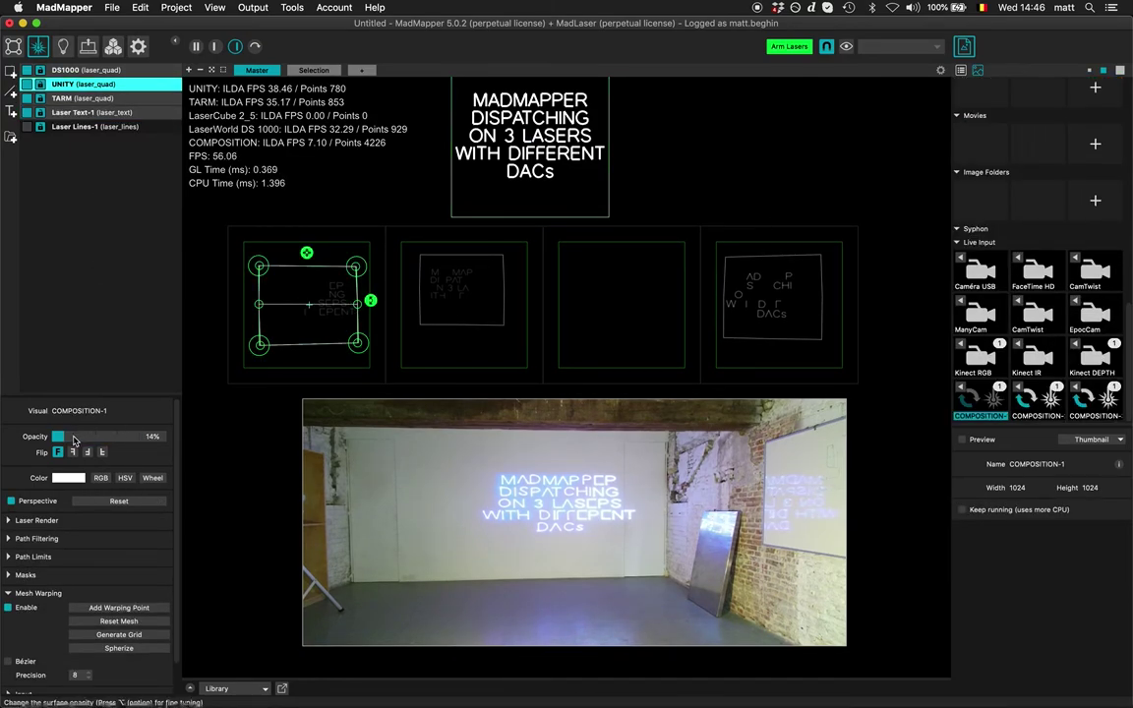
{"action": "left_click", "coordinate": [73, 439]}
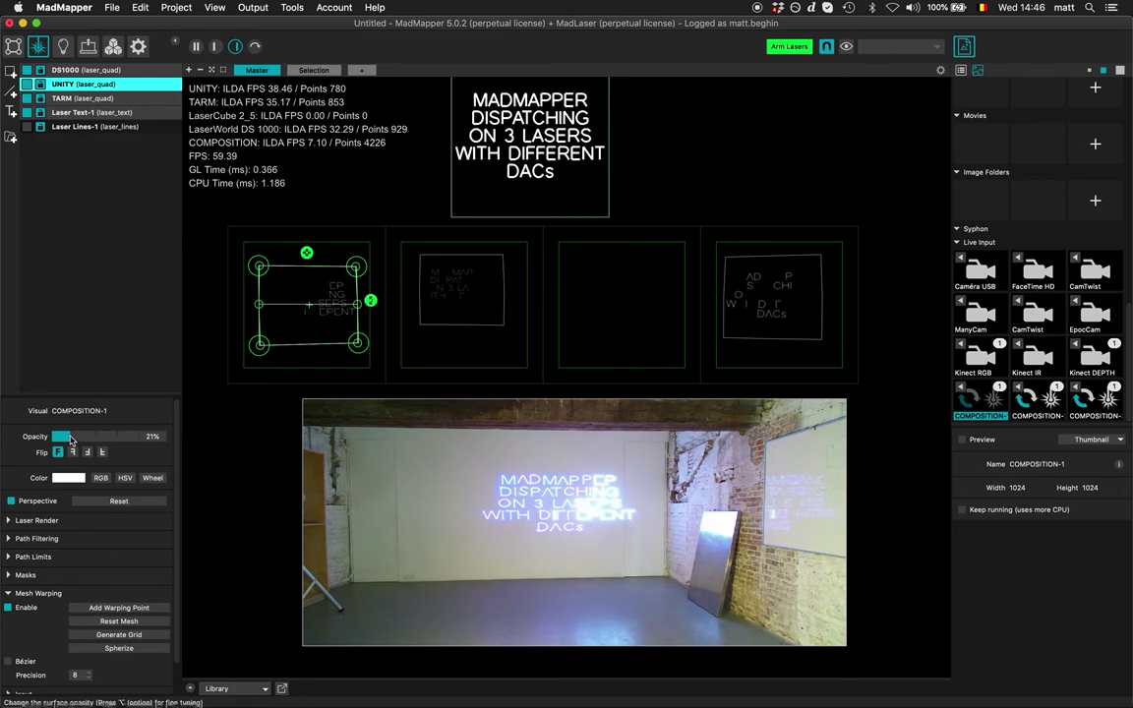
{"action": "left_click_drag", "start_coordinate": [70, 439], "coordinate": [65, 438]}
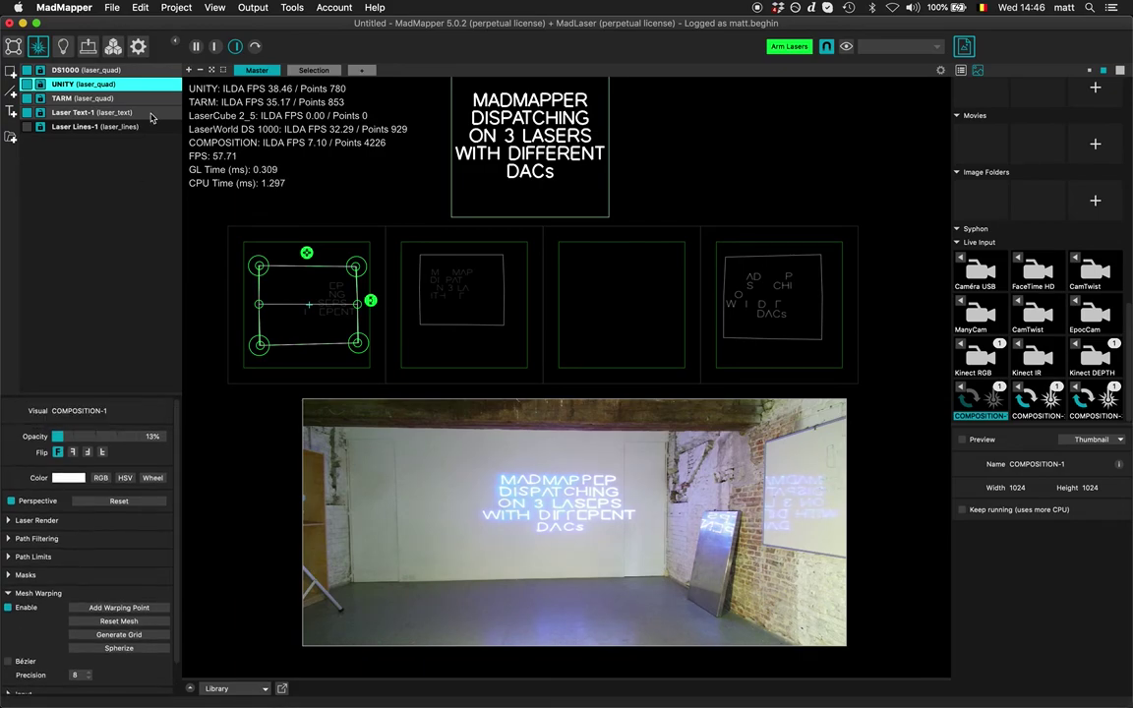
Delete the lines "WITH DIFFERENT" and "DACs" from the text of Laser Text-1.
{"action": "left_click", "coordinate": [560, 125]}
{"action": "scroll", "coordinate": [563, 153], "scroll_direction": "up", "scroll_amount": 3}
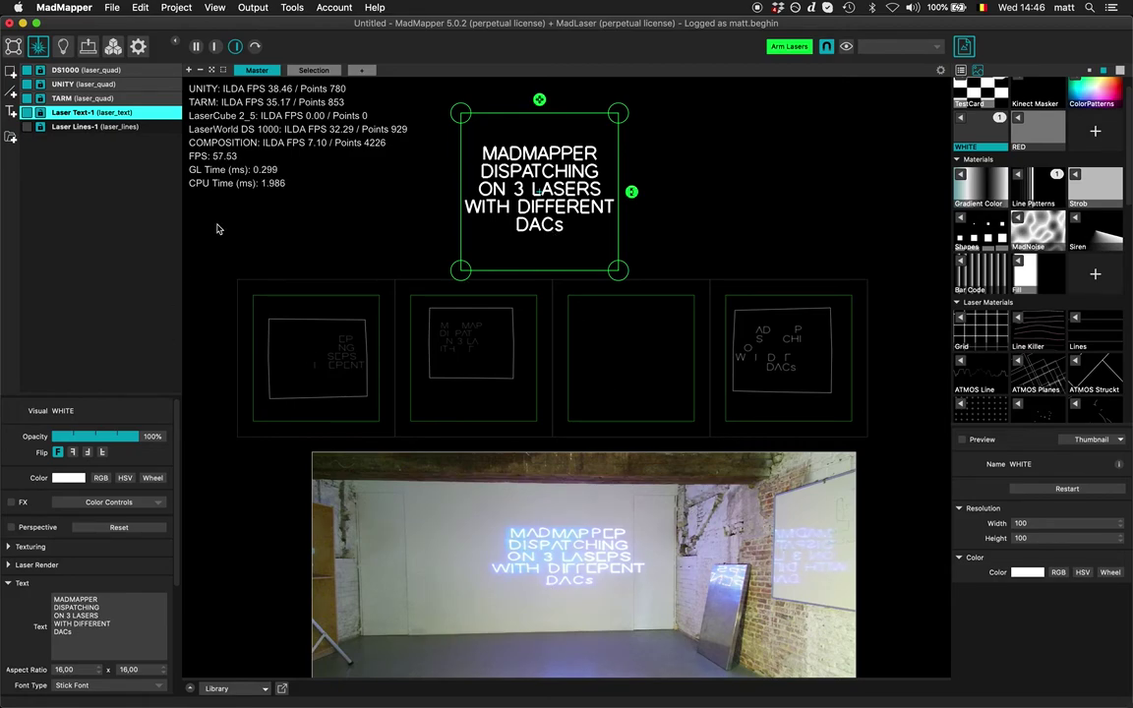
{"action": "scroll", "coordinate": [16, 663], "scroll_direction": "down", "scroll_amount": 5}
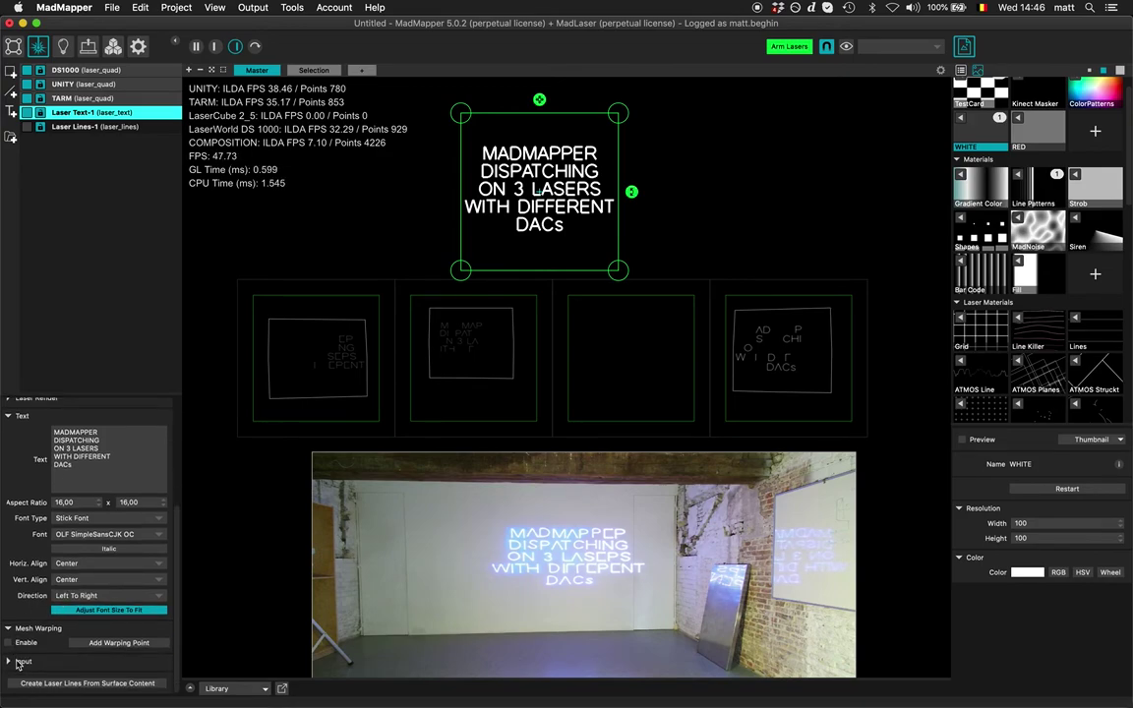
{"action": "scroll", "coordinate": [16, 541], "scroll_direction": "up", "scroll_amount": 3}
{"action": "scroll", "coordinate": [18, 535], "scroll_direction": "up", "scroll_amount": 3}
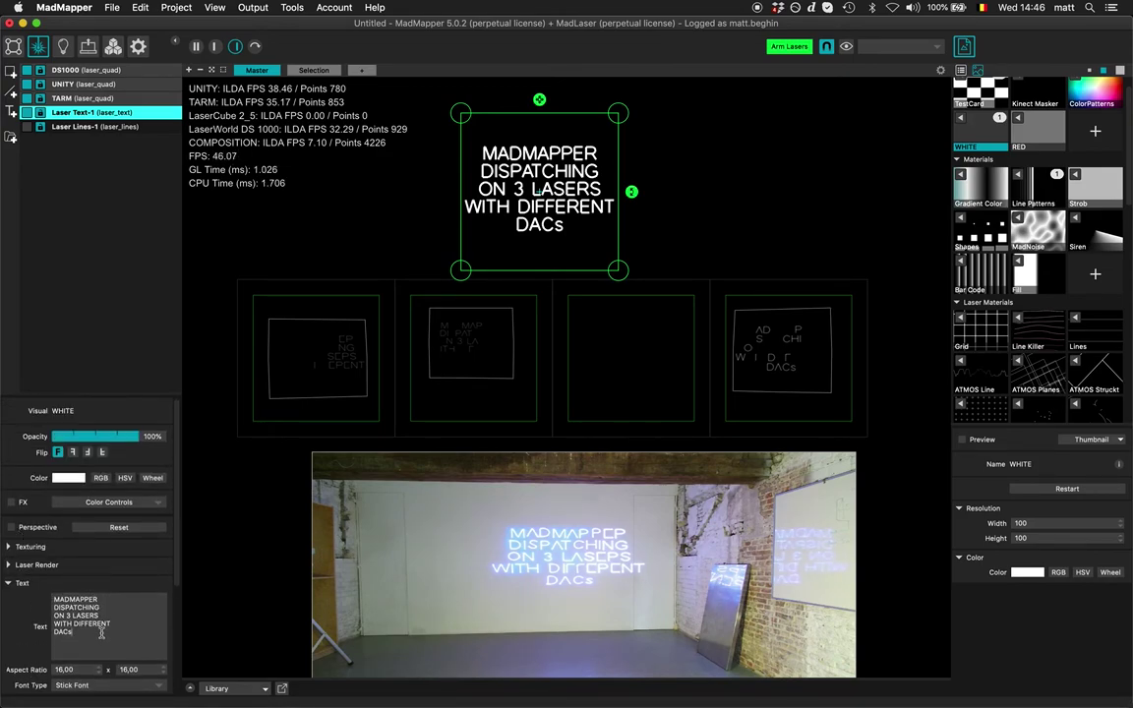
{"action": "left_click_drag", "start_coordinate": [102, 634], "coordinate": [54, 623]}
{"action": "key", "text": "BackSpace"}
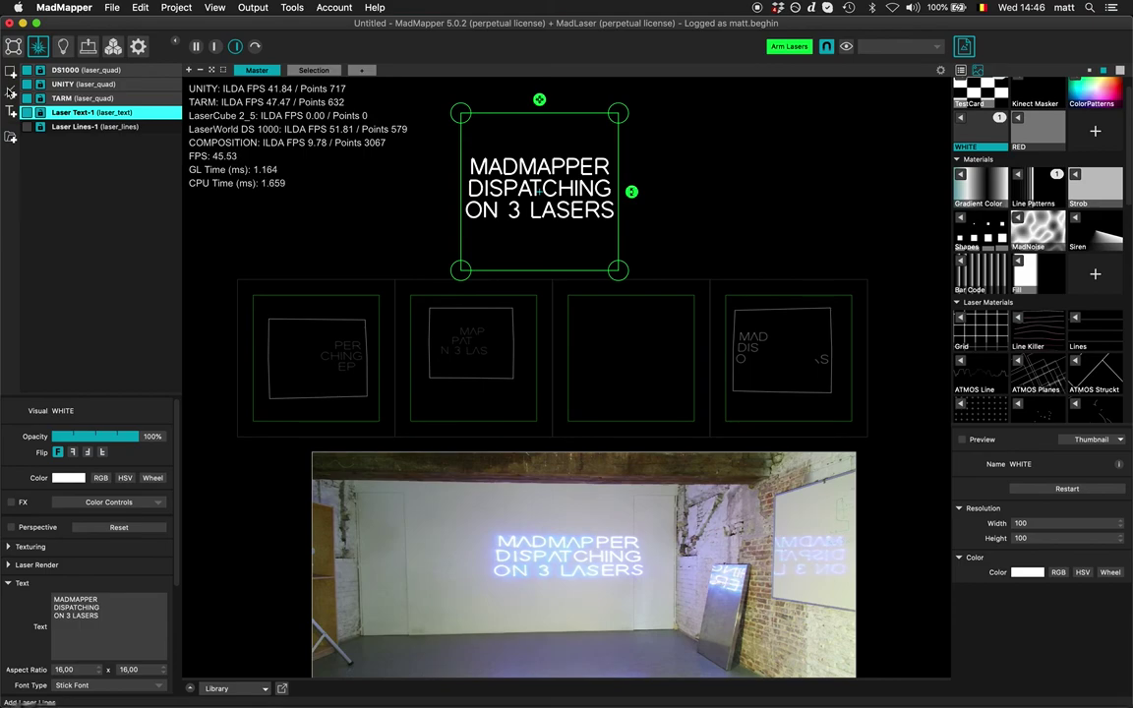
Create a new laser lines surface and add a circle path to it over the composition text.
{"action": "left_click", "coordinate": [11, 92]}
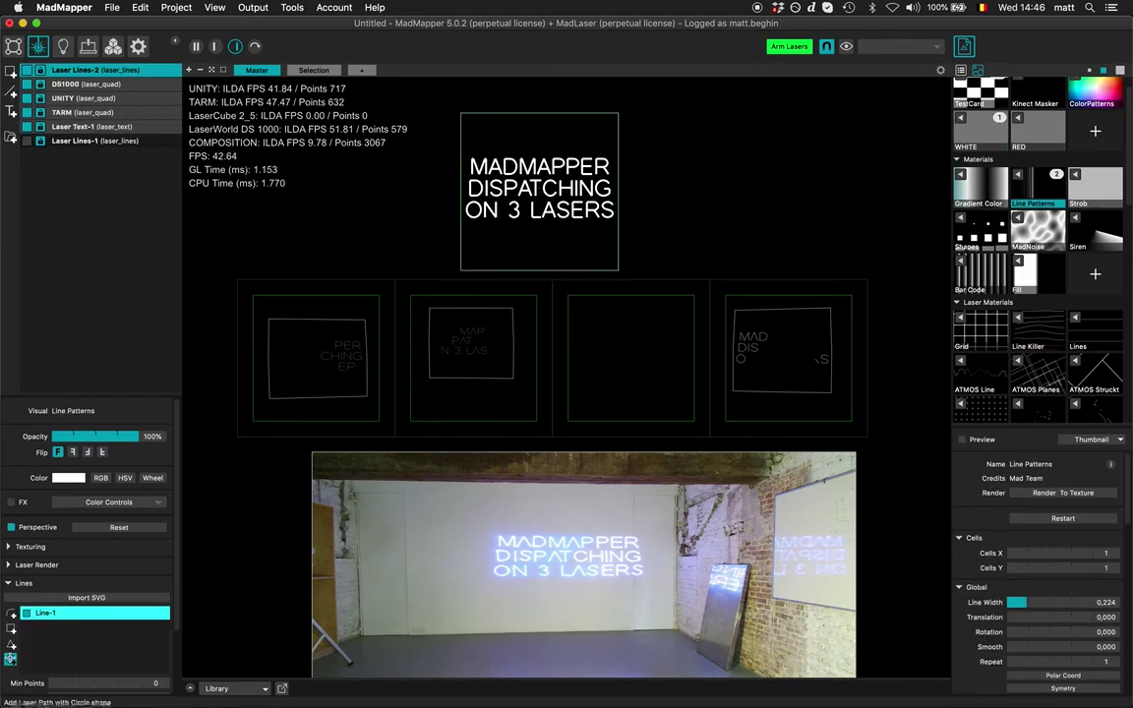
{"action": "left_click", "coordinate": [11, 660]}
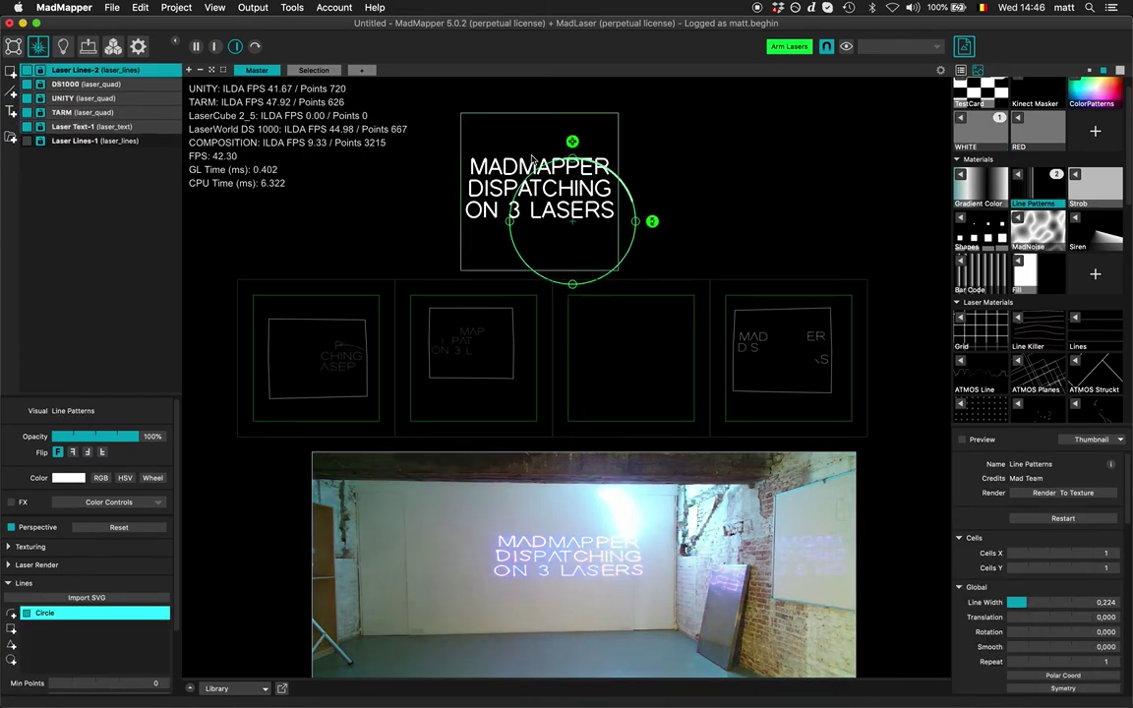